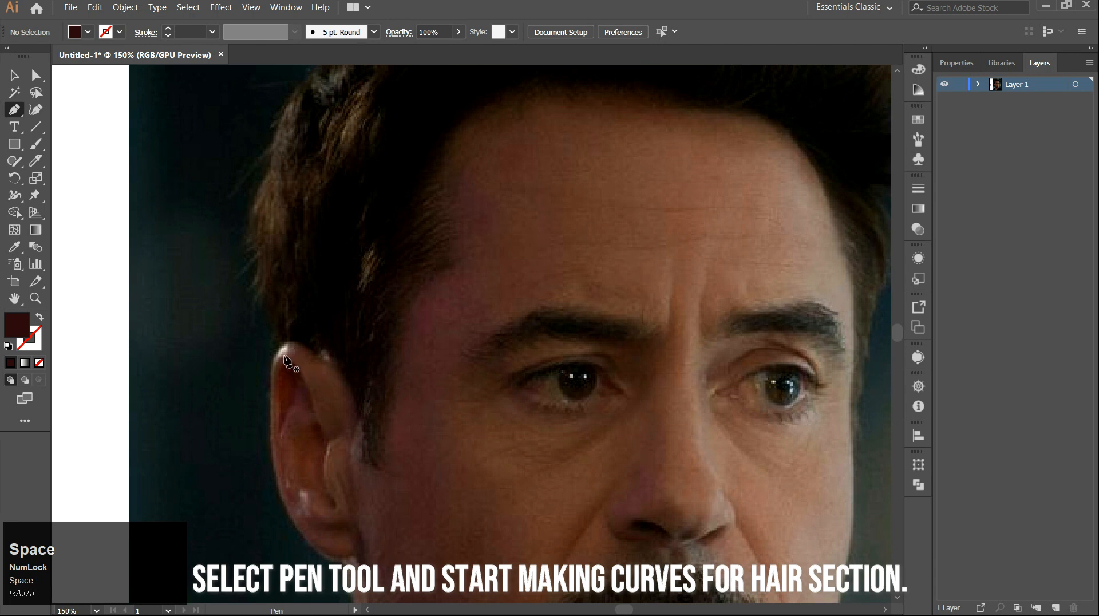
Start a Pen path at the top of the ear and curve it down behind the ear.
scroll(281, 357, up, 2)
click(264, 365)
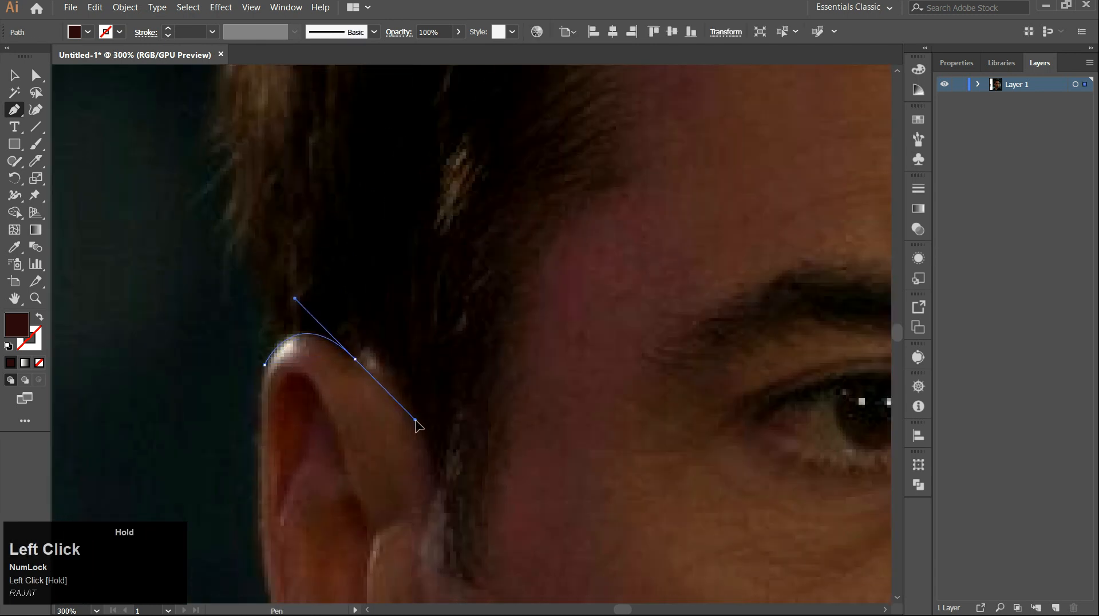
drag(391, 395, 391, 395)
drag(441, 484, 380, 370)
drag(385, 449, 383, 526)
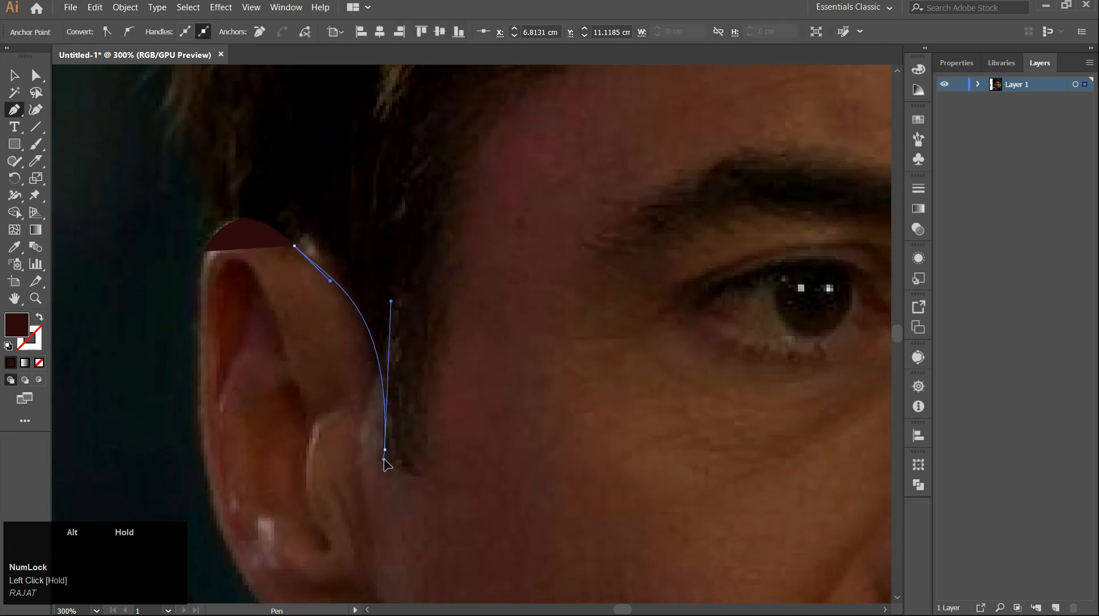
drag(387, 465, 386, 467)
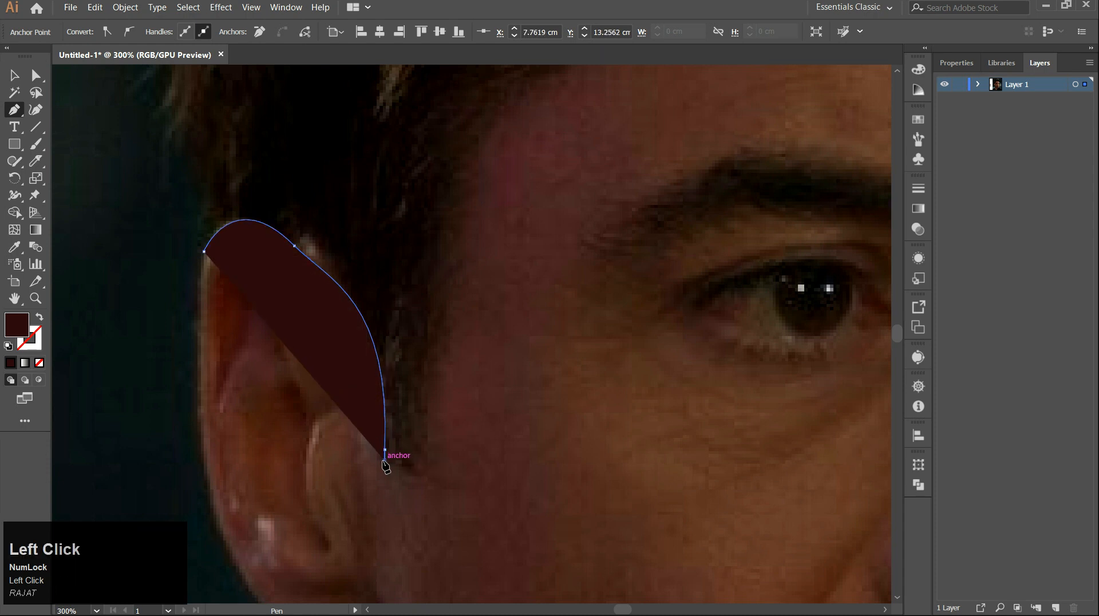
Swap fill and stroke so the path shows only a dark outline, and add a pointed spike below the ear.
click(39, 318)
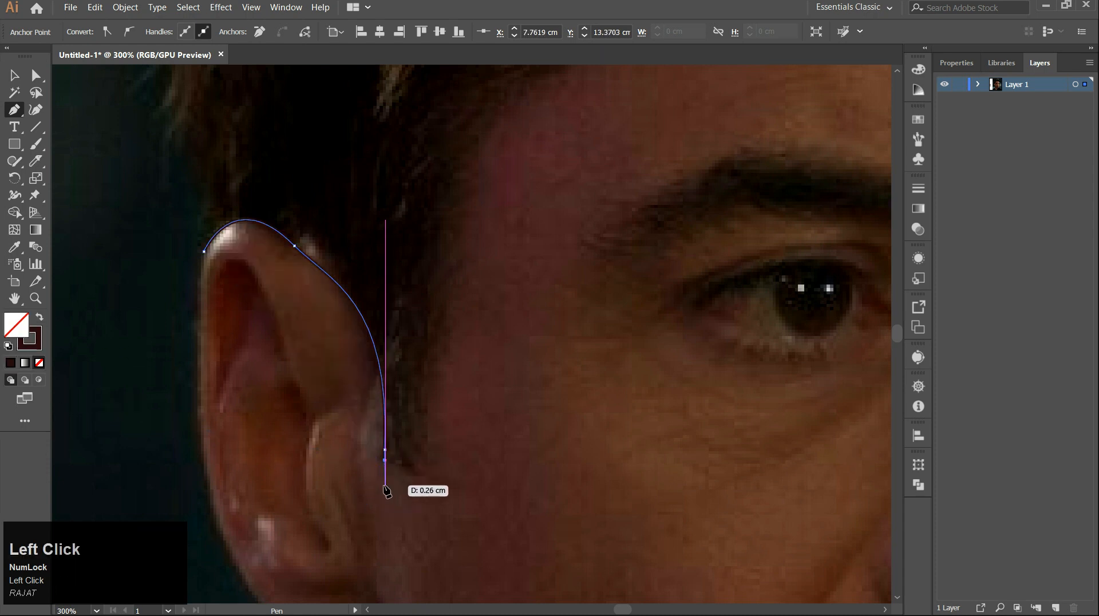
click(417, 493)
drag(413, 460, 420, 478)
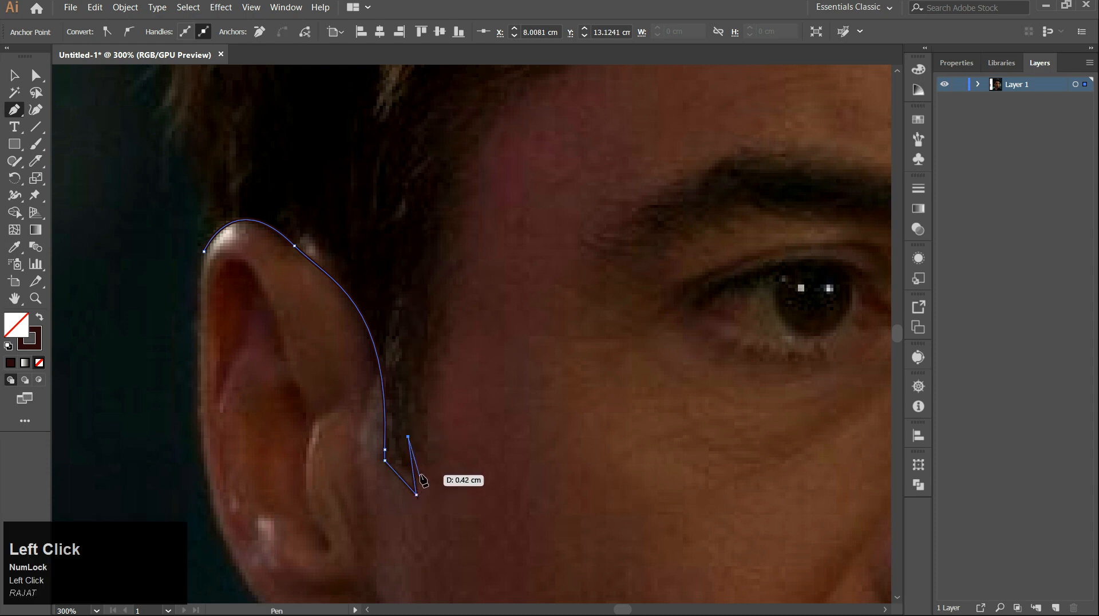
click(421, 474)
Continue the path up the sideburn with curved segments and corner spikes toward the temple.
key(space)
drag(421, 396, 398, 499)
drag(434, 298, 411, 381)
key(space)
drag(483, 337, 531, 323)
click(445, 345)
key(space)
drag(479, 271, 453, 398)
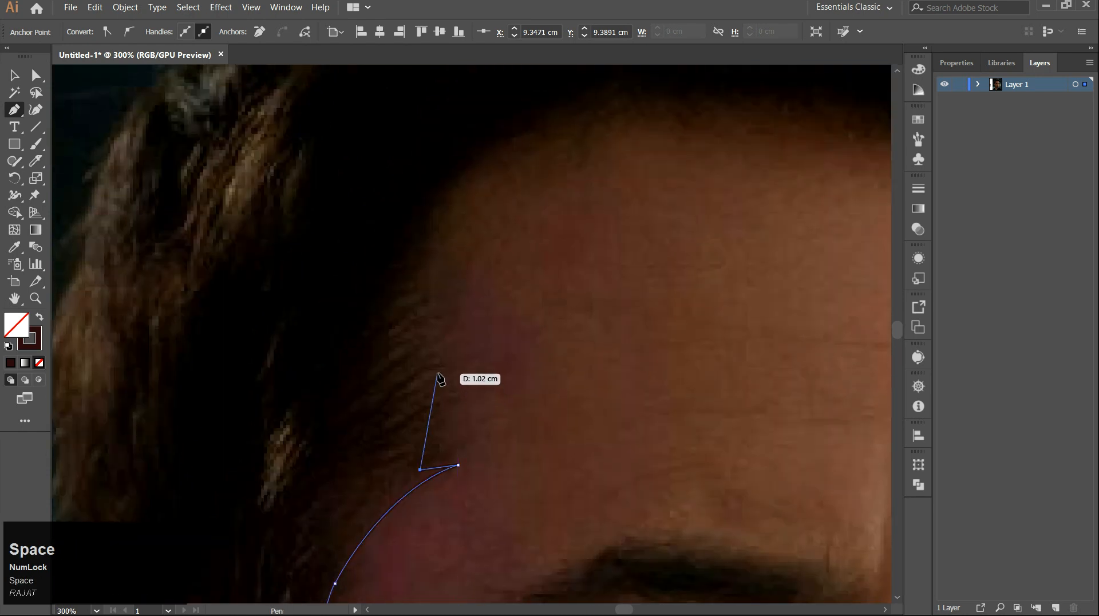
drag(443, 444, 441, 440)
drag(458, 425, 473, 421)
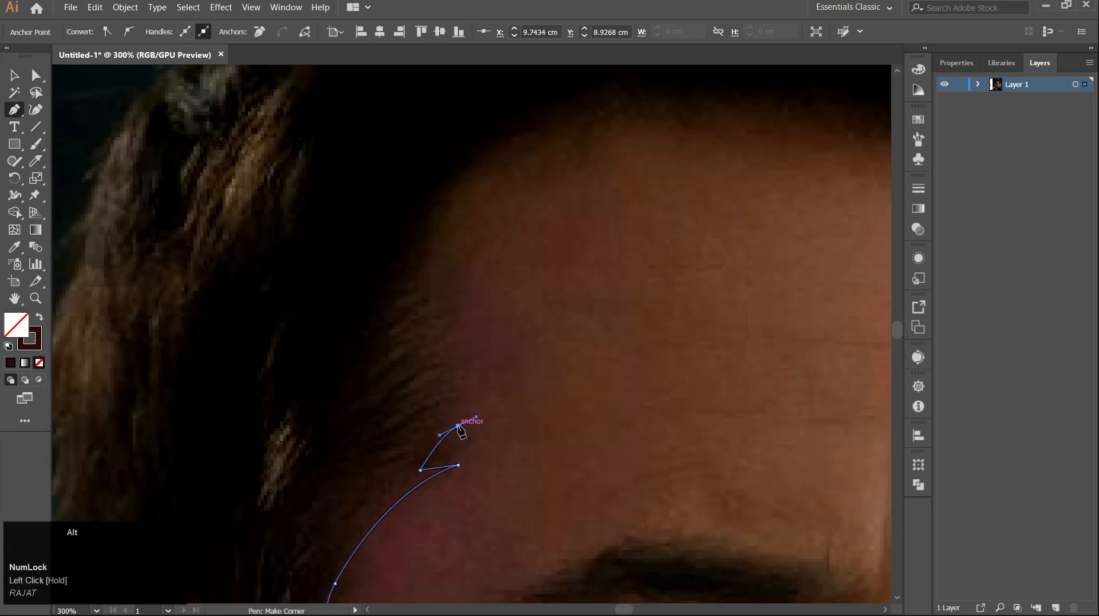
click(411, 452)
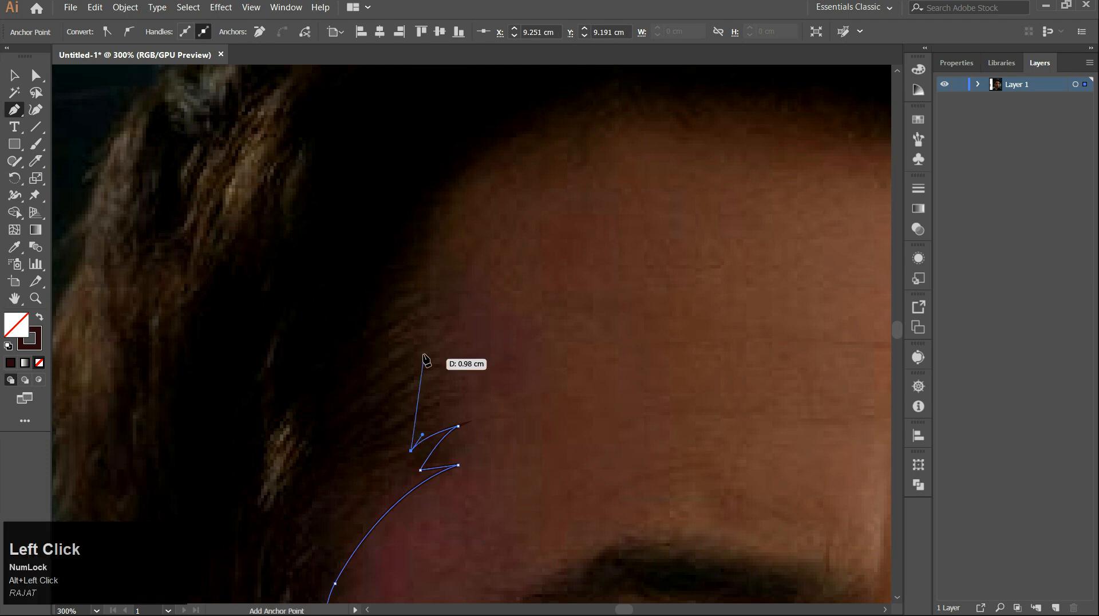
Add more hair spikes at the temple and extend the path along the forehead hairline.
key(space)
drag(425, 359, 427, 454)
drag(461, 417, 413, 462)
alt+click(425, 450)
drag(521, 245, 611, 194)
scroll(601, 240, down, 2)
key(space)
drag(630, 260, 486, 317)
drag(548, 292, 586, 295)
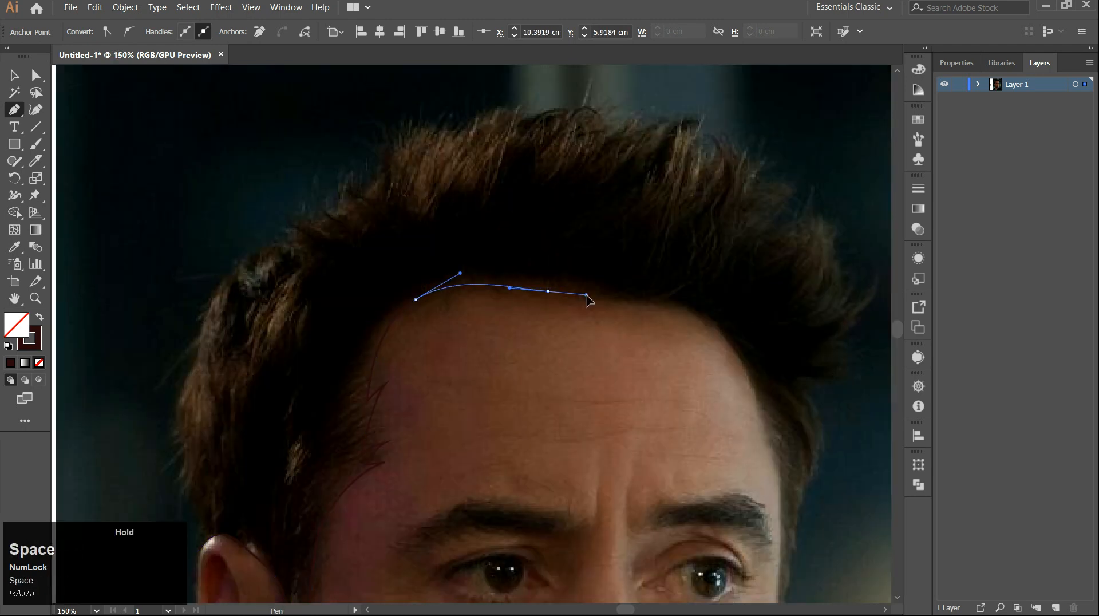
drag(672, 301, 683, 301)
key(alt+space)
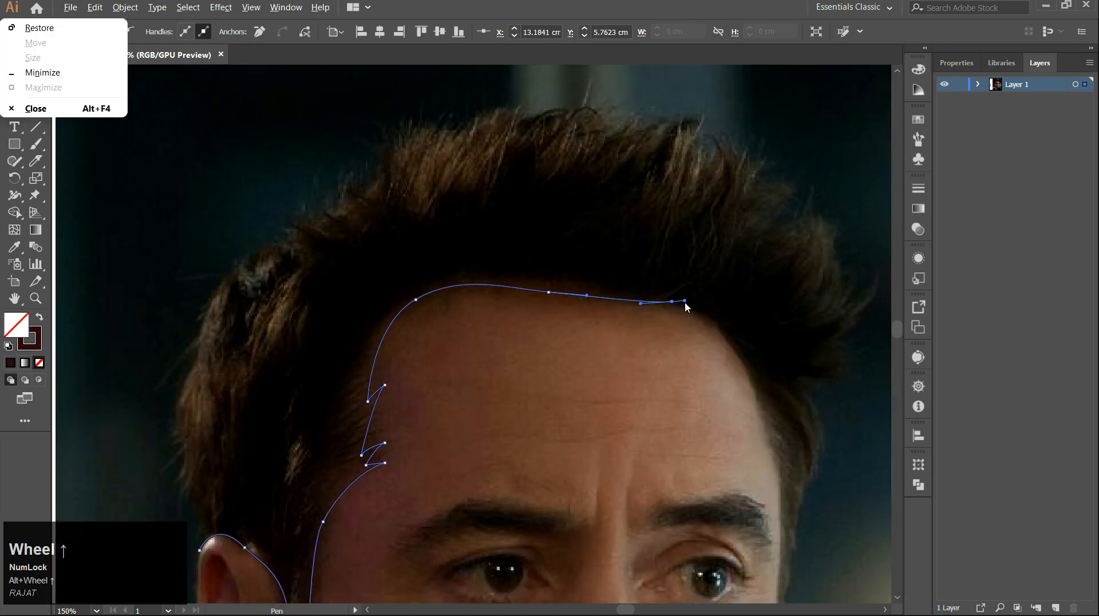
Curve the hairline path over the right temple down toward the eyebrow.
scroll(713, 287, up, 3)
scroll(714, 395, down, 2)
key(space)
drag(714, 395, 532, 194)
drag(604, 346, 634, 490)
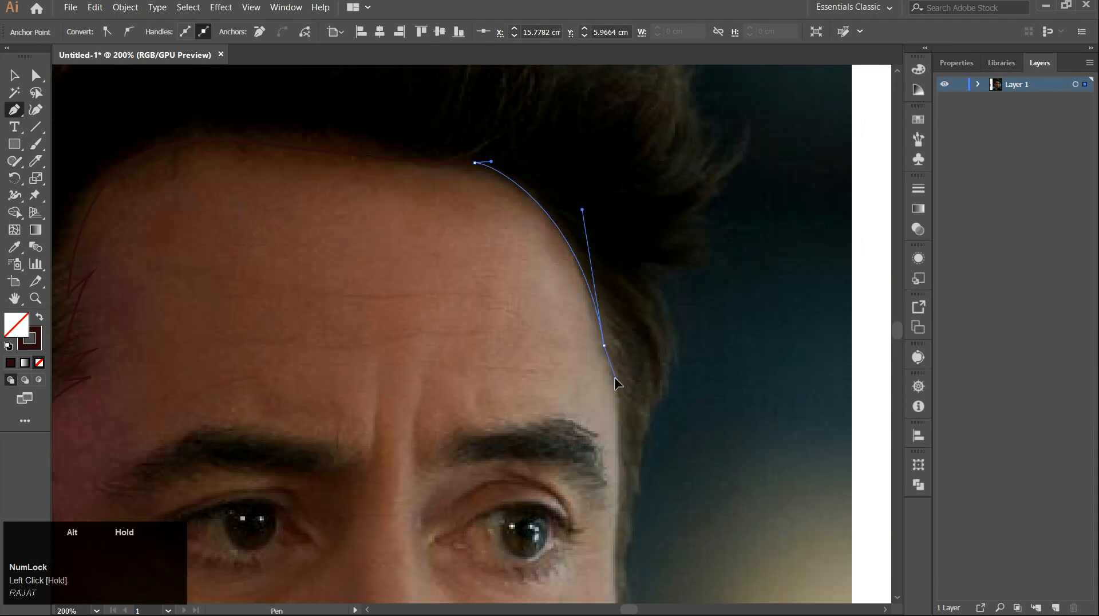
drag(617, 382, 612, 361)
Add small pointed hair spikes along the right temple edge.
scroll(614, 359, up, 3)
click(602, 368)
click(570, 308)
drag(609, 423, 575, 303)
click(579, 304)
click(545, 256)
drag(584, 399, 566, 278)
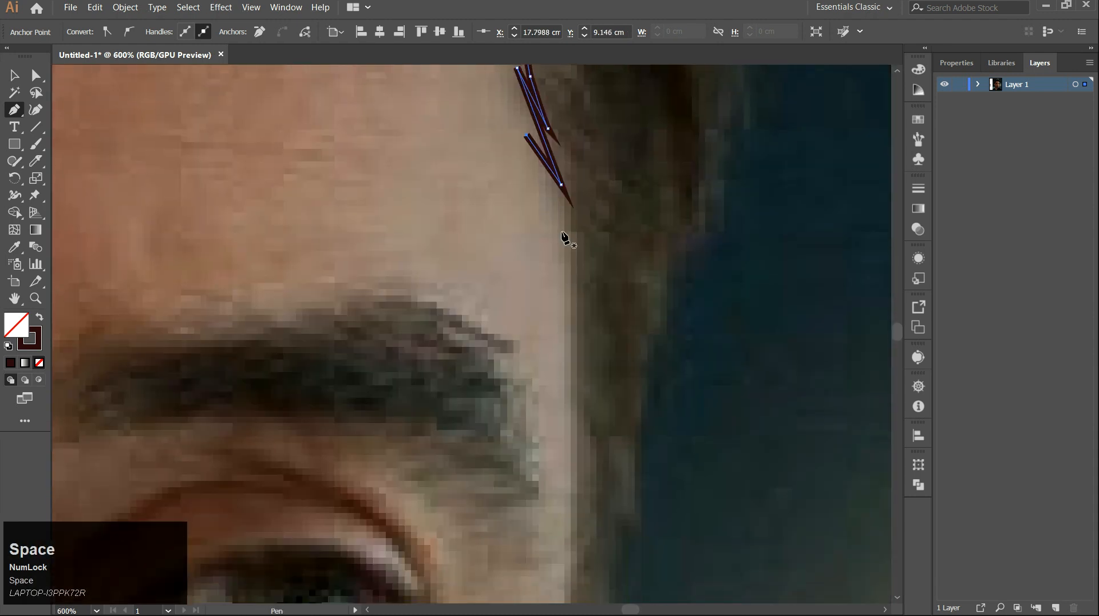
Extend the path straight down along the right edge of the face.
scroll(576, 312, down, 5)
scroll(601, 292, up, 5)
key(space)
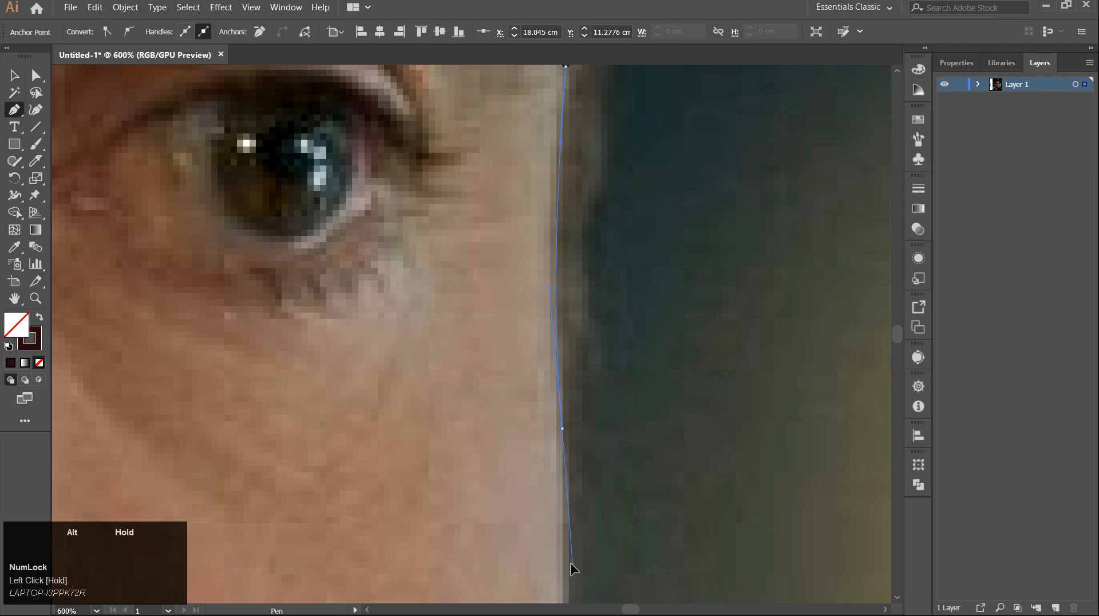
click(567, 496)
Turn the path back up along the outer edge of the right side hair.
scroll(568, 495, down, 4)
scroll(569, 491, up, 5)
click(376, 383)
click(390, 219)
click(390, 156)
click(399, 234)
scroll(401, 229, down, 2)
Add curved hair spikes along the outer edge of the right side hair.
click(406, 307)
drag(406, 306, 390, 426)
drag(401, 304, 402, 272)
click(401, 280)
click(411, 325)
drag(420, 210, 425, 413)
drag(463, 316, 468, 266)
drag(442, 217, 426, 198)
alt+click(442, 217)
drag(473, 308, 469, 375)
alt+click(474, 308)
drag(457, 217, 427, 175)
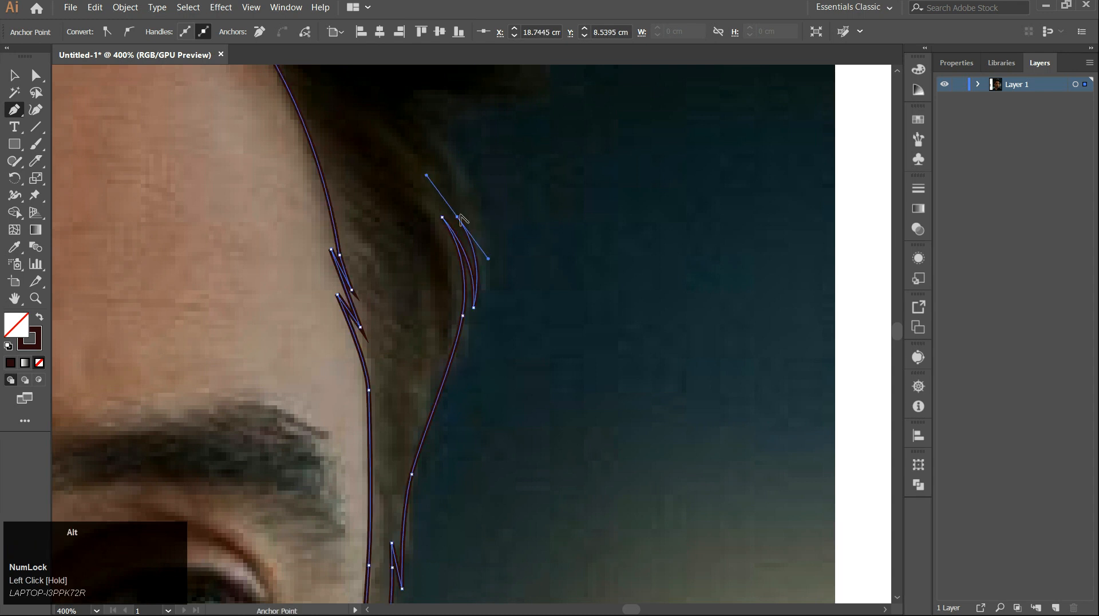
Continue adding curved hair spikes upward along the right side hair.
alt+click(488, 277)
drag(488, 269, 533, 403)
mouse_move(459, 242)
mouse_down()
mouse_move(430, 223)
mouse_move(448, 238)
mouse_up()
drag(492, 269, 502, 284)
alt+click(492, 269)
scroll(489, 261, up, 2)
drag(437, 203, 395, 189)
alt+click(437, 203)
scroll(438, 212, down, 3)
Add more pointed hair strands at the upper right side of the hair.
drag(567, 324, 605, 300)
alt+click(567, 324)
scroll(567, 324, up, 3)
drag(471, 337, 438, 334)
alt+click(470, 337)
drag(579, 228, 598, 141)
alt+click(578, 229)
drag(511, 300, 474, 317)
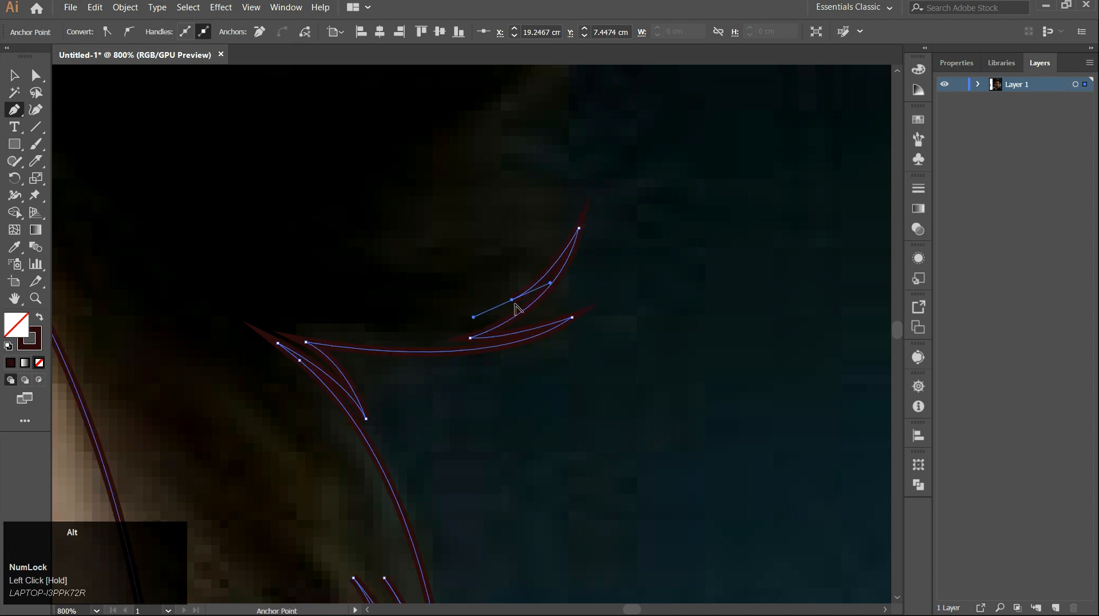
Add further spike points climbing the right side of the hair toward the crown.
alt+click(511, 299)
scroll(511, 300, down, 3)
drag(535, 379, 560, 343)
alt+click(535, 379)
drag(473, 417, 434, 420)
alt+click(473, 416)
drag(535, 336, 548, 292)
alt+click(536, 336)
drag(465, 376, 447, 386)
alt+click(465, 376)
drag(574, 240, 587, 152)
alt+click(574, 240)
Add more strand spikes near the top right corner of the hair.
drag(497, 322, 451, 344)
alt+click(497, 322)
drag(529, 282, 539, 264)
alt+click(528, 282)
scroll(535, 325, down, 3)
scroll(536, 324, up, 3)
drag(490, 315, 477, 328)
alt+click(490, 315)
drag(525, 250, 535, 207)
alt+click(525, 250)
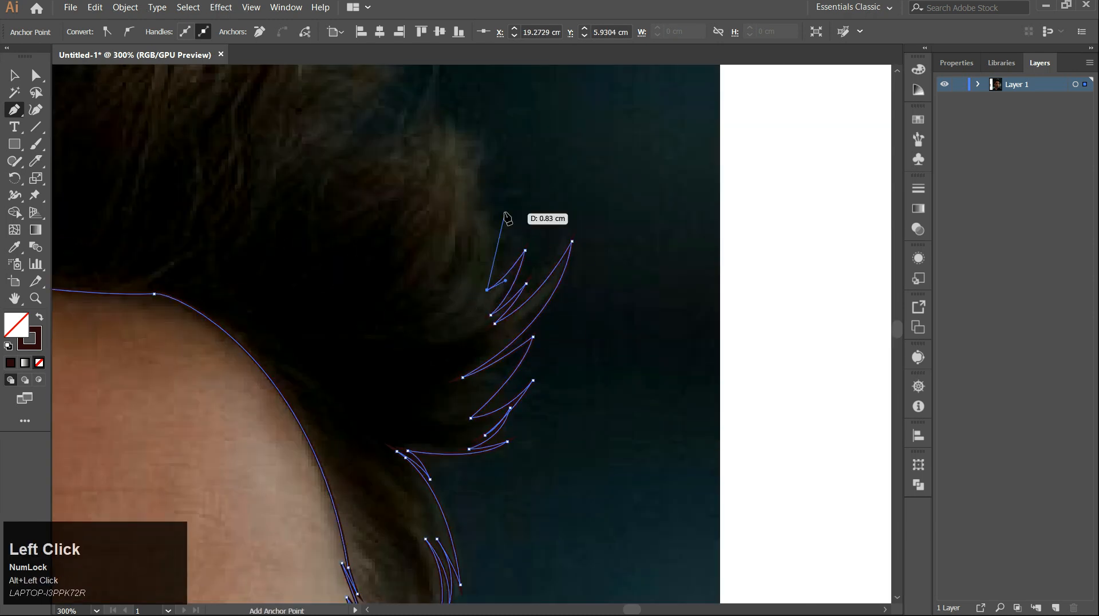
alt+click(518, 235)
scroll(544, 378, down, 3)
scroll(539, 367, up, 4)
drag(574, 399, 554, 418)
alt+click(573, 398)
scroll(577, 341, down, 5)
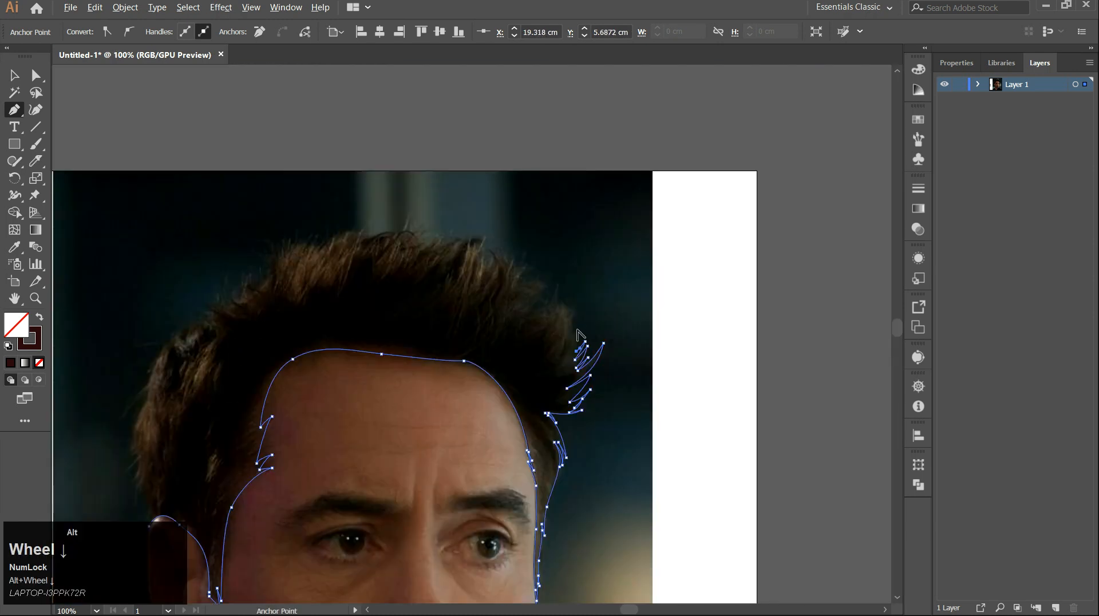
Extend the path across the top right of the hair with a curved segment and spikes.
scroll(577, 329, up, 3)
drag(595, 356, 601, 332)
alt+click(594, 356)
drag(567, 374, 547, 382)
alt+click(567, 374)
scroll(575, 307, down, 3)
scroll(575, 307, up, 3)
drag(528, 247, 549, 316)
drag(624, 328, 592, 335)
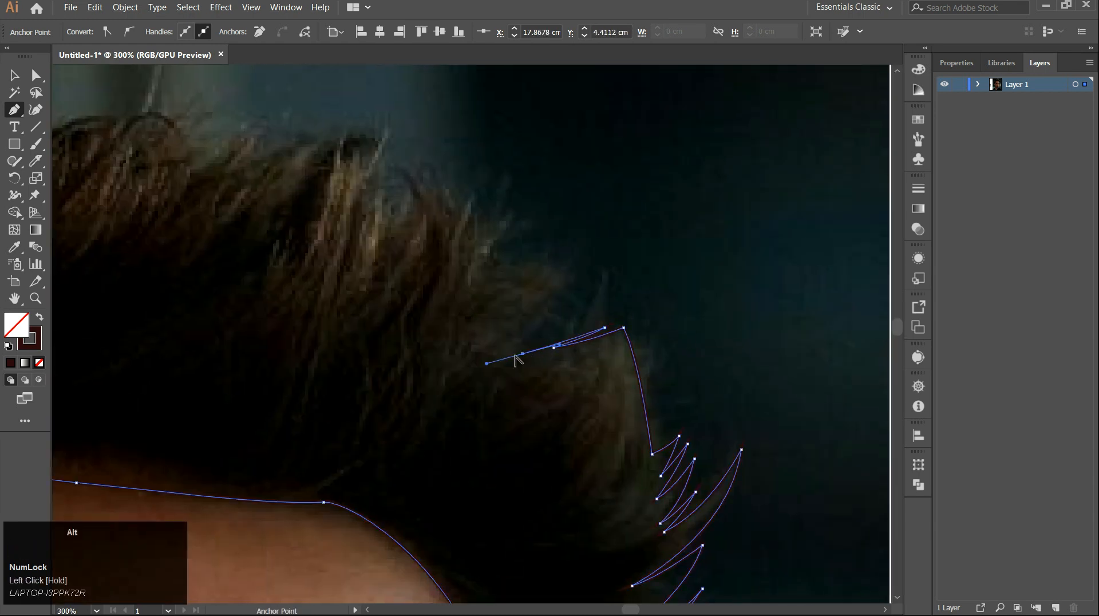
drag(517, 359, 602, 283)
scroll(564, 330, down, 3)
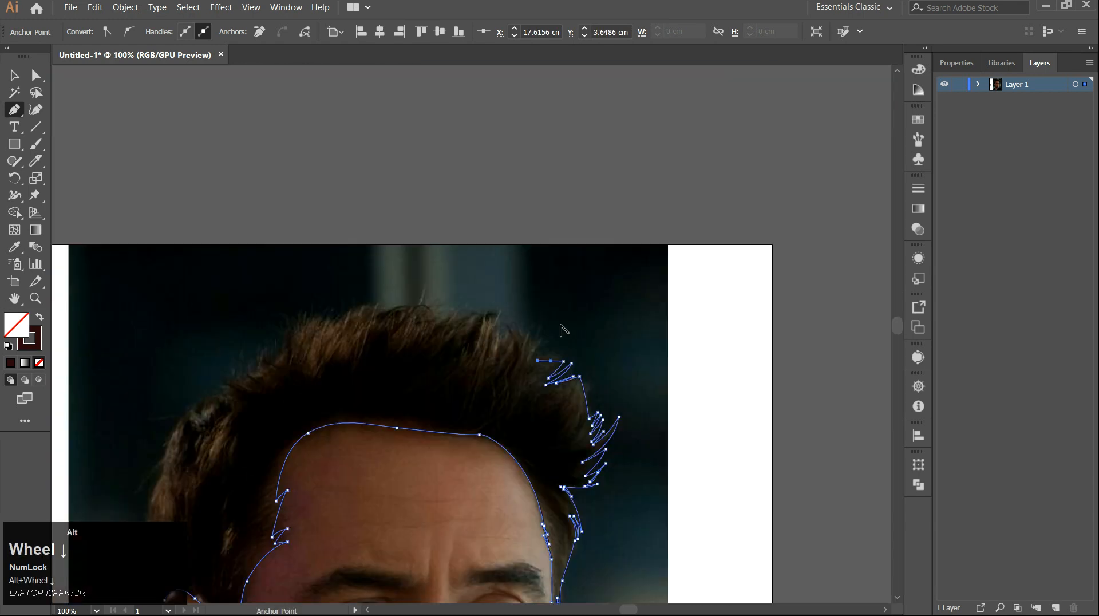
Add small pointed hair spikes along the top edge of the hair crown.
scroll(564, 330, up, 3)
click(557, 321)
click(578, 286)
click(554, 301)
drag(537, 258, 549, 297)
alt+click(537, 258)
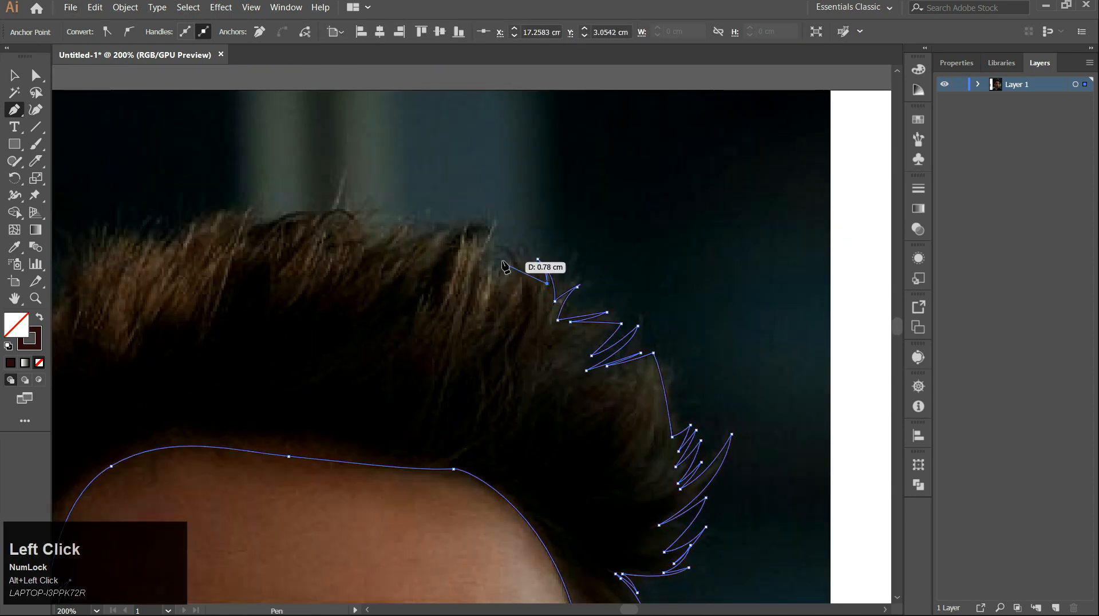
drag(504, 246, 483, 240)
click(503, 245)
drag(518, 269, 520, 284)
scroll(522, 270, up, 3)
drag(482, 231, 471, 225)
click(482, 230)
drag(505, 280, 509, 297)
alt+click(505, 280)
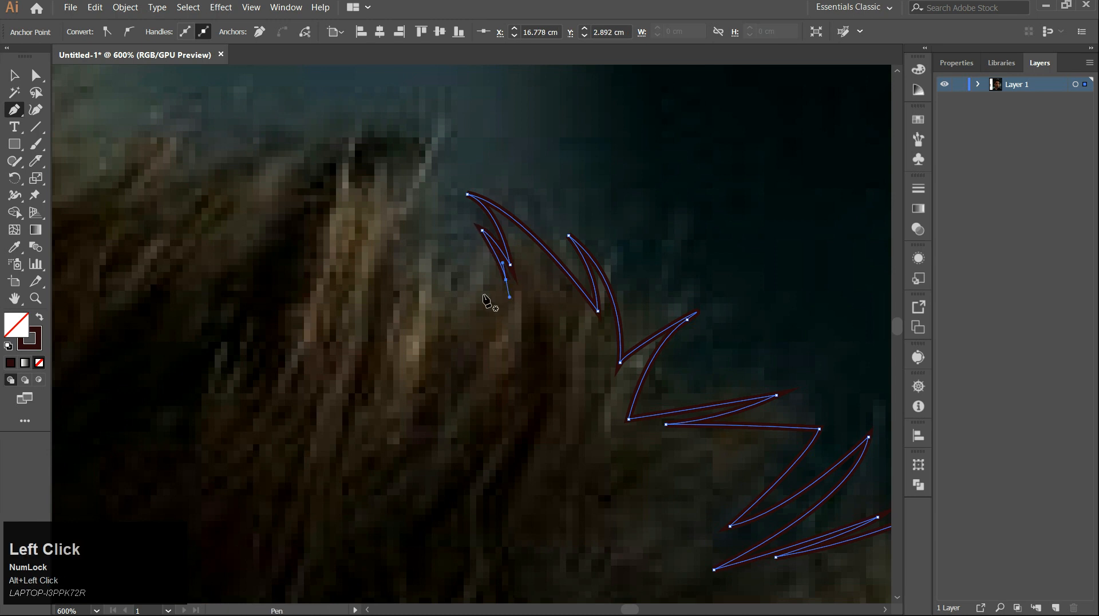
Finish the last pointed spikes at the top of the hair crown.
alt+click(455, 274)
drag(455, 275, 496, 112)
click(485, 298)
alt+click(423, 228)
click(430, 284)
alt+click(437, 251)
click(453, 227)
Trace the hair's outer edge downward with curved points, undoing one misplaced point.
scroll(456, 229, down, 2)
drag(458, 312, 602, 389)
drag(470, 311, 349, 318)
alt+click(470, 311)
click(512, 298)
click(585, 292)
alt+click(453, 296)
drag(375, 302, 518, 294)
click(369, 317)
drag(401, 287, 415, 283)
alt+click(401, 286)
drag(352, 339, 520, 285)
scroll(469, 224, down, 3)
scroll(454, 235, up, 4)
drag(434, 267, 418, 288)
click(417, 293)
drag(392, 350, 490, 285)
scroll(400, 295, down, 2)
drag(357, 250, 333, 284)
drag(326, 402, 393, 193)
drag(378, 213, 381, 289)
key(ctrl+z)
Add points down the left side of the hair to the ear and close the path at its start point.
click(367, 193)
click(376, 214)
click(365, 237)
click(367, 296)
click(375, 286)
click(371, 321)
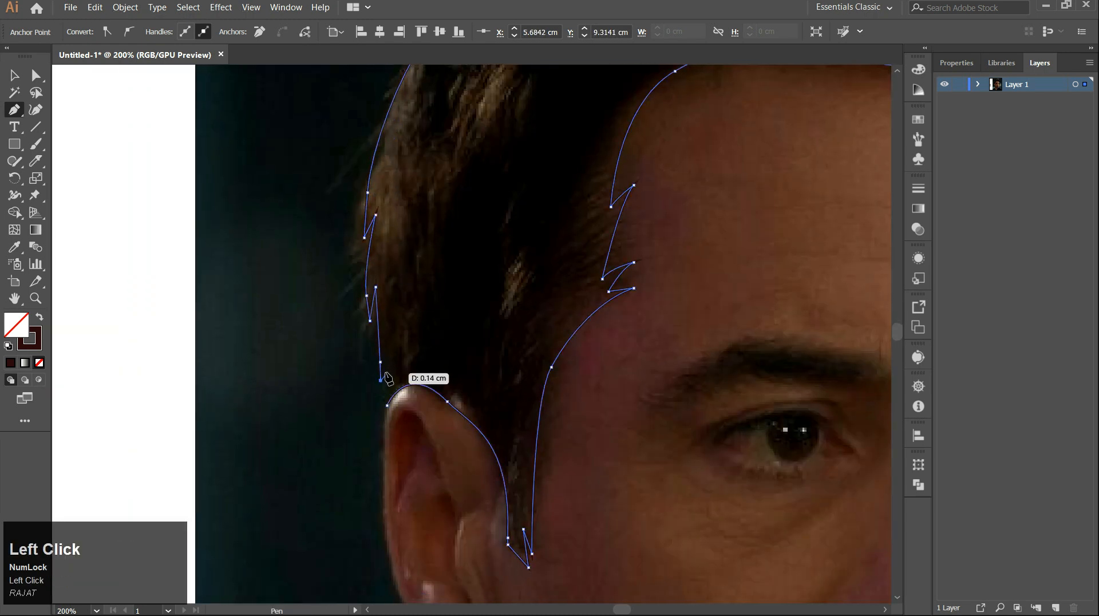
click(387, 404)
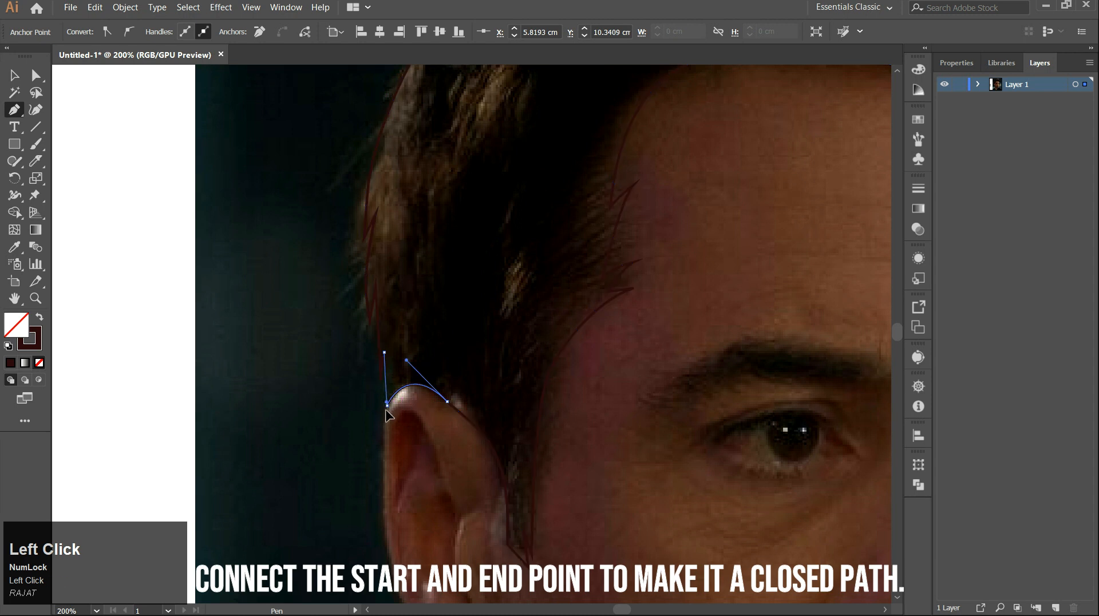
click(391, 427)
alt+scroll(422, 326, down, 3)
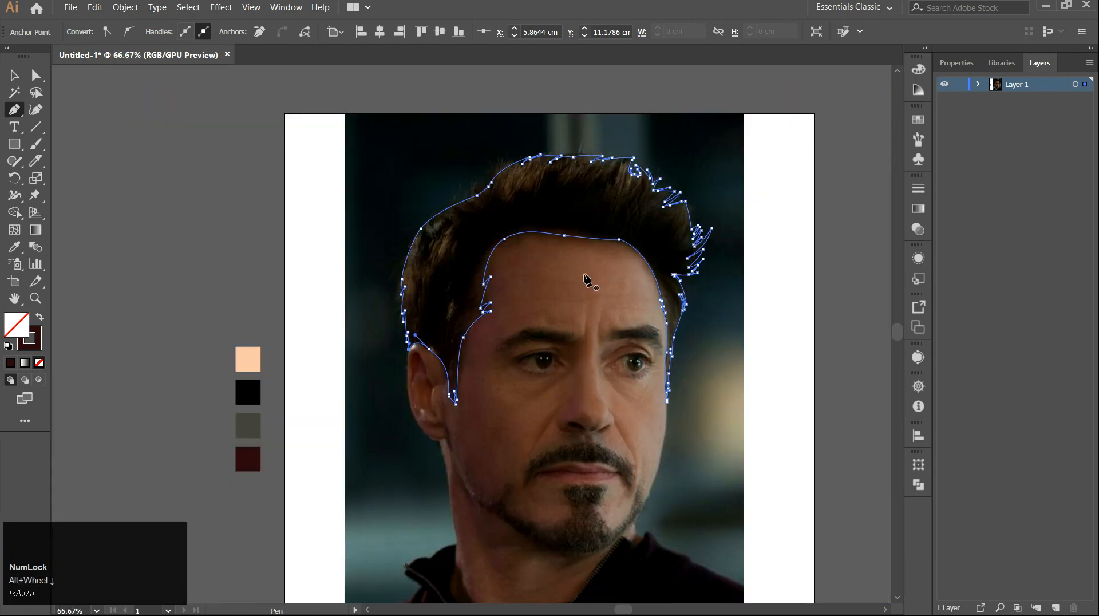
Fill the closed hair path with the black swatch colour using the Eyedropper and deselect it.
key(i)
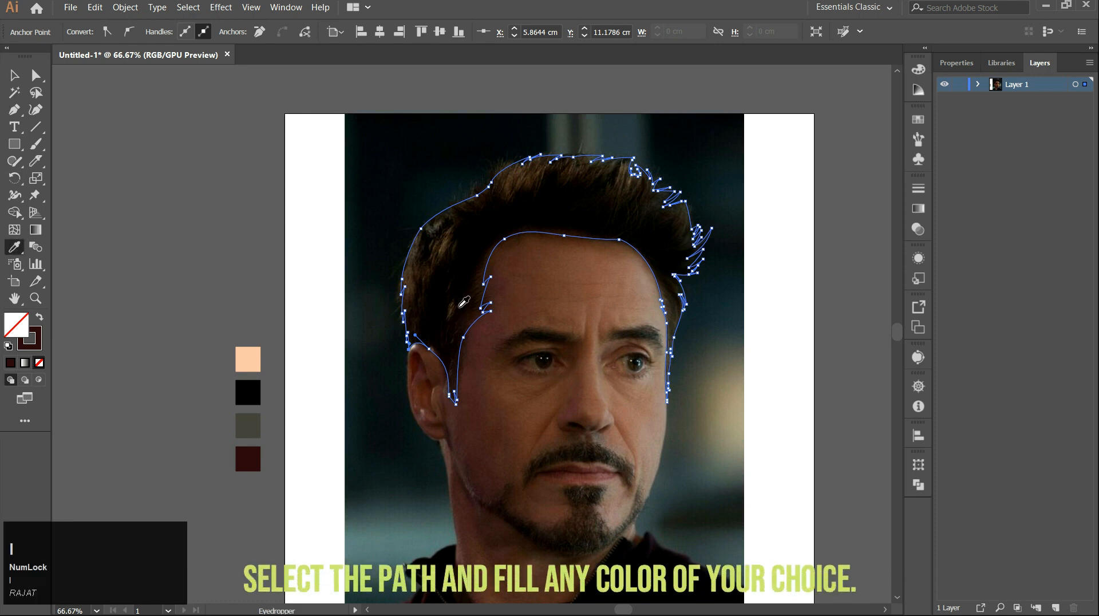
click(255, 388)
key(v)
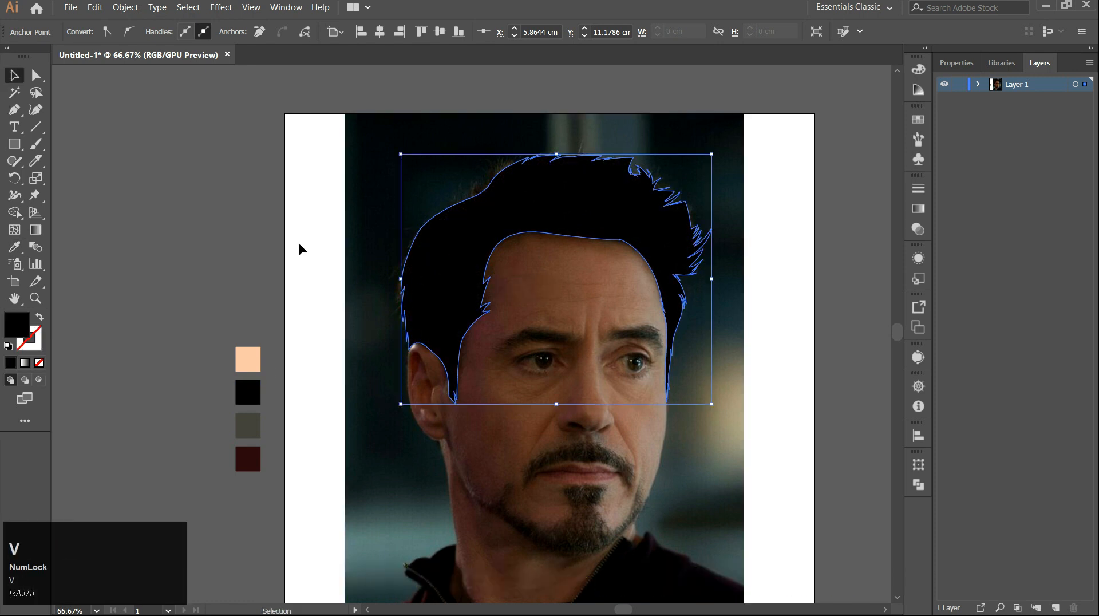
click(252, 245)
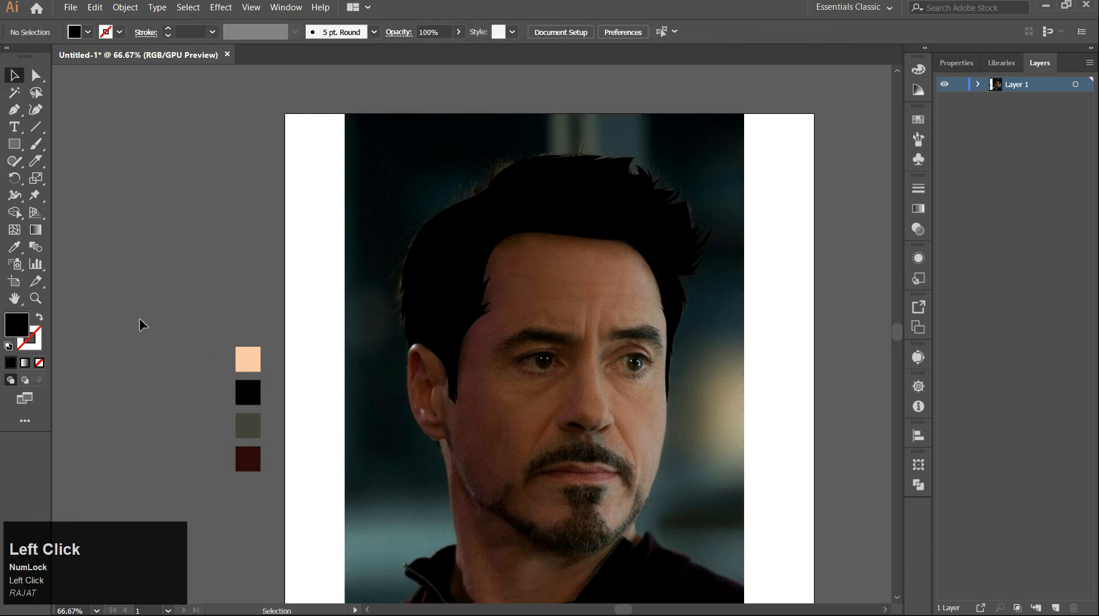
Inspect the hair path in the layer list by toggling its visibility off and back on.
click(977, 85)
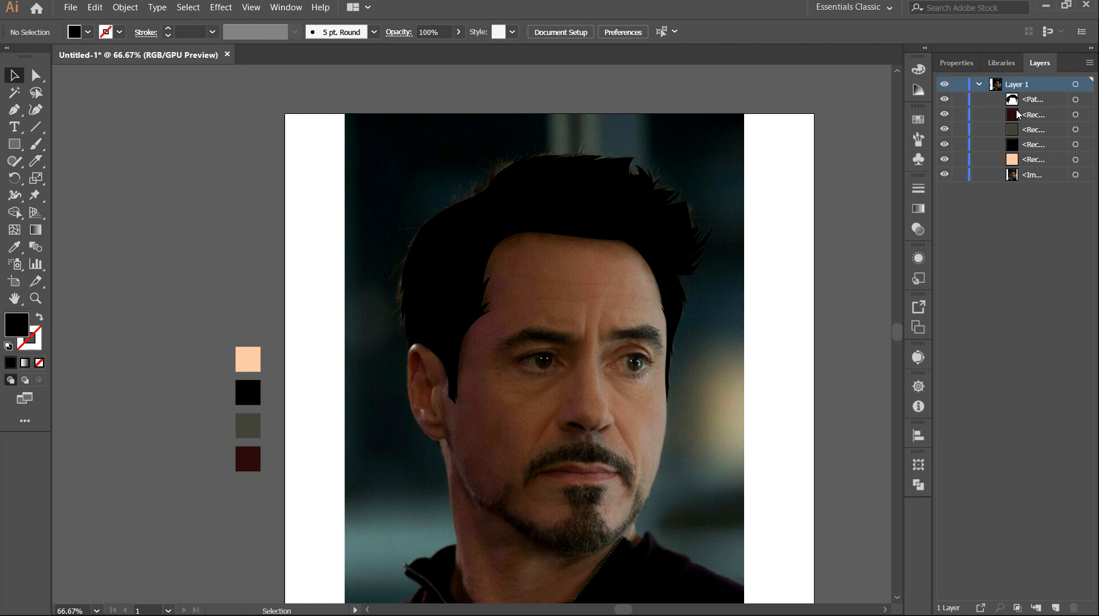
click(1076, 100)
click(946, 100)
click(945, 101)
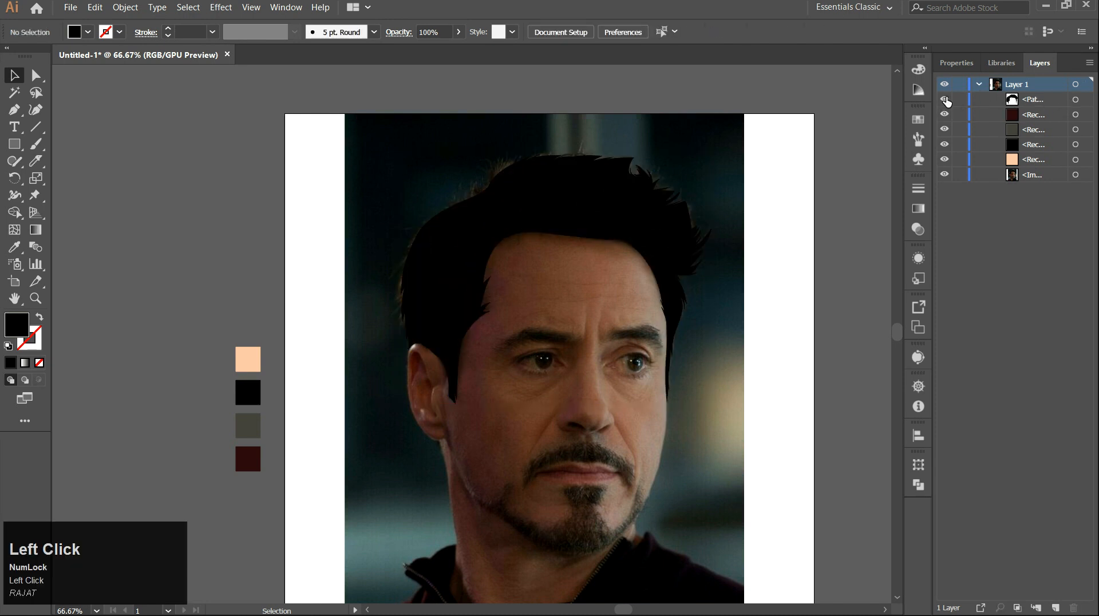
click(980, 85)
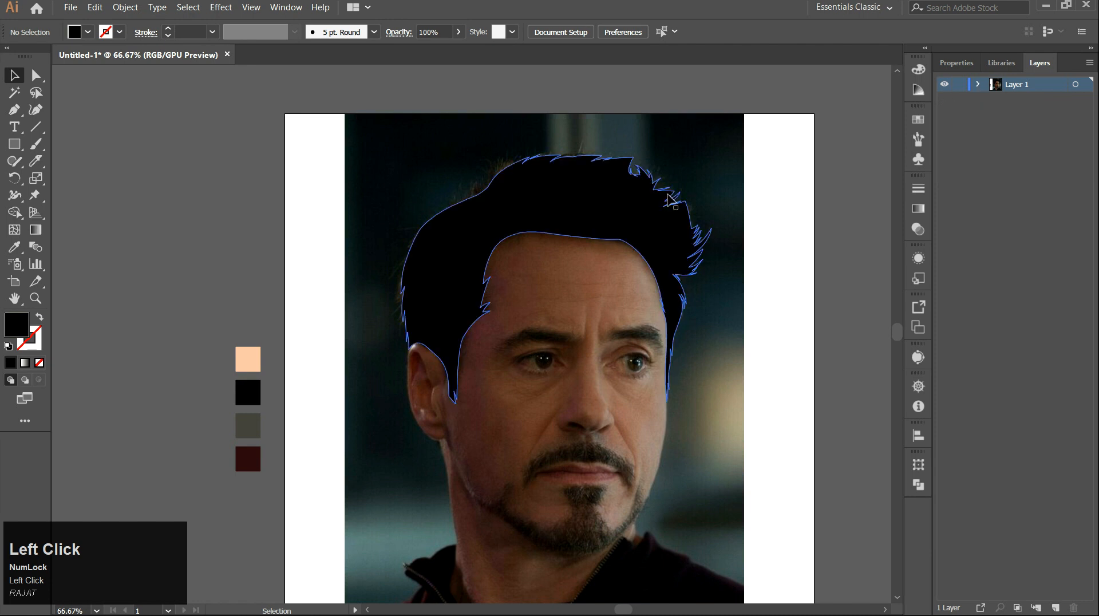
Swap fill and stroke to no fill, then start a new skin path with a point at the ear's back edge.
scroll(503, 309, up, 1)
drag(499, 303, 458, 198)
key(p)
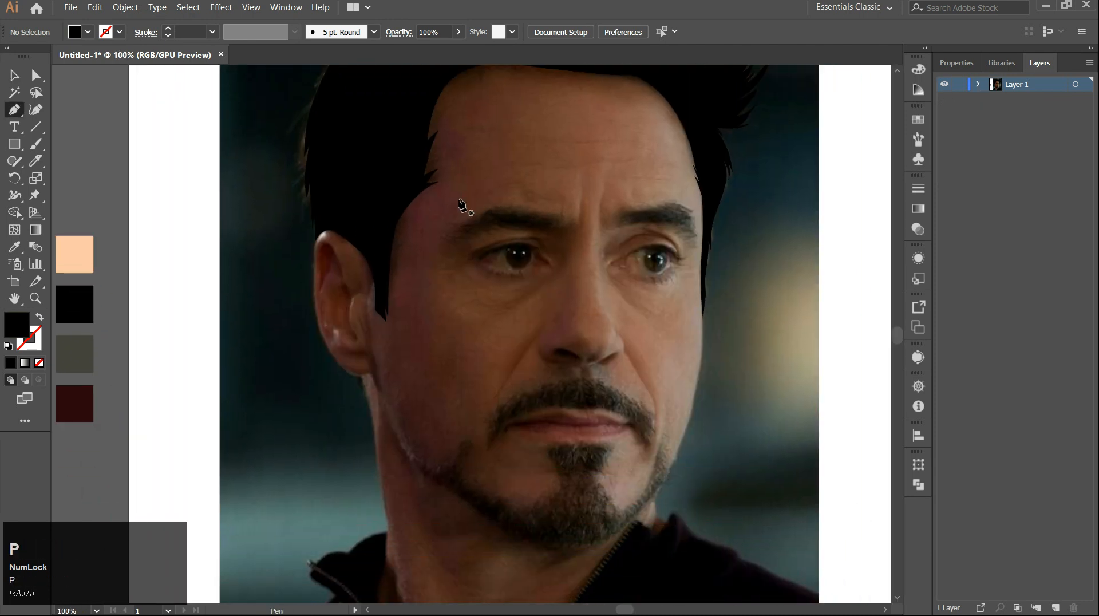
drag(298, 289, 343, 235)
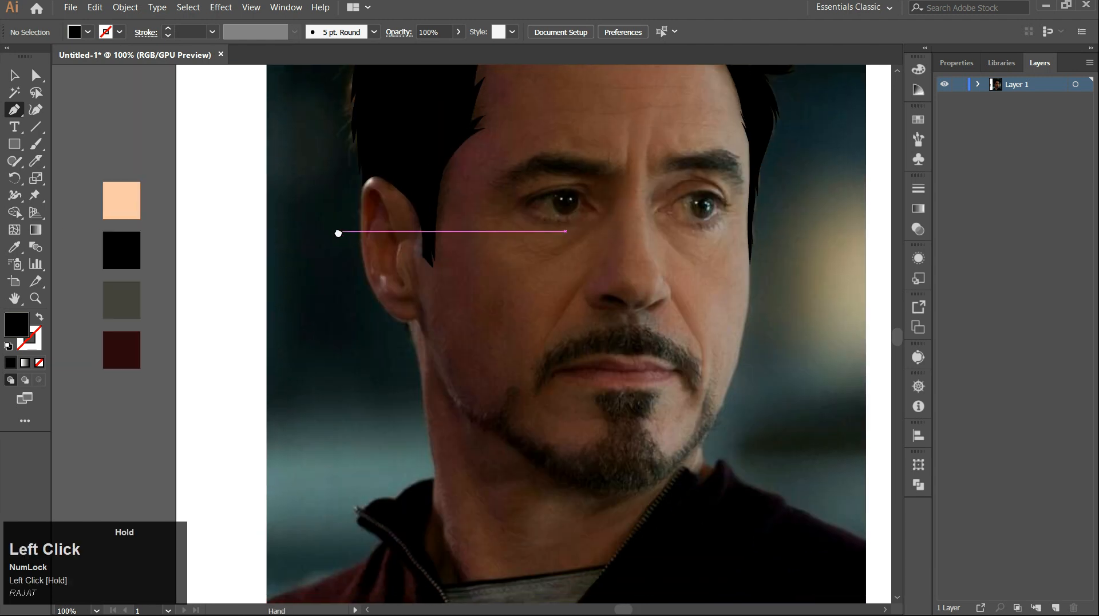
click(39, 319)
mouse_move(431, 230)
mouse_down()
mouse_move(370, 292)
mouse_move(394, 249)
mouse_up()
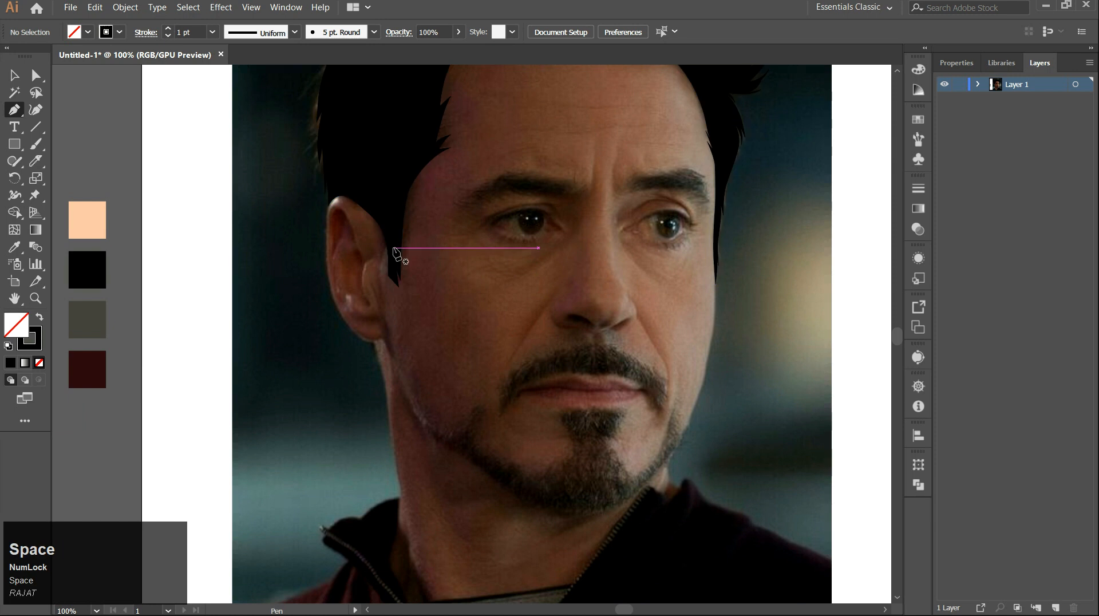
scroll(395, 252, up, 2)
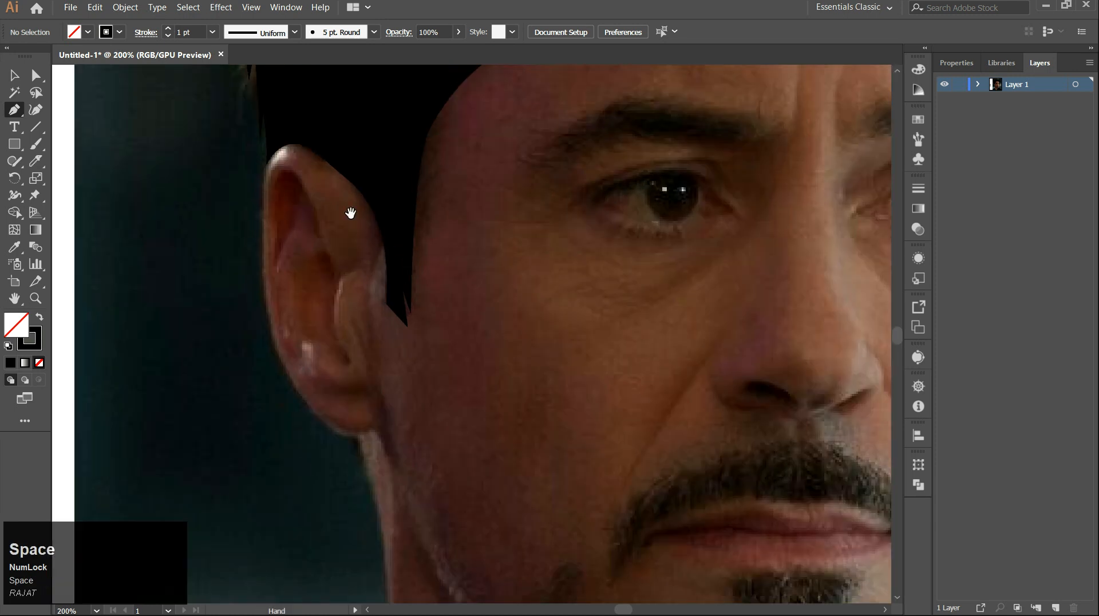
drag(355, 221, 407, 184)
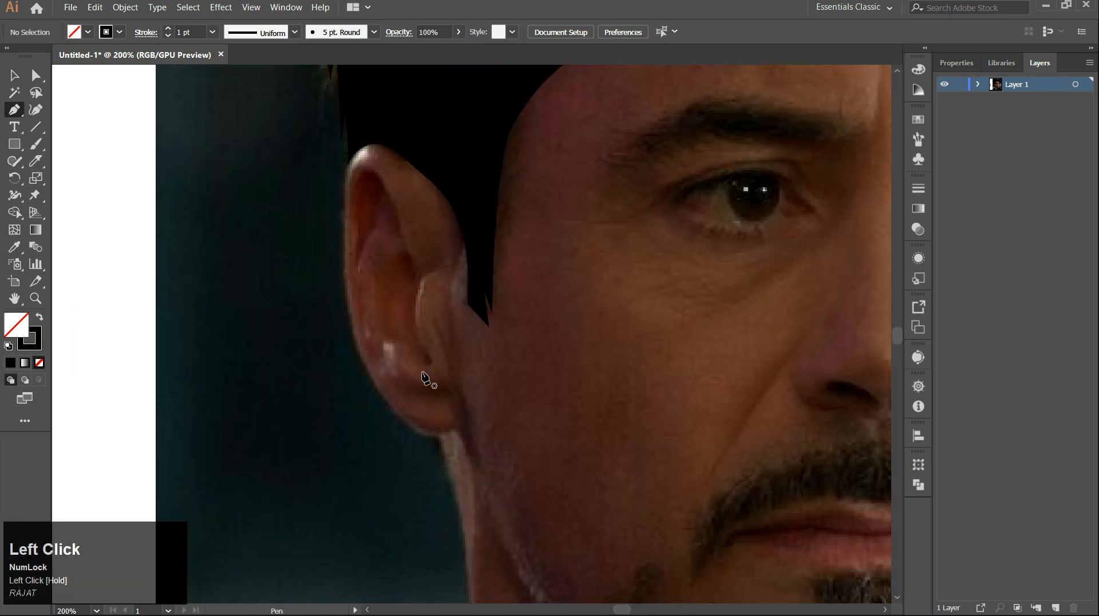
click(351, 317)
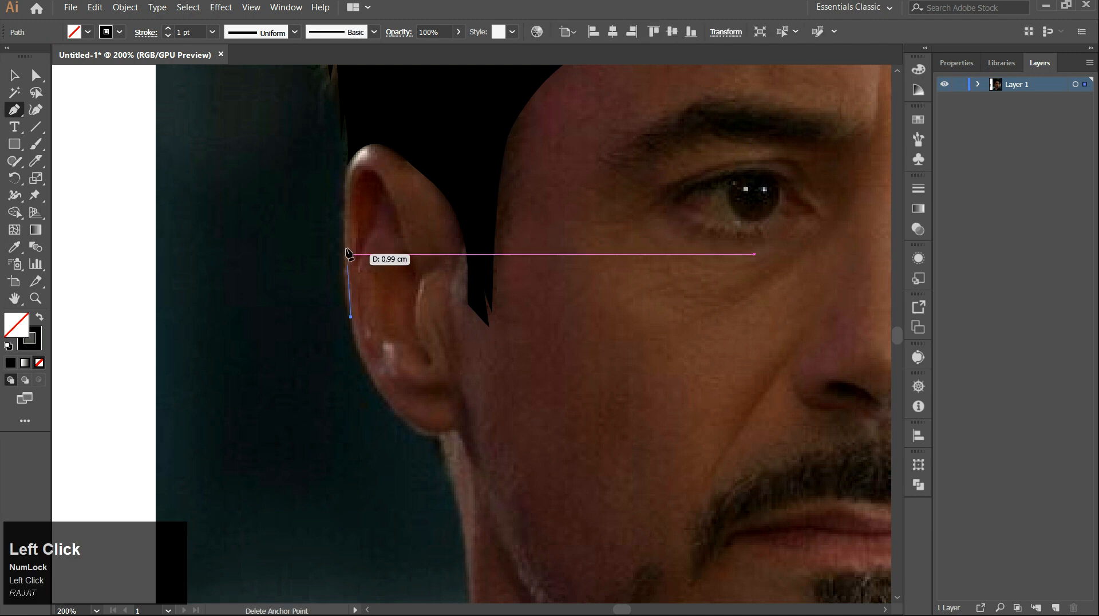
Trace curved segments over the top of the ear and along the hairline across the forehead.
drag(347, 202, 369, 146)
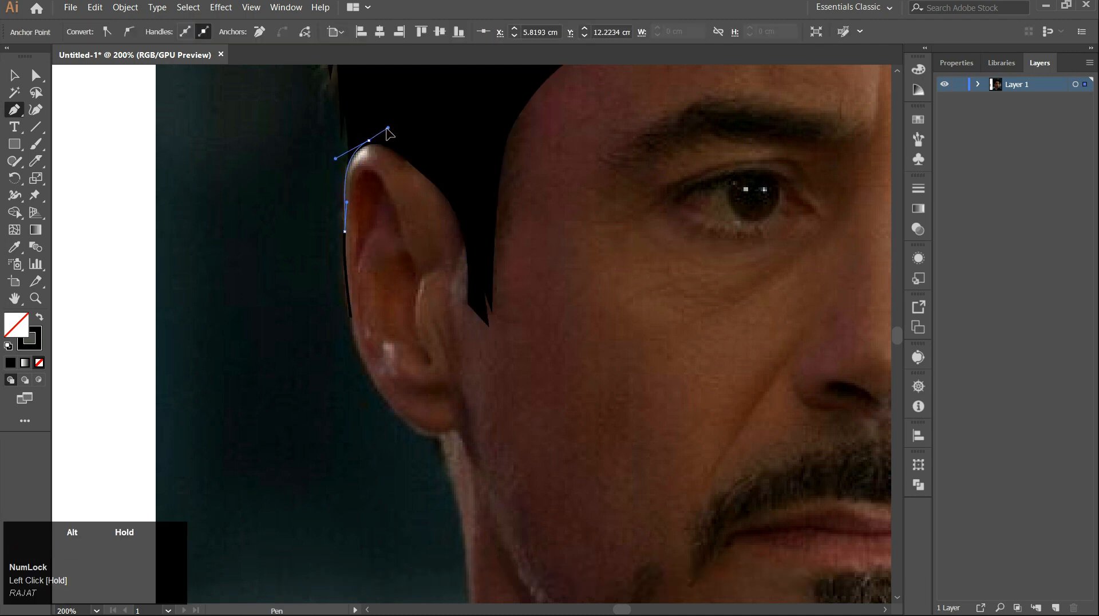
drag(477, 281, 497, 361)
drag(484, 215, 447, 487)
drag(383, 522, 402, 473)
drag(436, 328, 461, 279)
drag(572, 257, 402, 257)
drag(524, 227, 671, 246)
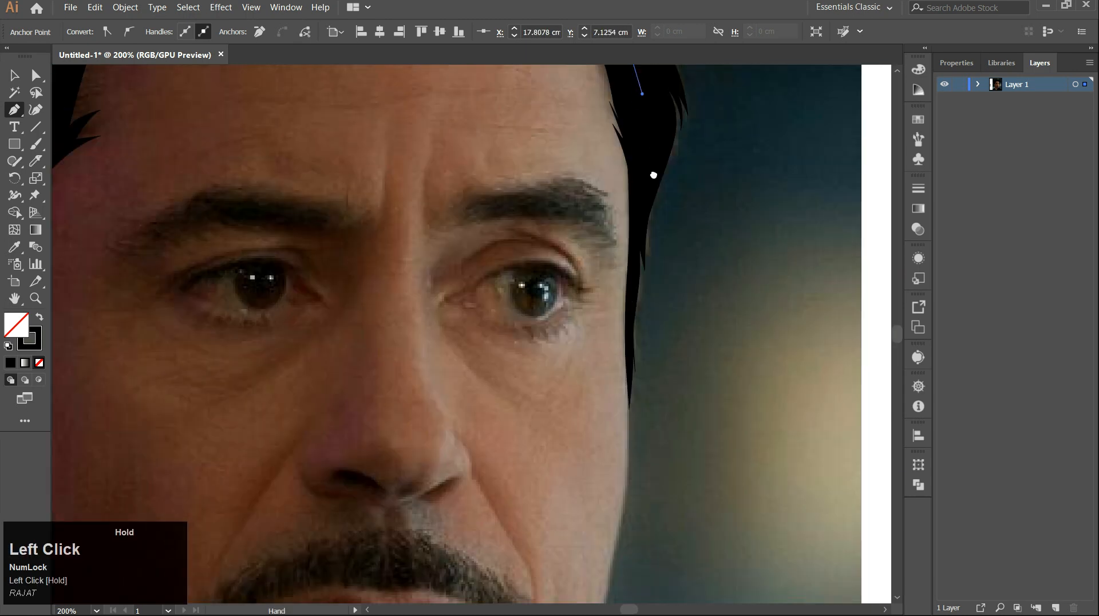
Continue the skin path down the right edge of the face along the cheek.
key(space)
drag(636, 321, 635, 186)
click(633, 292)
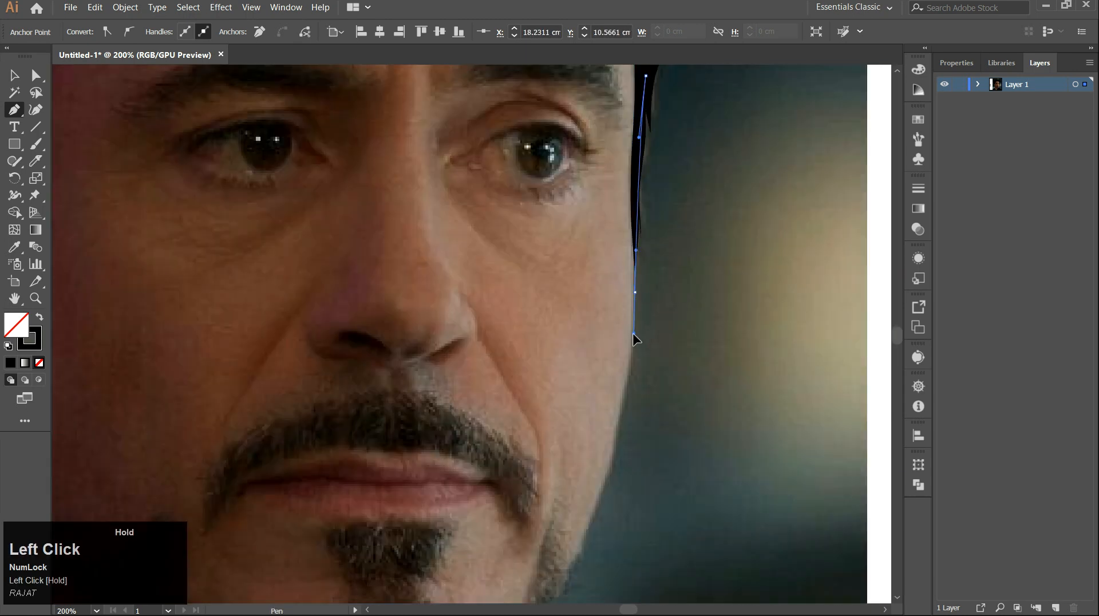
drag(632, 334, 628, 184)
scroll(628, 184, up, 2)
drag(616, 314, 661, 144)
drag(651, 207, 643, 249)
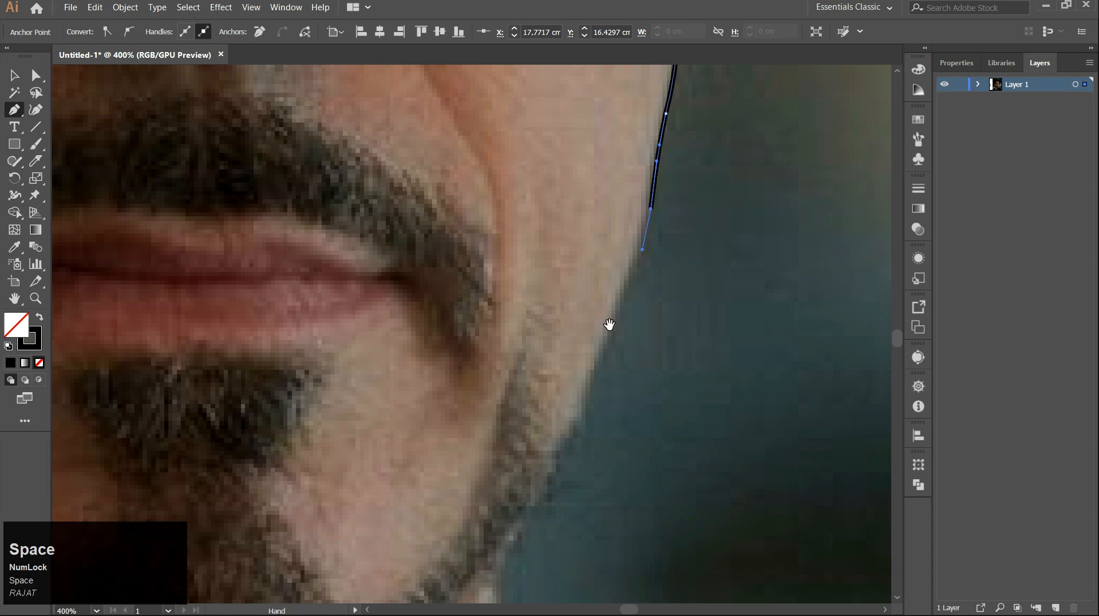
Trace the jaw and chin outline, undoing one misplaced point.
drag(605, 348, 648, 207)
scroll(648, 207, down, 2)
scroll(647, 213, up, 1)
click(593, 343)
scroll(573, 382, up, 3)
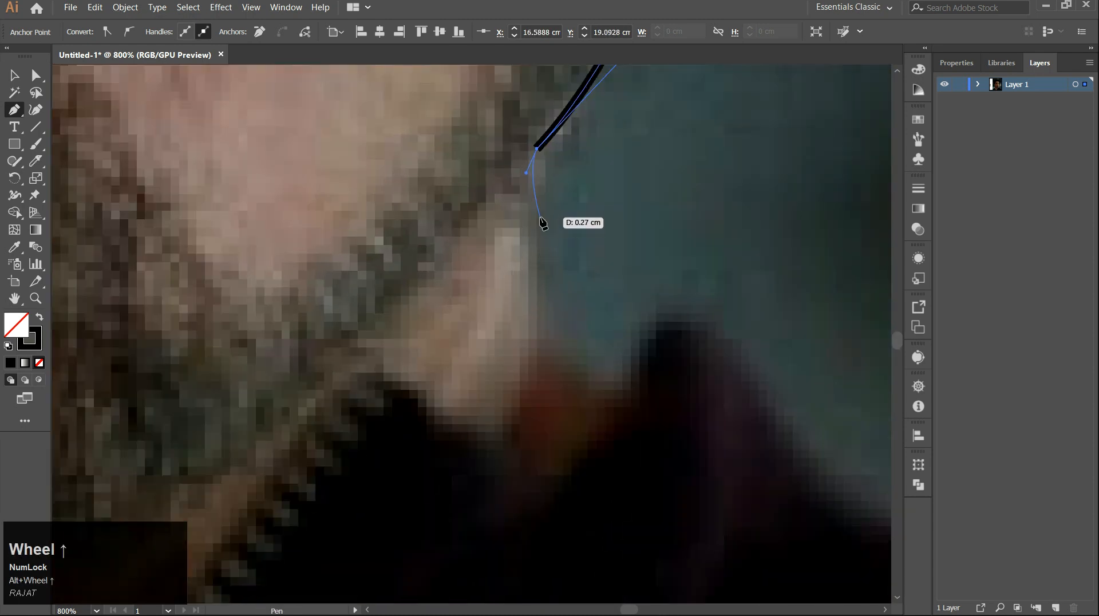
click(530, 257)
drag(548, 343, 530, 228)
click(529, 227)
click(594, 293)
scroll(603, 298, down, 4)
click(611, 309)
click(573, 362)
scroll(487, 414, down, 2)
drag(454, 376, 389, 375)
key(ctrl+z)
Trace around the neck and up behind the earlobe, closing the skin path at its start point.
click(506, 353)
click(307, 371)
click(309, 303)
scroll(323, 282, up, 2)
mouse_move(324, 283)
mouse_down()
mouse_move(324, 351)
mouse_move(382, 349)
mouse_up()
click(333, 355)
scroll(333, 354, up, 1)
drag(378, 348, 375, 324)
drag(366, 149, 416, 332)
drag(388, 306, 383, 243)
drag(352, 111, 460, 310)
drag(456, 302, 444, 292)
drag(383, 250, 378, 242)
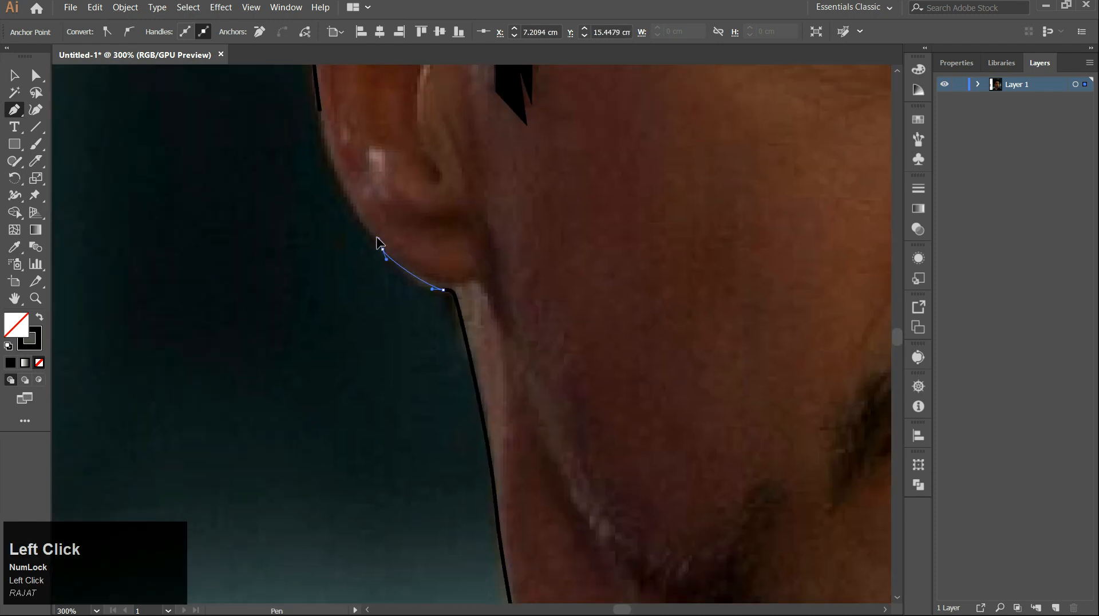
drag(347, 156, 422, 320)
click(387, 277)
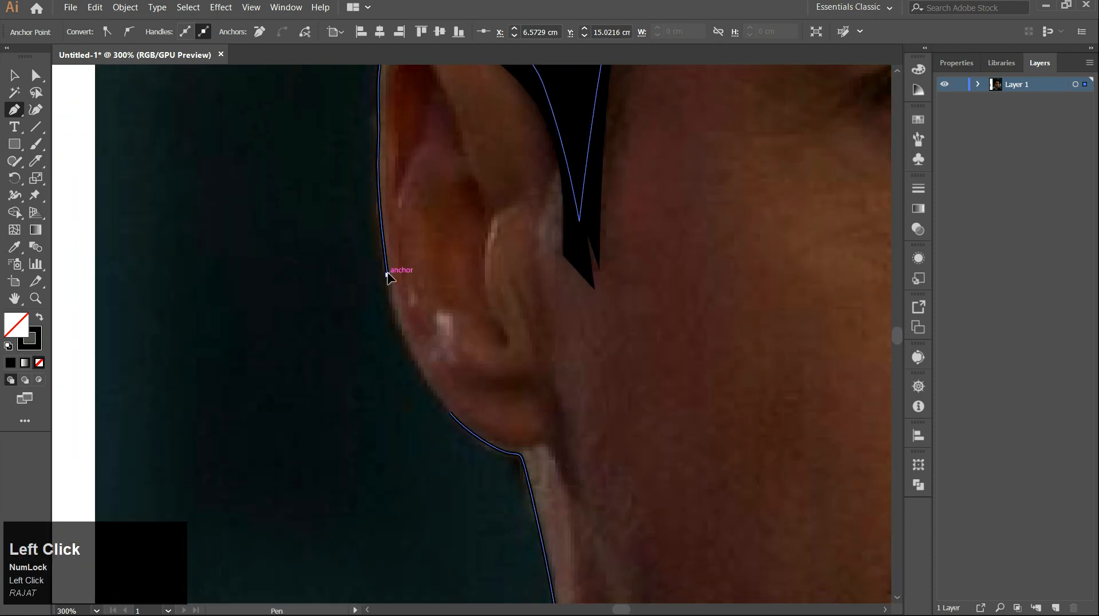
scroll(430, 279, down, 5)
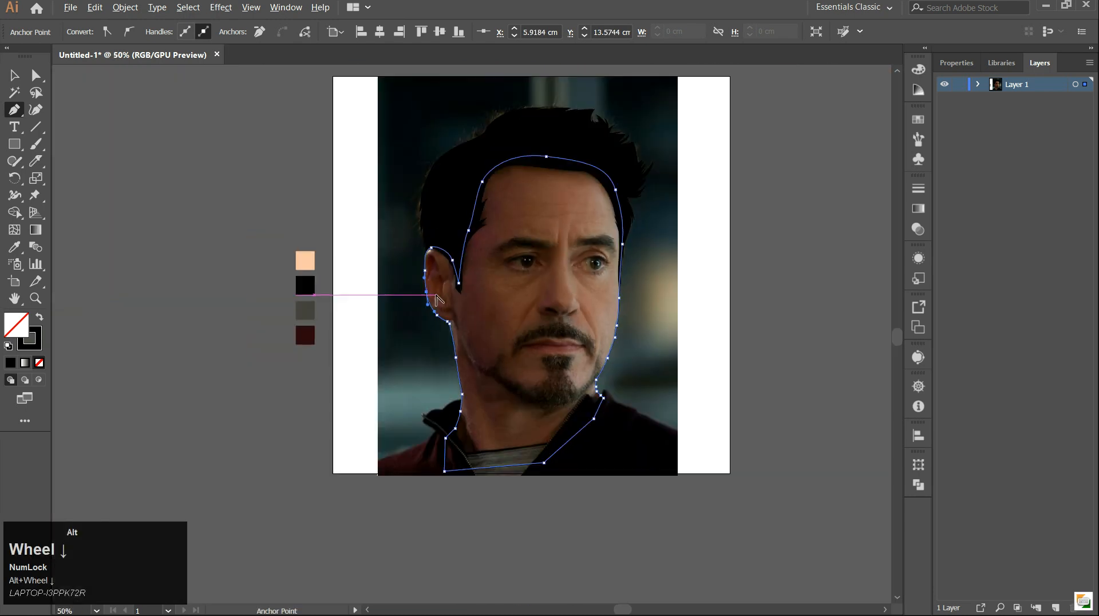
Fill the skin path with the peach swatch colour using the Eyedropper.
key(i)
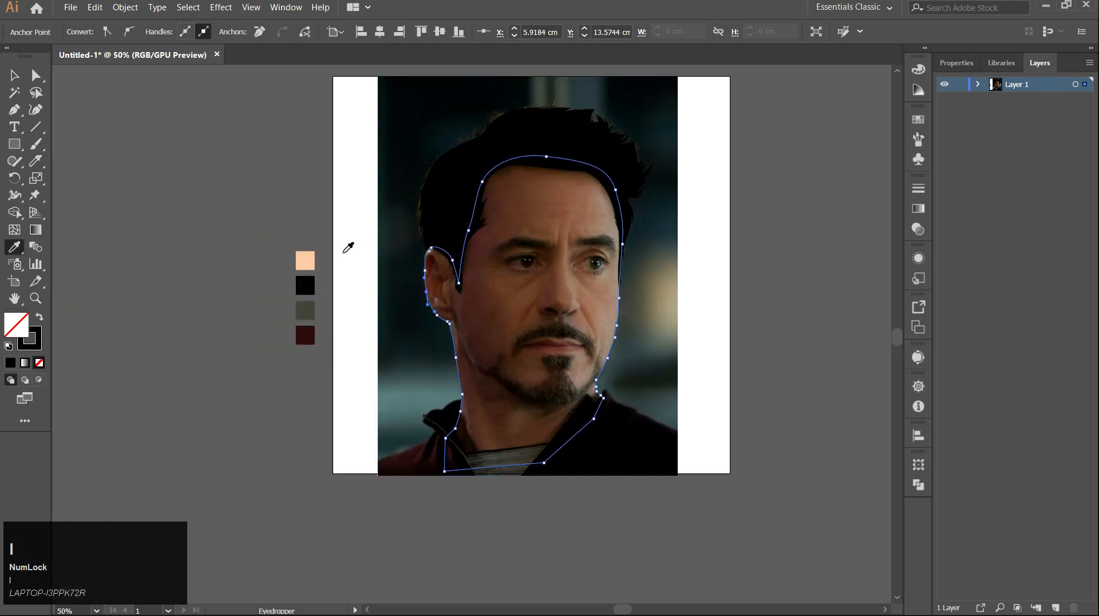
click(305, 260)
Move the skin path below the hair path in the layer stack and deselect.
click(979, 85)
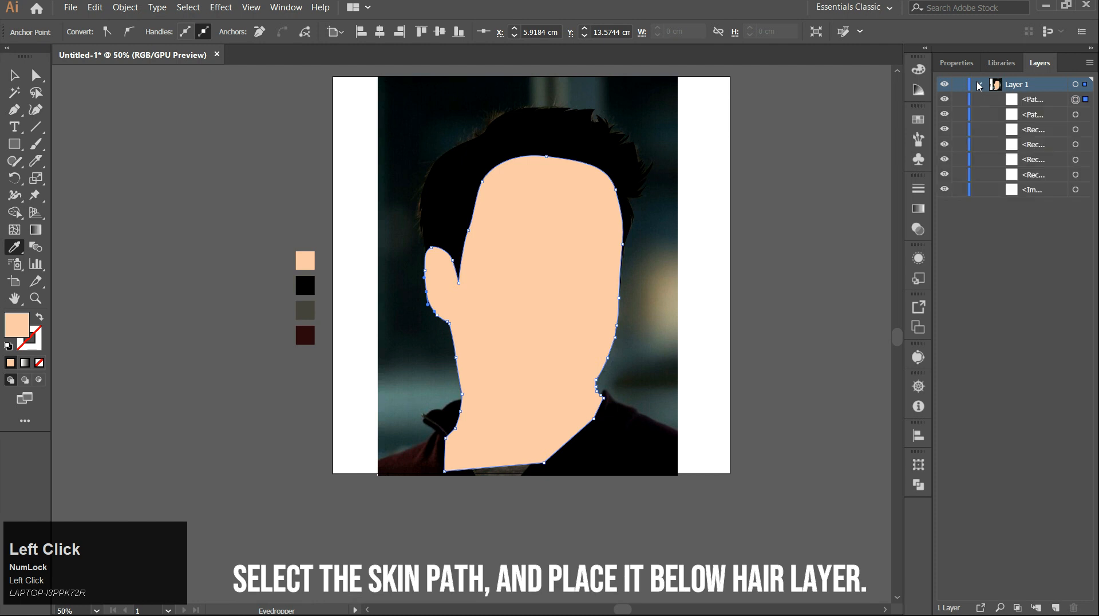
drag(1037, 103, 1034, 122)
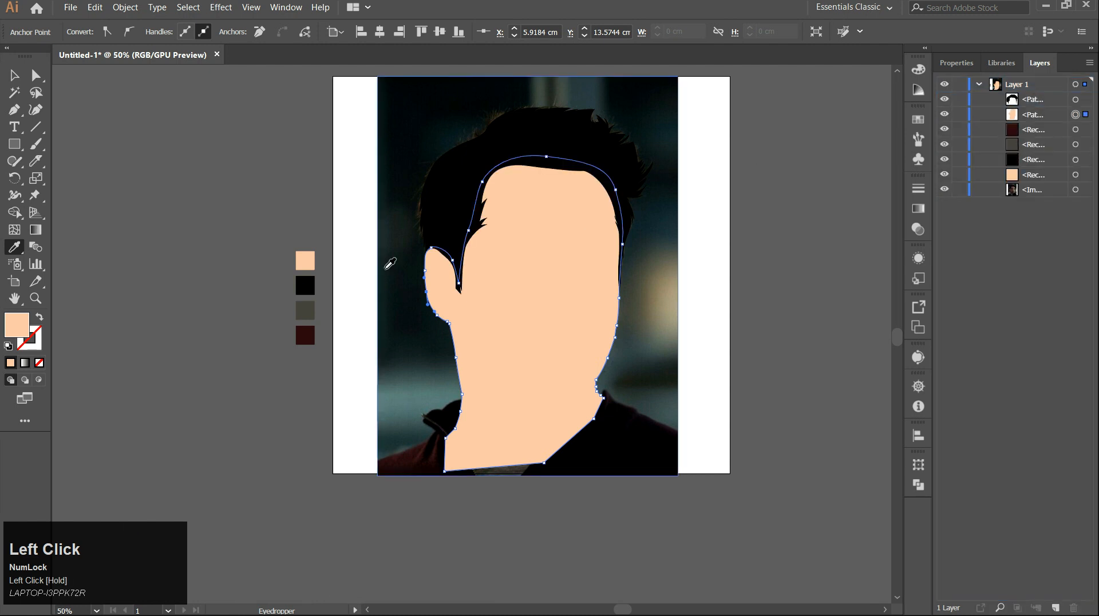
key(v)
click(748, 312)
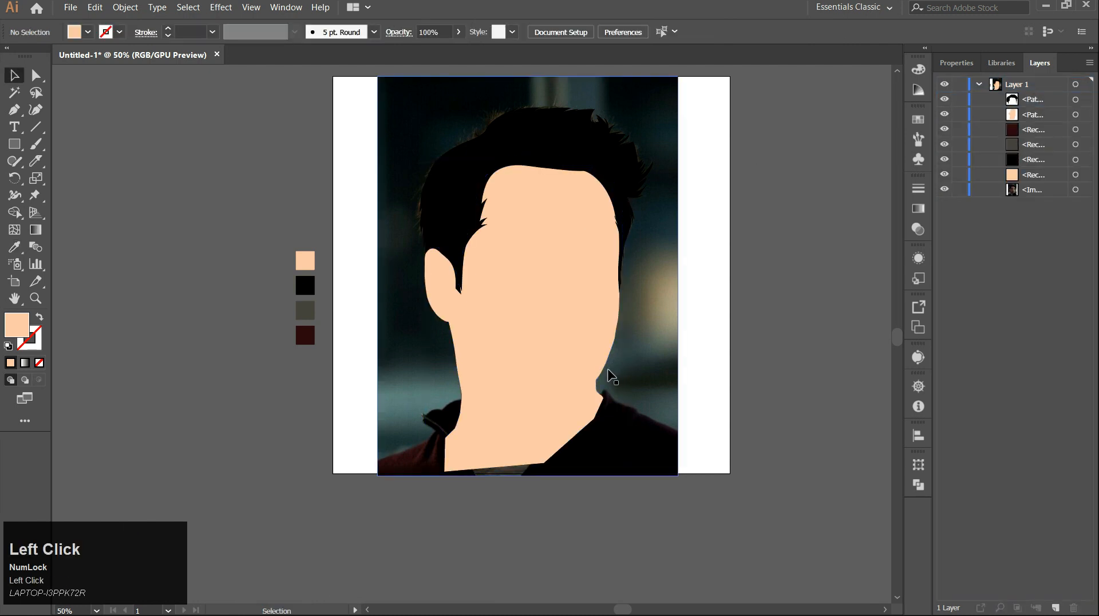
Hide the hair and skin paths to show the photo underneath.
click(979, 84)
scroll(554, 273, up, 1)
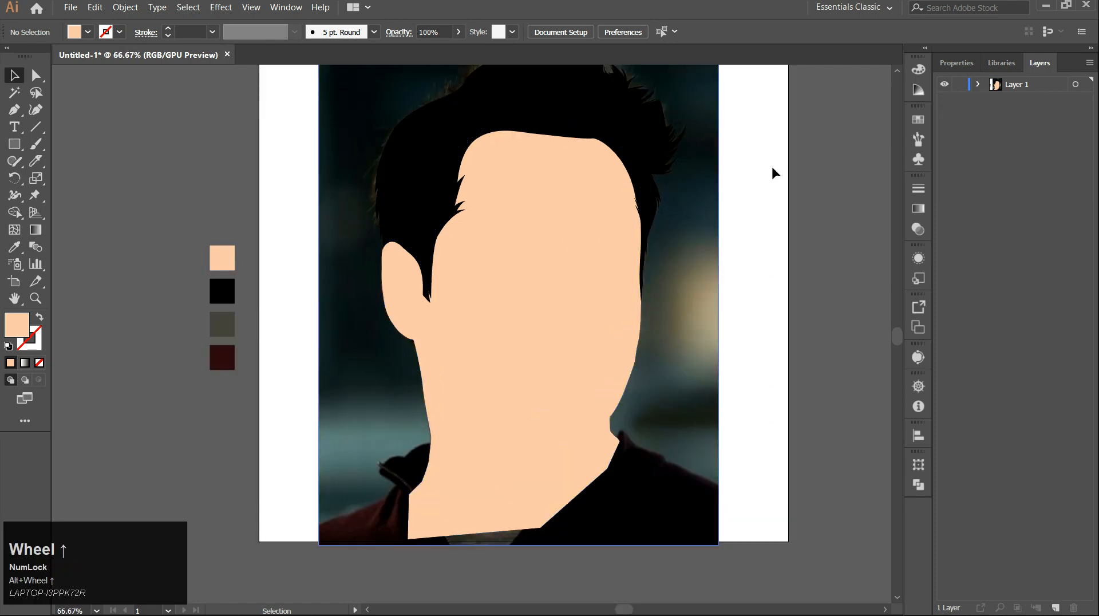
click(979, 84)
click(944, 115)
click(944, 99)
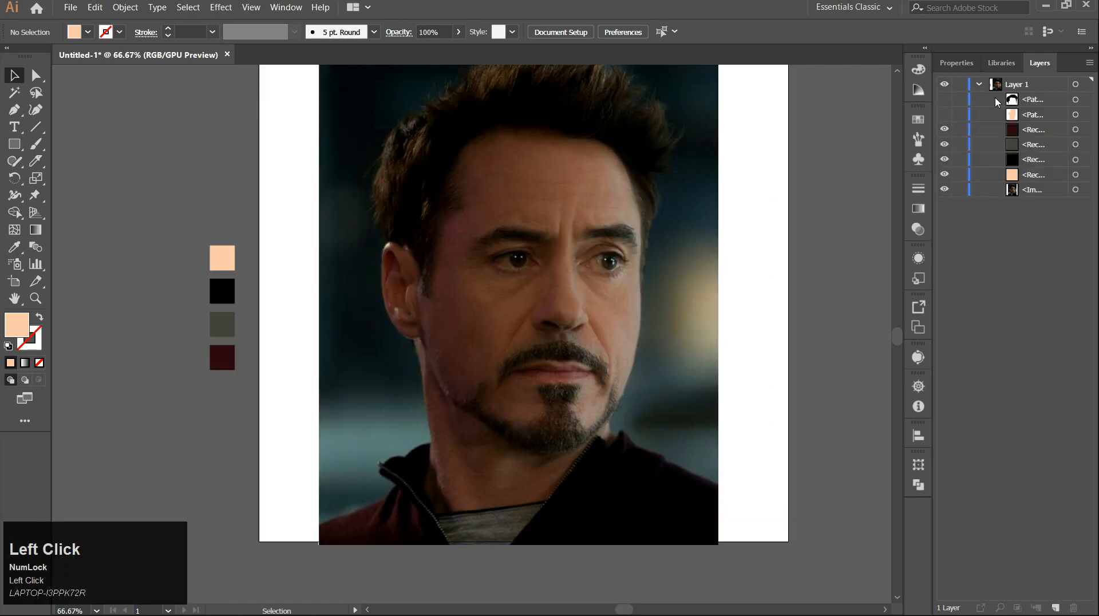
click(979, 84)
Start an eyebrow path with a curved segment along the brow's top, swapping fill and stroke.
key(p)
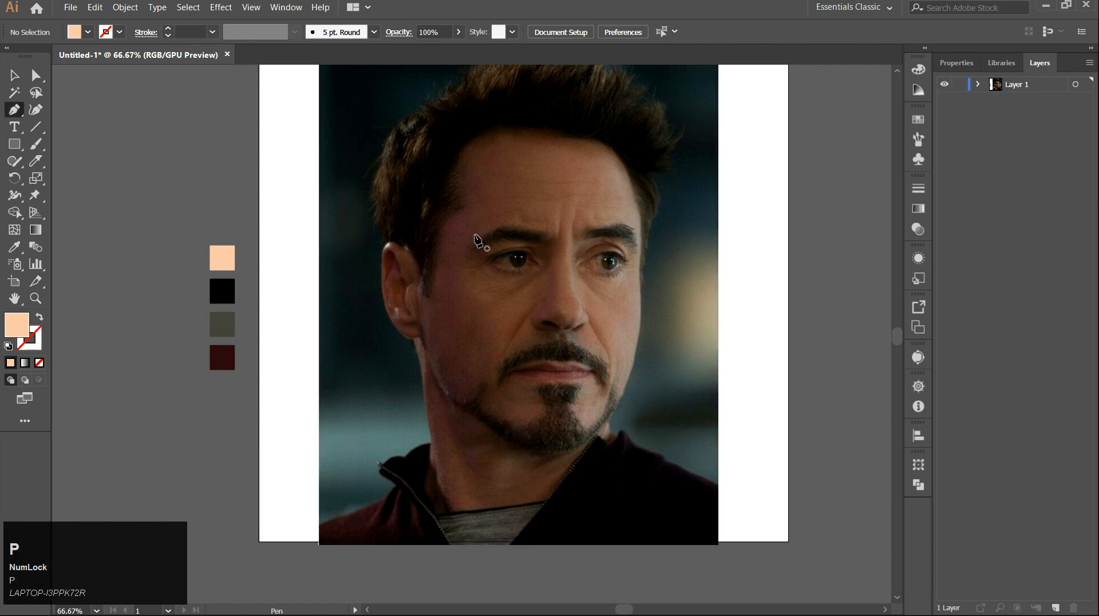
scroll(510, 236, up, 3)
click(371, 280)
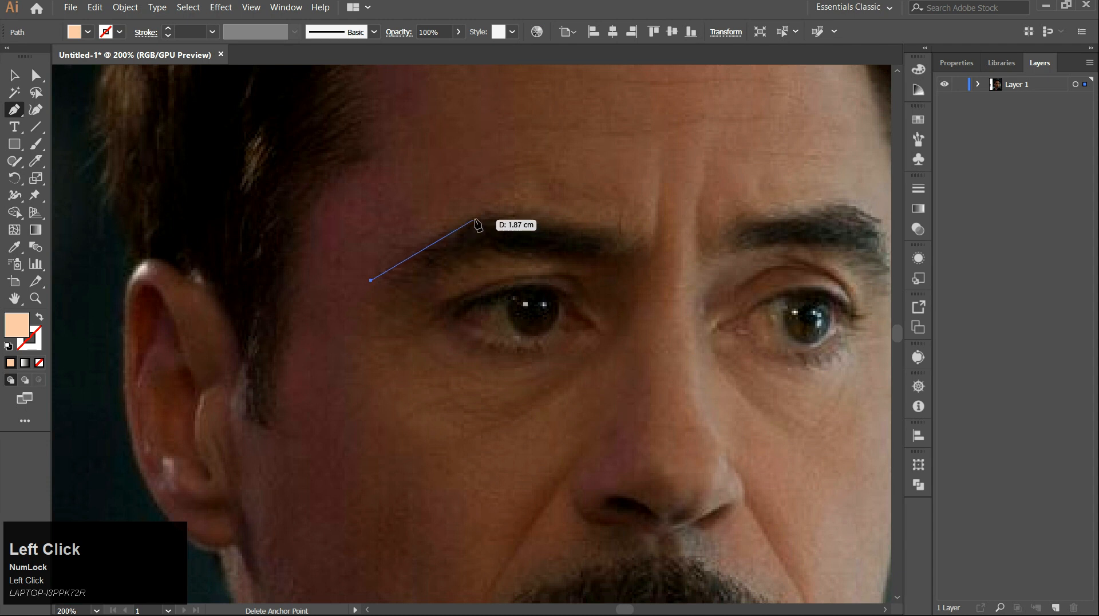
drag(550, 219, 549, 217)
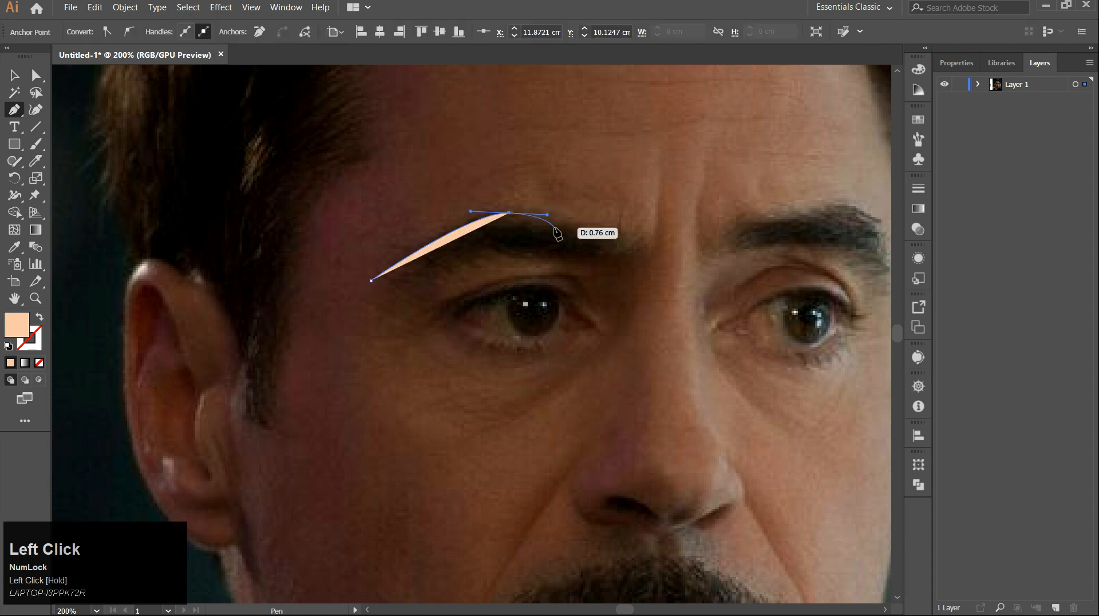
key(shift+x)
scroll(546, 263, up, 2)
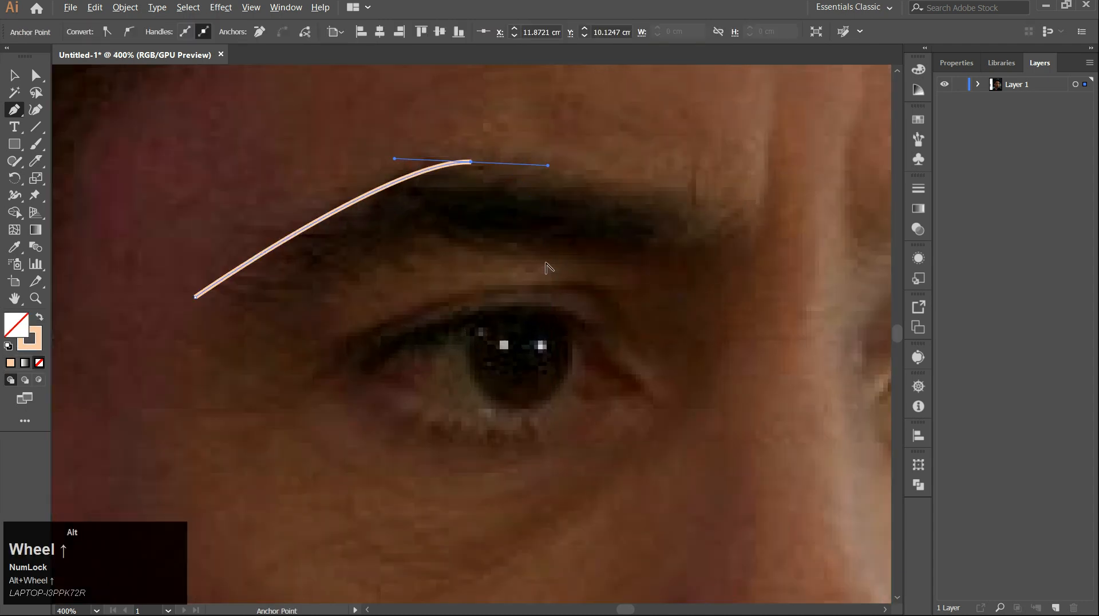
Extend the eyebrow path to its tip and back along the underside to the starting point.
drag(601, 182, 629, 192)
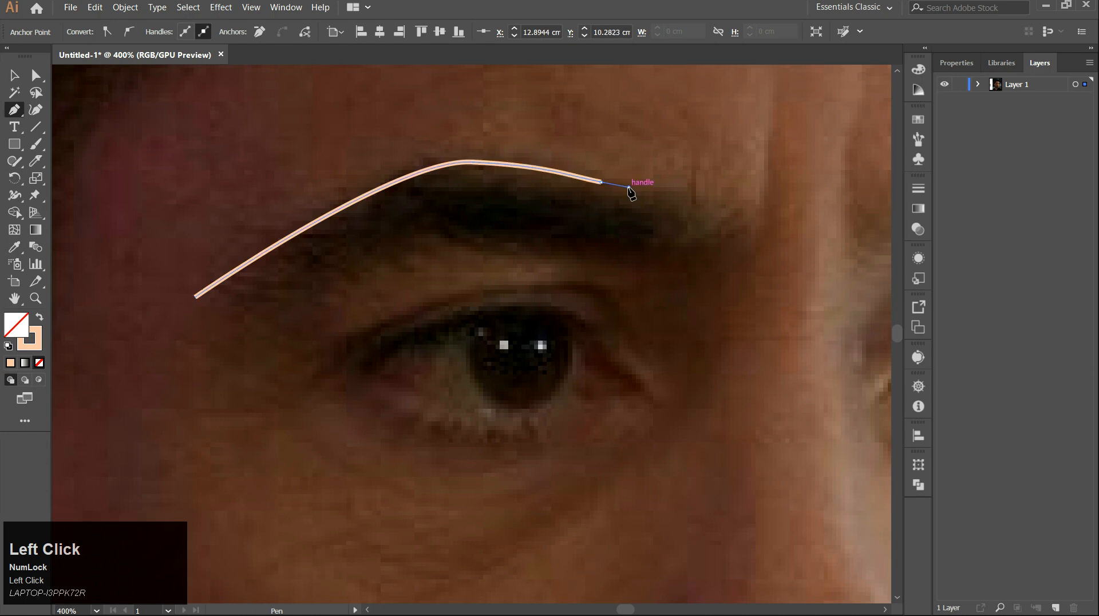
drag(703, 205, 726, 228)
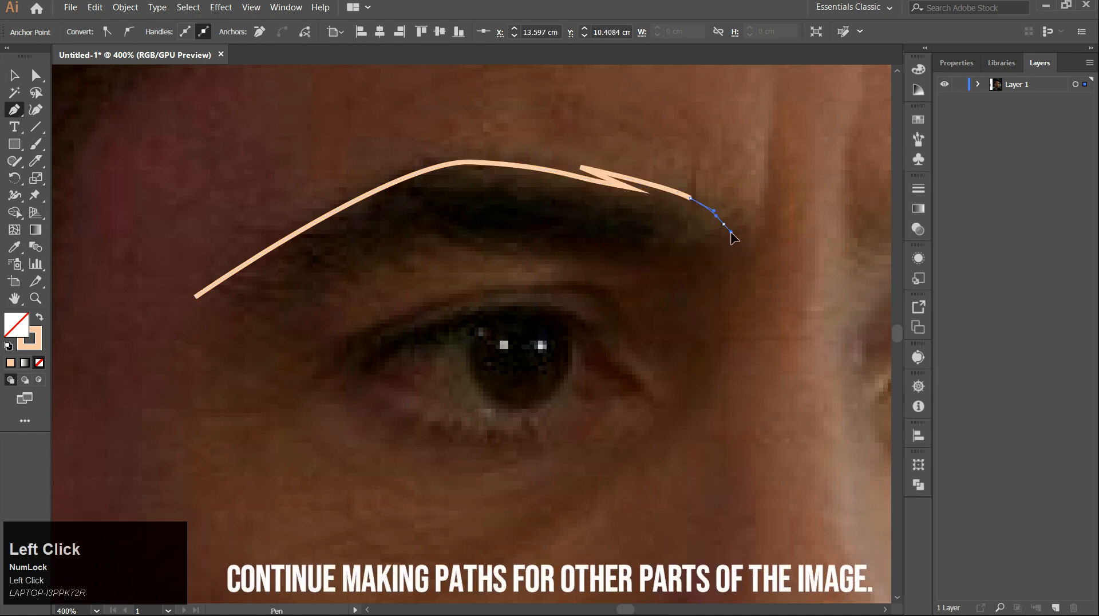
click(603, 231)
click(633, 245)
drag(473, 219, 524, 238)
click(426, 222)
drag(376, 240, 346, 255)
click(398, 222)
drag(266, 286, 249, 294)
click(197, 296)
Trace the other eyebrow's outline with the Pen tool, curving around its inner end along the underside.
scroll(214, 306, down, 2)
scroll(653, 271, up, 4)
click(502, 172)
drag(371, 193, 327, 218)
drag(319, 272, 326, 291)
drag(478, 272, 552, 256)
drag(674, 249, 716, 254)
click(674, 249)
click(582, 261)
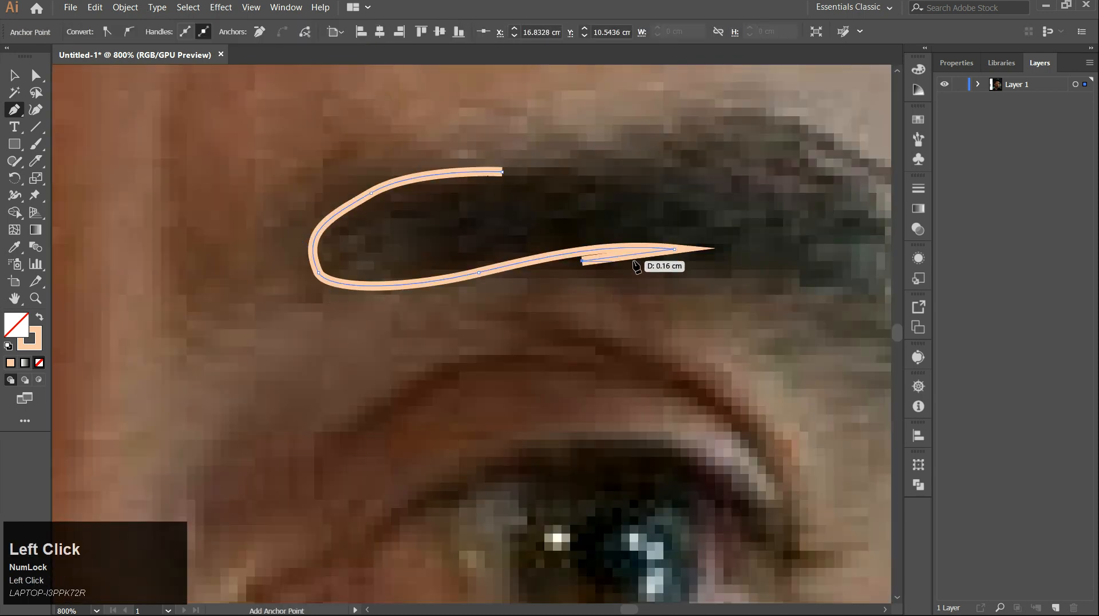
drag(825, 292, 589, 250)
drag(593, 244, 641, 277)
click(697, 328)
click(659, 277)
click(708, 336)
Continue the other eyebrow path around its outer tip and back along the top to close it.
drag(674, 233, 664, 212)
alt+click(674, 233)
click(708, 283)
drag(647, 149, 705, 262)
drag(692, 253, 652, 231)
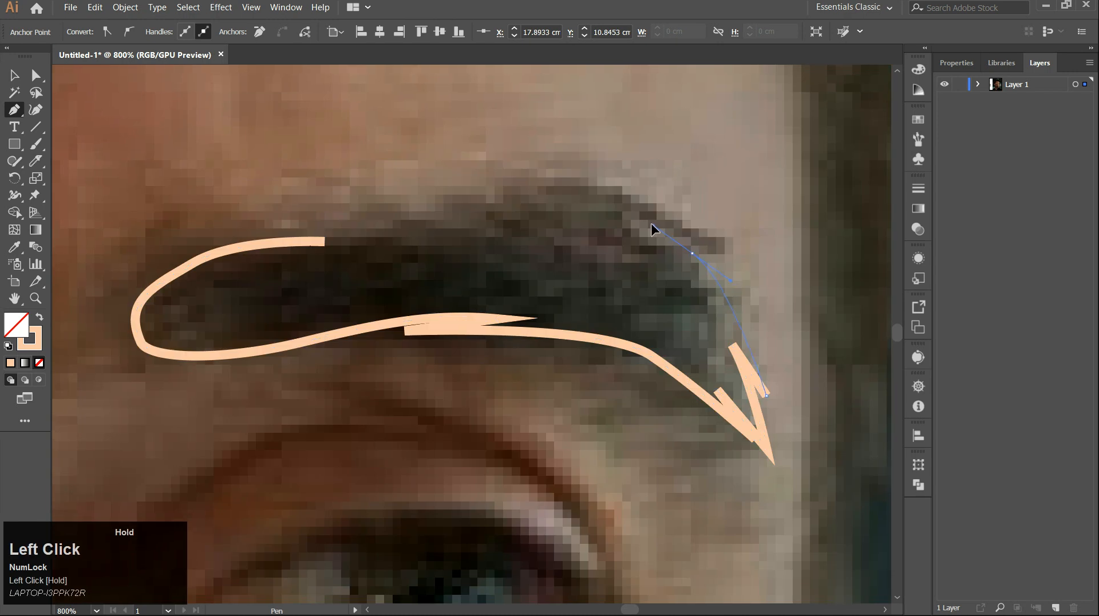
click(733, 276)
drag(514, 195, 273, 243)
alt+click(514, 196)
click(494, 203)
click(539, 203)
scroll(390, 295, down, 10)
drag(430, 242, 602, 195)
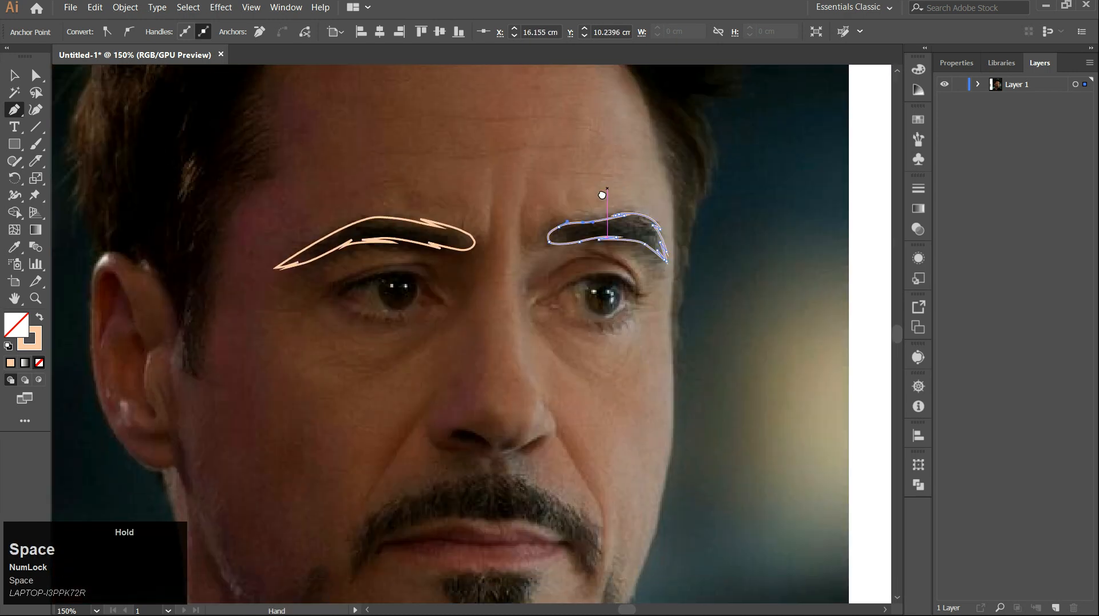
Fill the second eyebrow path with the black swatch colour using the Eyedropper.
scroll(597, 218, down, 1)
drag(538, 241, 677, 266)
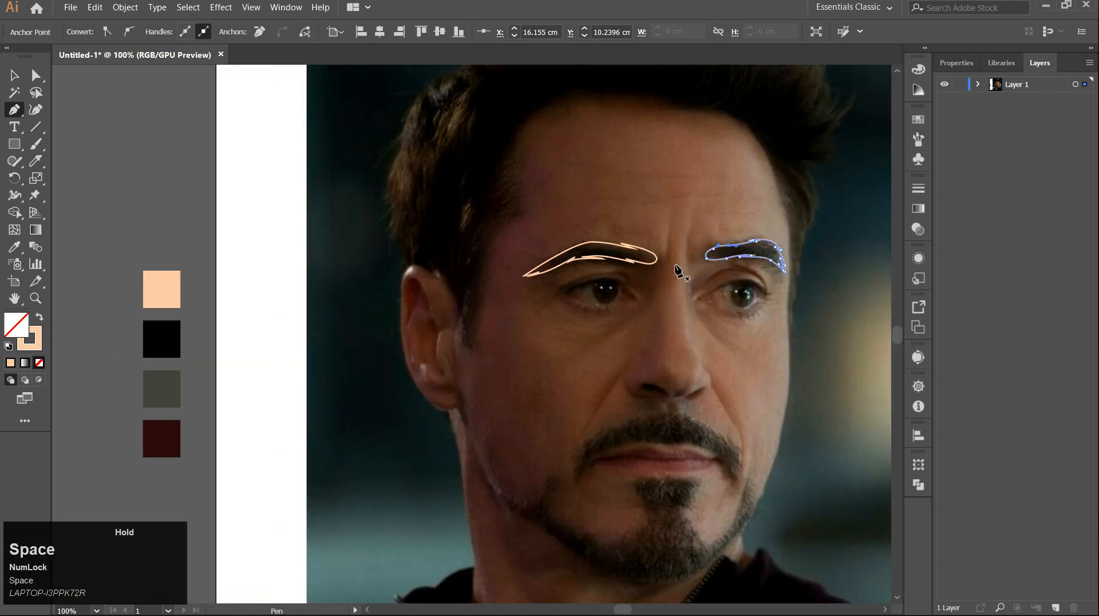
click(162, 339)
key(v)
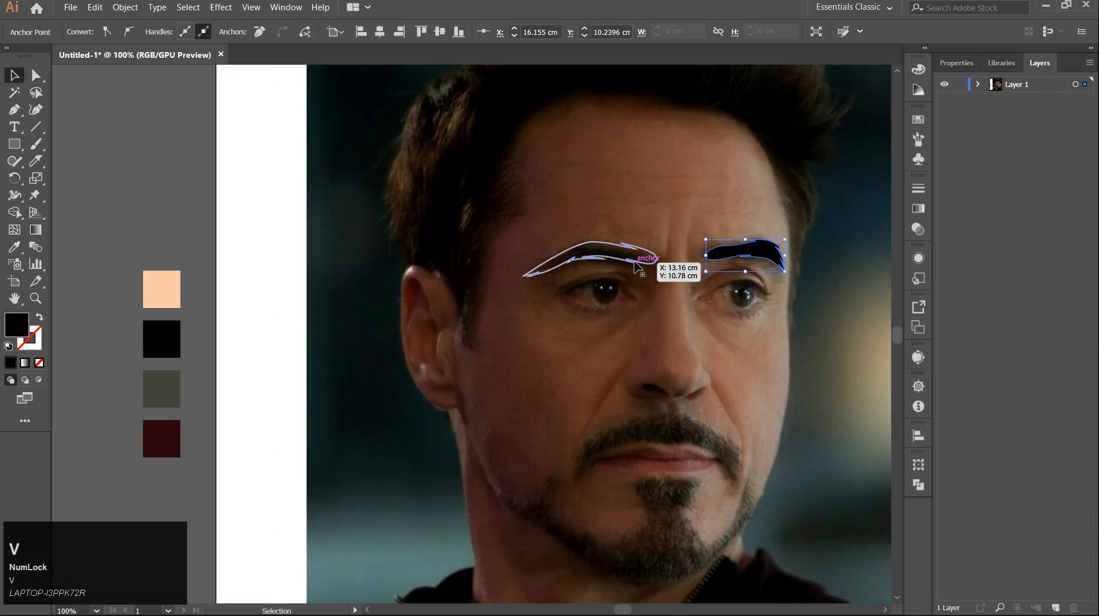
Select the first eyebrow path, fill it with the black swatch colour, and deselect.
click(655, 259)
key(i)
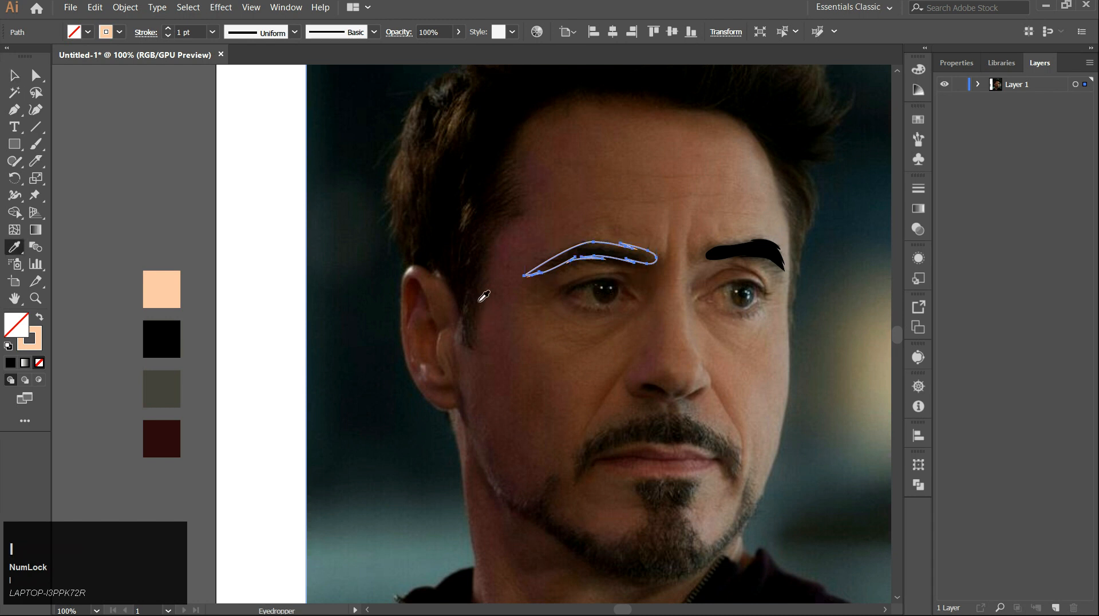
click(178, 334)
key(v)
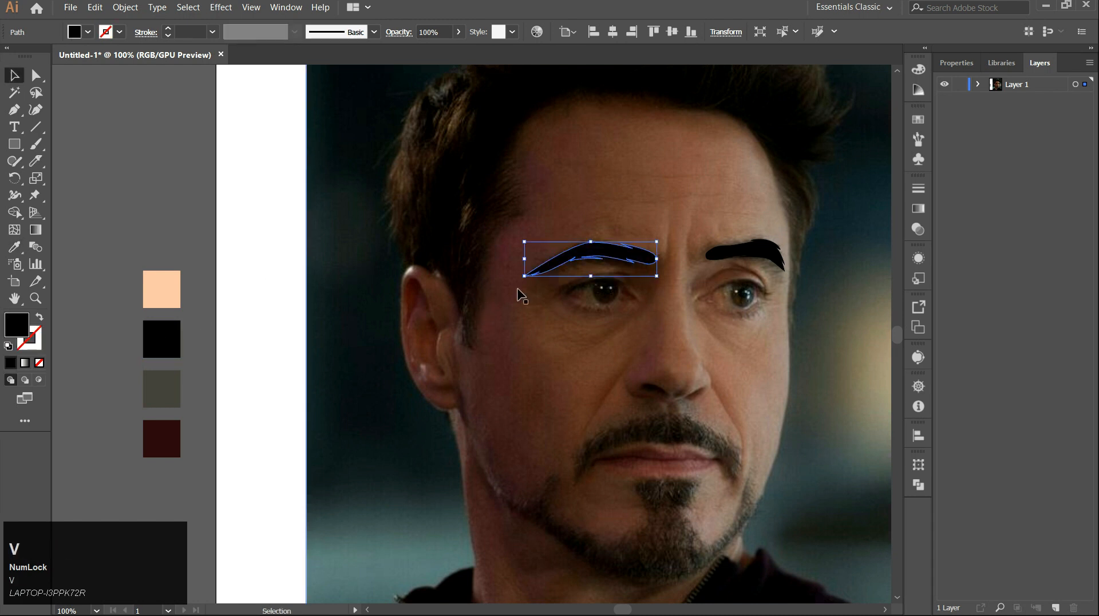
click(283, 293)
Reveal the hair and skin paths to preview the eyebrows on the face.
scroll(403, 298, down, 1)
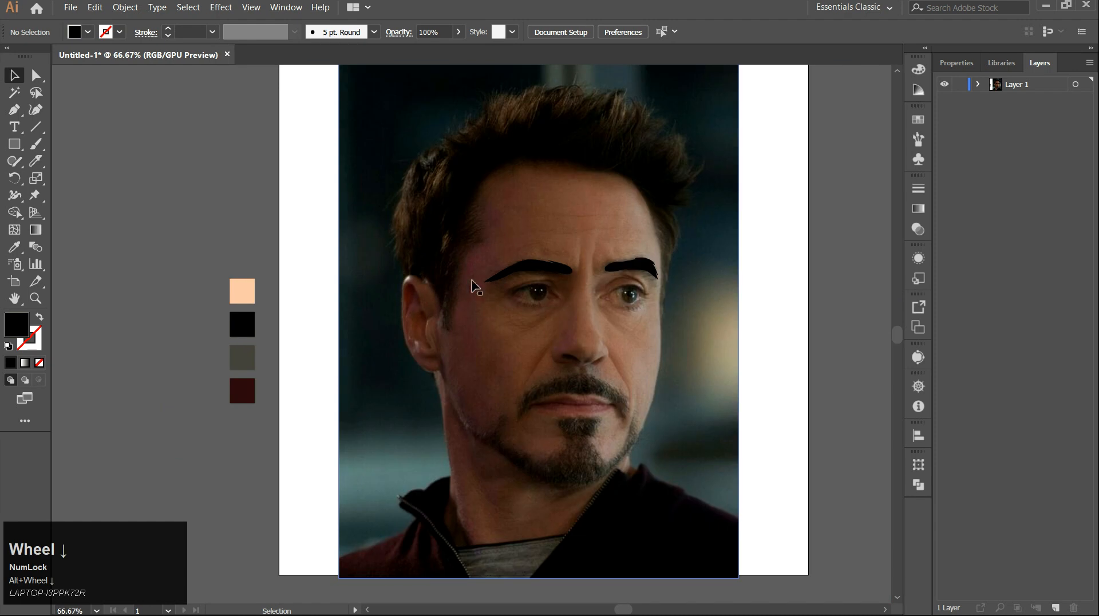
click(978, 85)
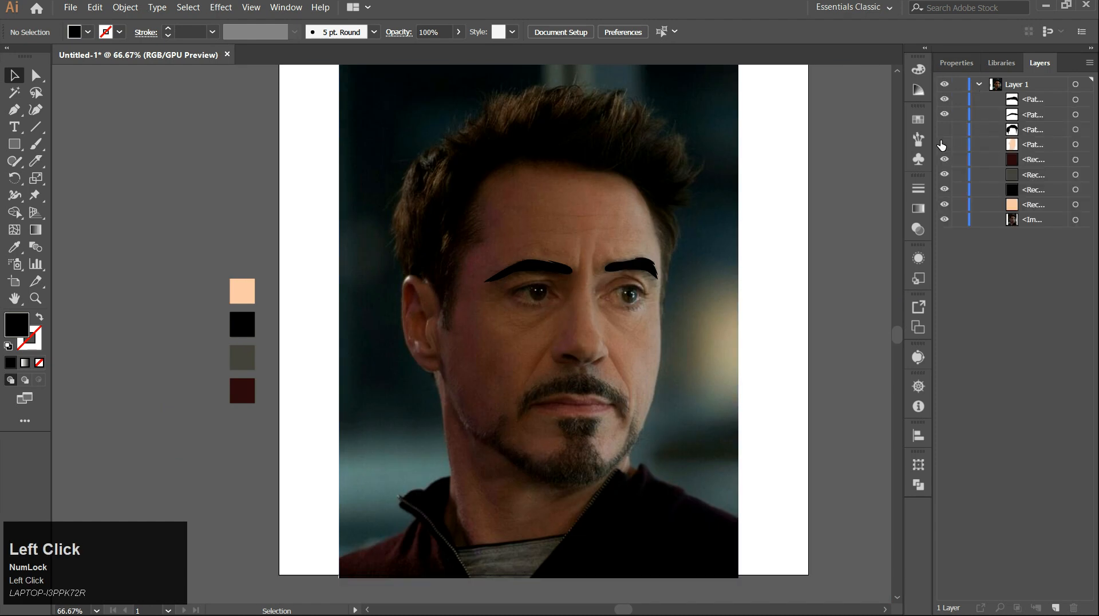
click(945, 135)
click(944, 148)
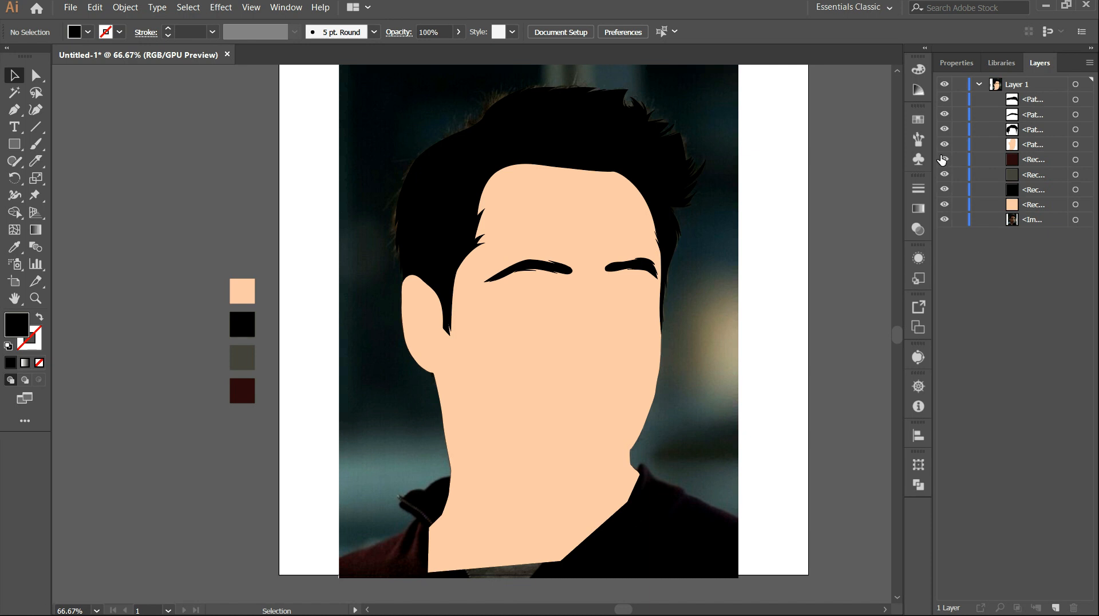
Hide the skin, hair and first eyebrow paths again and collapse the layer list.
click(946, 144)
click(945, 129)
click(944, 114)
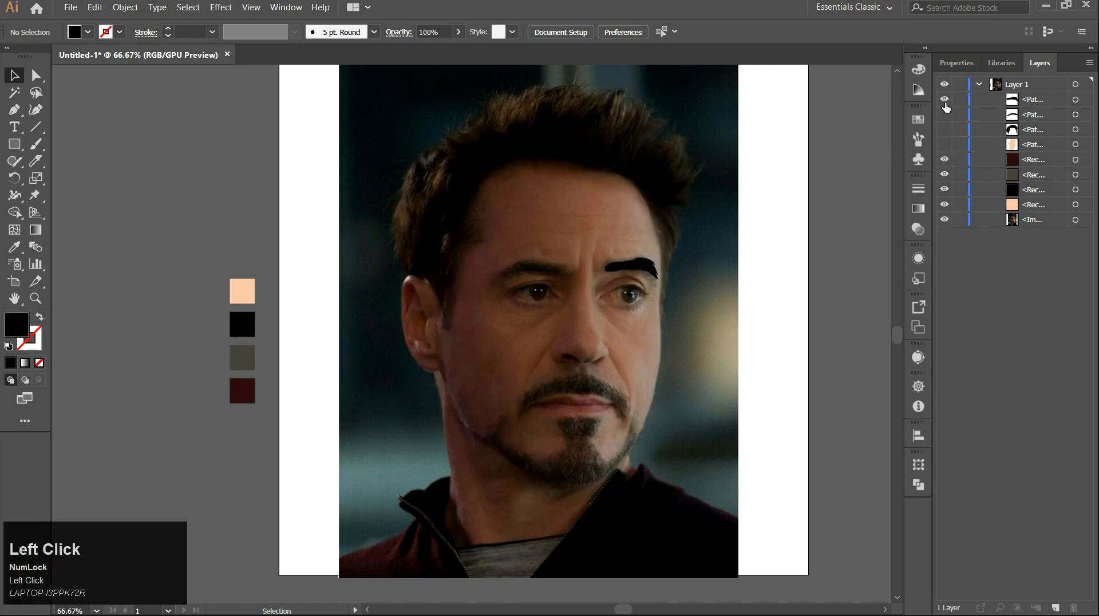
click(979, 84)
Start a mustache path at the mouth corner with the Pen tool, swapping fill and stroke.
scroll(562, 393, up, 3)
key(space)
drag(554, 373, 539, 261)
key(p)
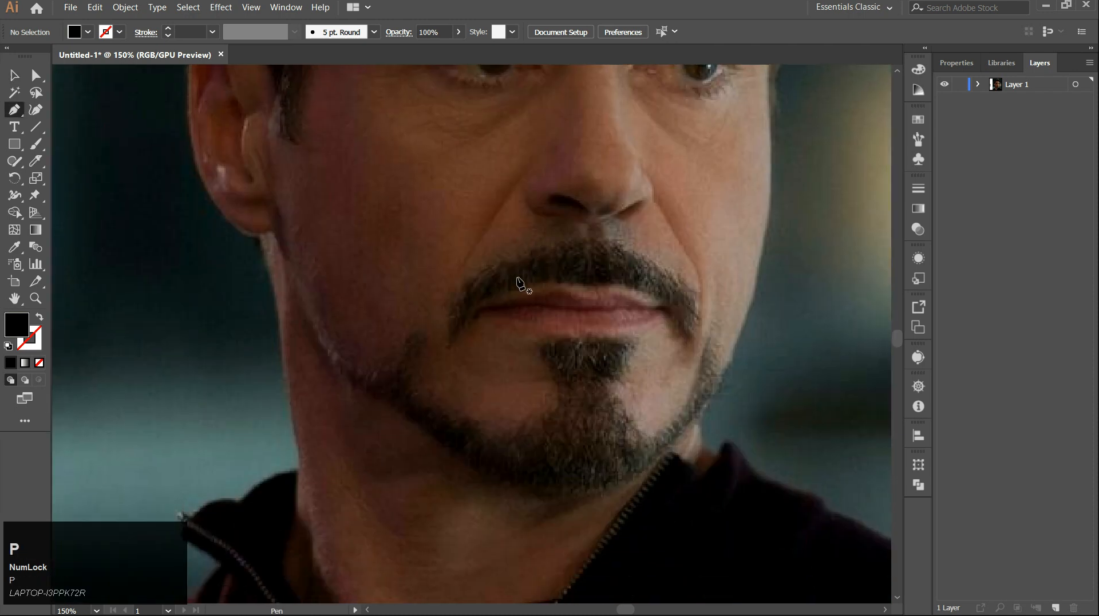
scroll(451, 350, up, 2)
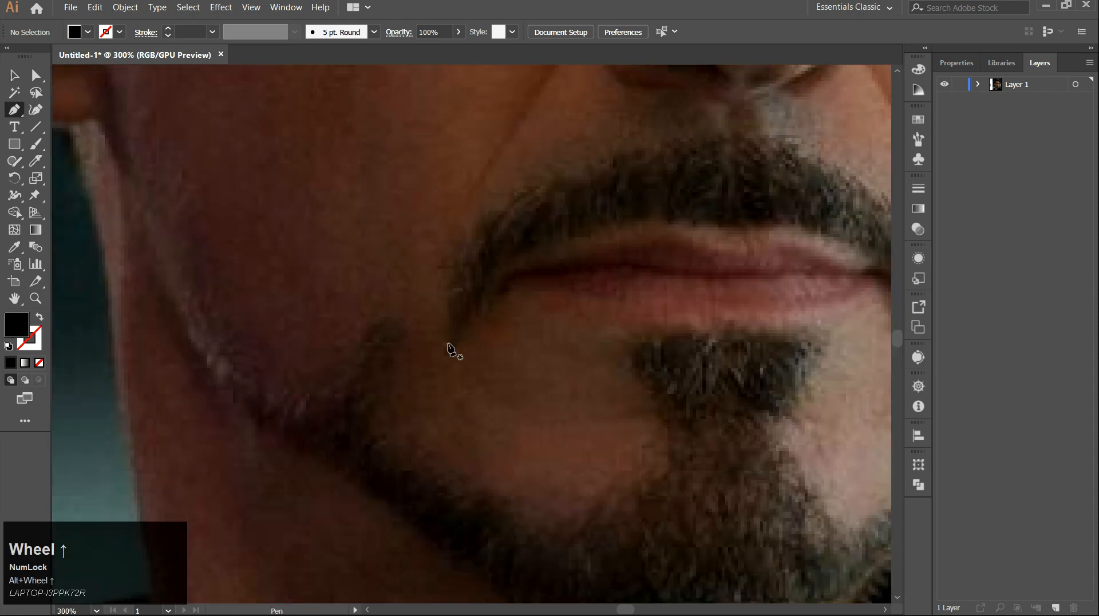
click(448, 342)
drag(456, 272, 465, 253)
mouse_move(525, 197)
mouse_down()
mouse_move(536, 191)
mouse_move(469, 257)
mouse_move(544, 188)
mouse_move(288, 278)
mouse_up()
click(548, 184)
click(39, 317)
scroll(571, 194, up, 2)
Trace the mustache outline over the upper lip and down both sides, closing the path.
click(375, 272)
drag(422, 240, 464, 227)
drag(378, 275, 470, 274)
drag(510, 267, 532, 279)
drag(578, 342, 397, 206)
click(436, 220)
drag(534, 229, 547, 248)
drag(530, 358, 456, 292)
click(515, 450)
drag(412, 274, 553, 381)
drag(442, 307, 530, 366)
drag(363, 359, 321, 336)
key(ctrl+z)
drag(520, 362, 503, 367)
drag(367, 359, 626, 326)
drag(464, 342, 558, 265)
click(398, 357)
click(557, 265)
drag(440, 317, 391, 336)
drag(326, 425, 351, 339)
click(314, 453)
click(351, 338)
drag(309, 415, 307, 437)
Start the beard path at the left jaw and trace the goatee's inner curves below the lip.
scroll(401, 315, down, 4)
scroll(320, 399, up, 3)
click(195, 295)
drag(270, 301, 351, 233)
click(281, 303)
click(391, 197)
key(ctrl+z)
click(362, 220)
click(350, 245)
drag(392, 197, 407, 190)
click(412, 189)
click(383, 253)
click(397, 229)
drag(373, 312, 373, 334)
mouse_move(456, 413)
mouse_down()
mouse_move(396, 360)
mouse_move(471, 397)
mouse_up()
drag(640, 383, 492, 375)
drag(493, 376, 544, 321)
click(496, 375)
alt+click(536, 346)
drag(551, 283, 547, 254)
drag(547, 252, 585, 368)
drag(558, 334, 515, 269)
click(517, 299)
click(537, 309)
click(511, 266)
drag(647, 273, 505, 282)
drag(506, 280, 551, 277)
drag(659, 275, 694, 260)
click(682, 268)
Continue the beard path around the chin and along the jawline, closing it at the start point.
drag(640, 312, 614, 367)
click(657, 298)
drag(625, 449, 564, 412)
click(582, 382)
click(561, 363)
drag(565, 413, 610, 443)
drag(649, 371, 588, 406)
click(592, 396)
click(582, 420)
drag(651, 243, 581, 380)
click(599, 333)
click(590, 373)
click(604, 347)
drag(605, 440, 540, 457)
drag(577, 426, 649, 248)
click(655, 239)
drag(608, 345, 585, 384)
drag(585, 384, 694, 197)
drag(556, 345, 510, 390)
drag(511, 390, 726, 363)
drag(368, 370, 300, 341)
drag(300, 341, 538, 545)
drag(355, 411, 297, 370)
drag(297, 369, 440, 473)
drag(341, 407, 328, 387)
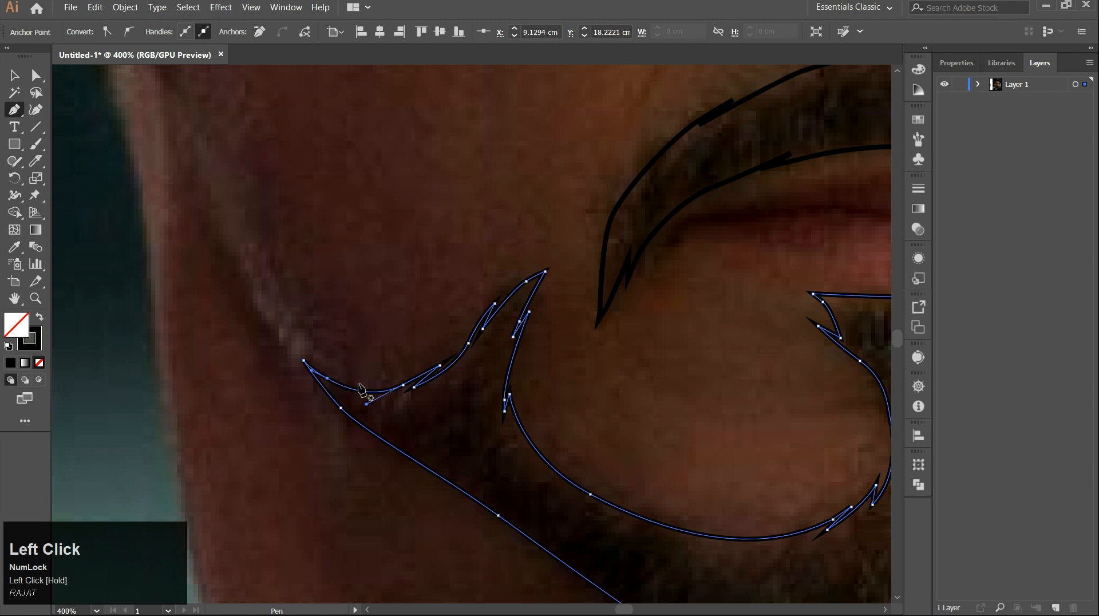
drag(359, 387, 360, 387)
Fill the beard path with the black swatch colour using the Eyedropper.
alt+scroll(360, 387, down, 4)
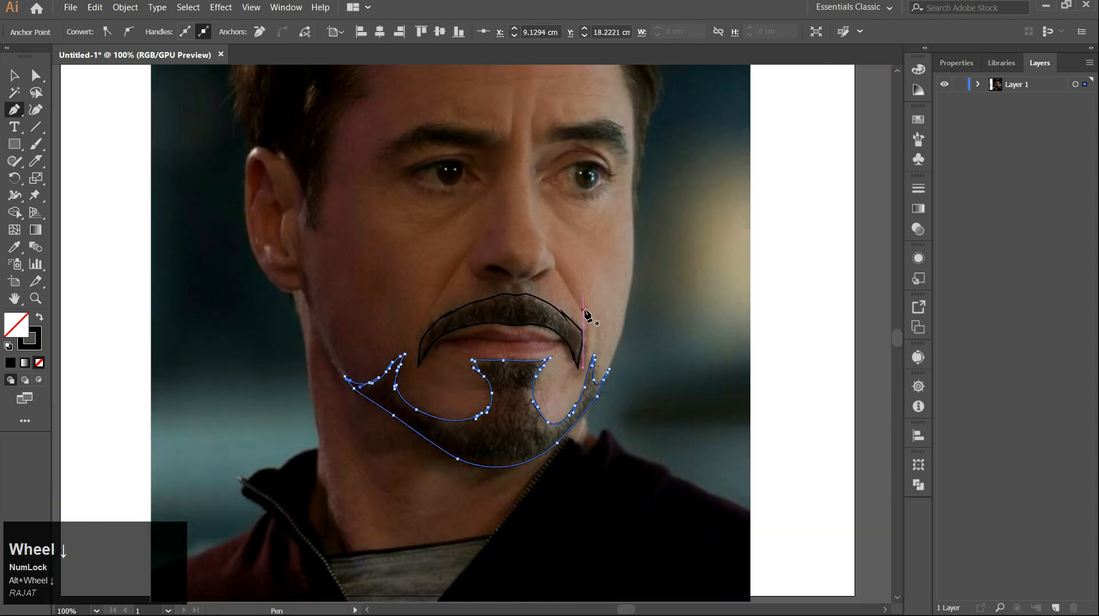
key(i)
drag(254, 292, 493, 318)
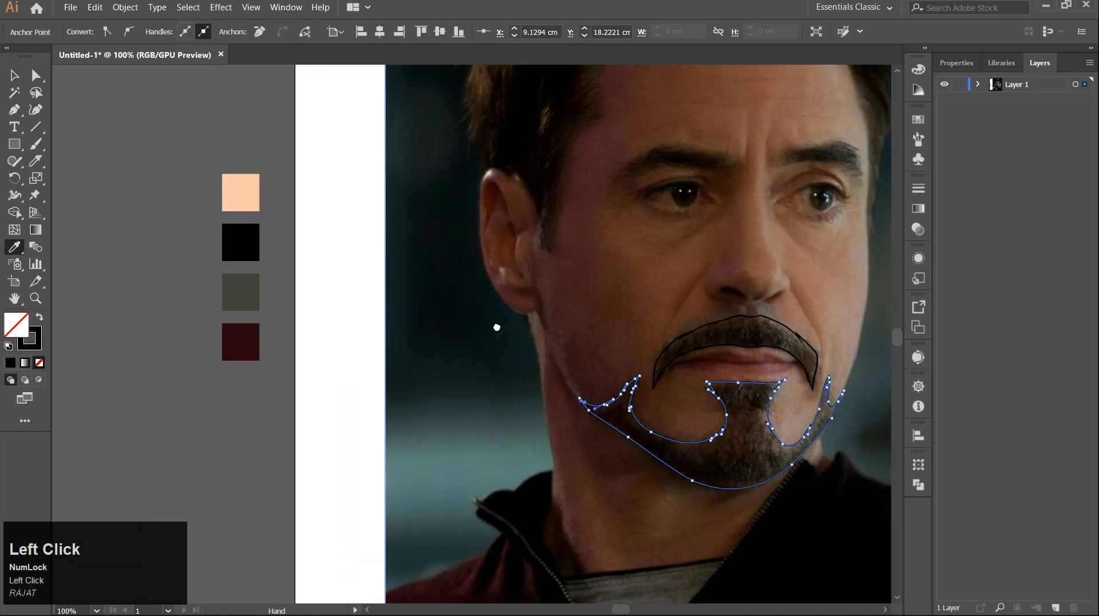
click(241, 242)
key(v)
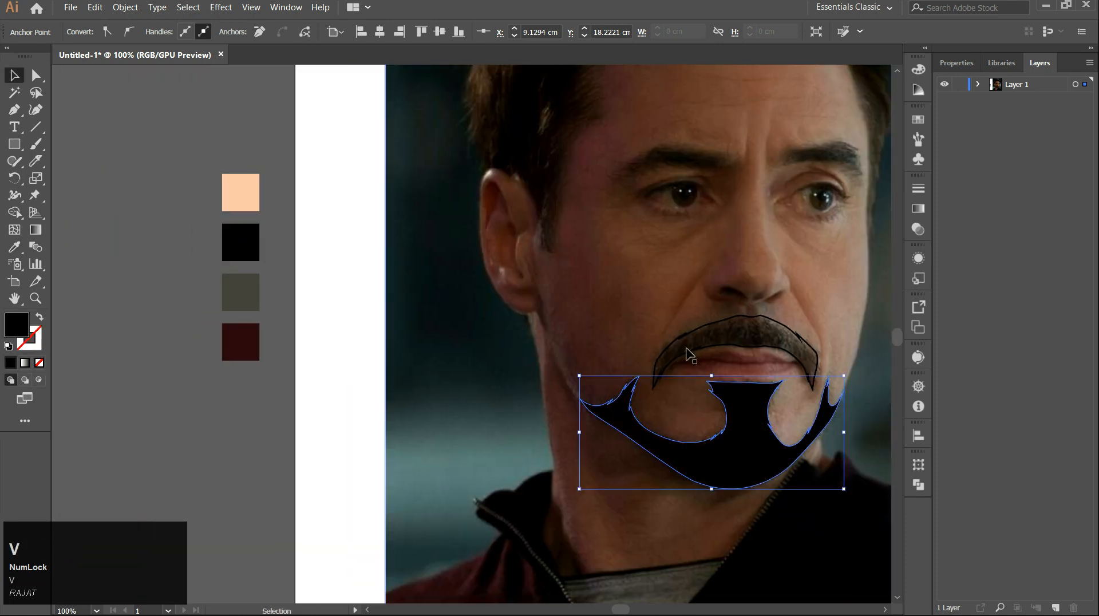
Select the mustache path, fill it with the black swatch colour, and deselect.
click(698, 350)
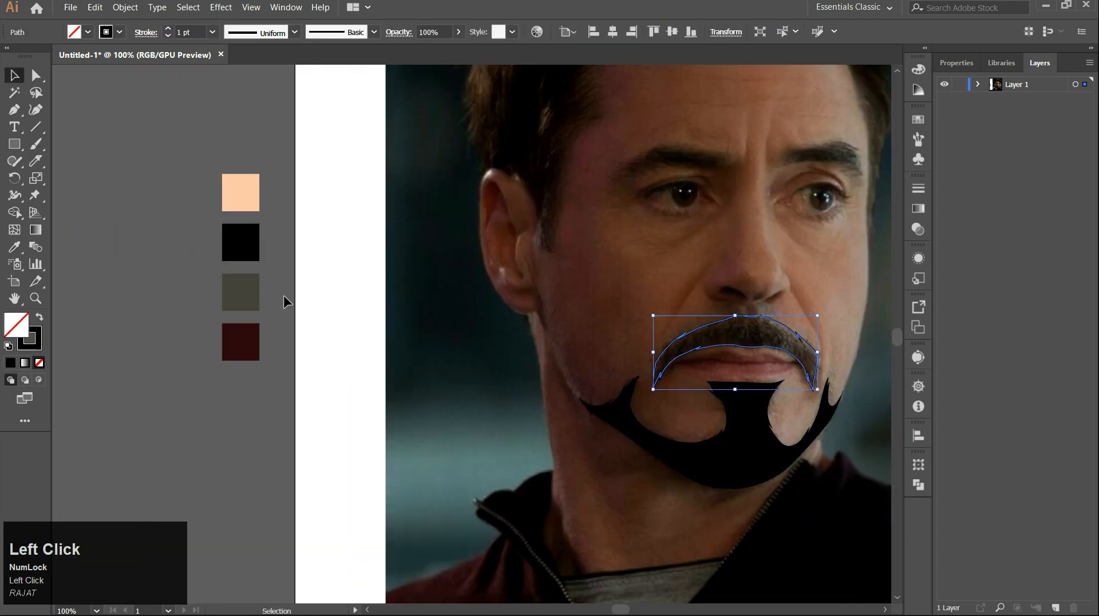
key(i)
click(241, 250)
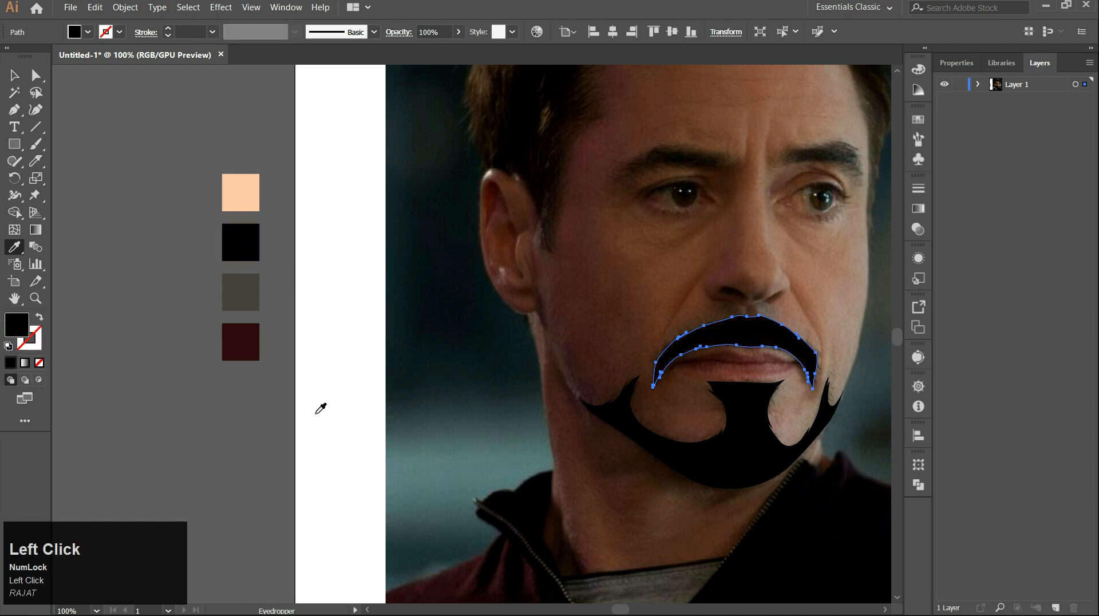
key(v)
click(308, 378)
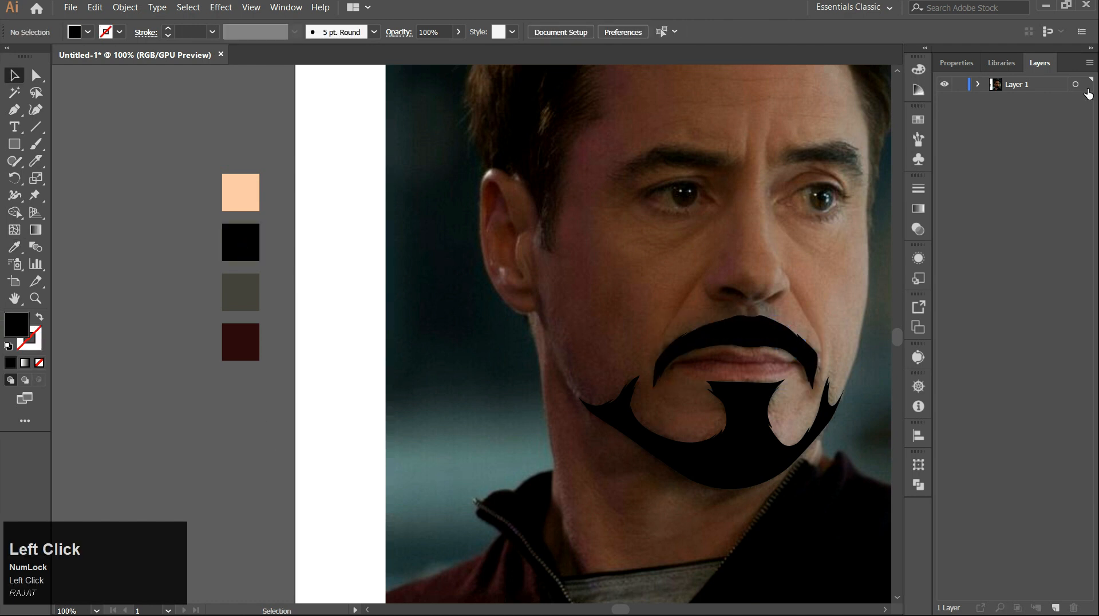
Reveal all the hidden traced paths to preview the flat portrait.
alt+scroll(225, 349, down, 2)
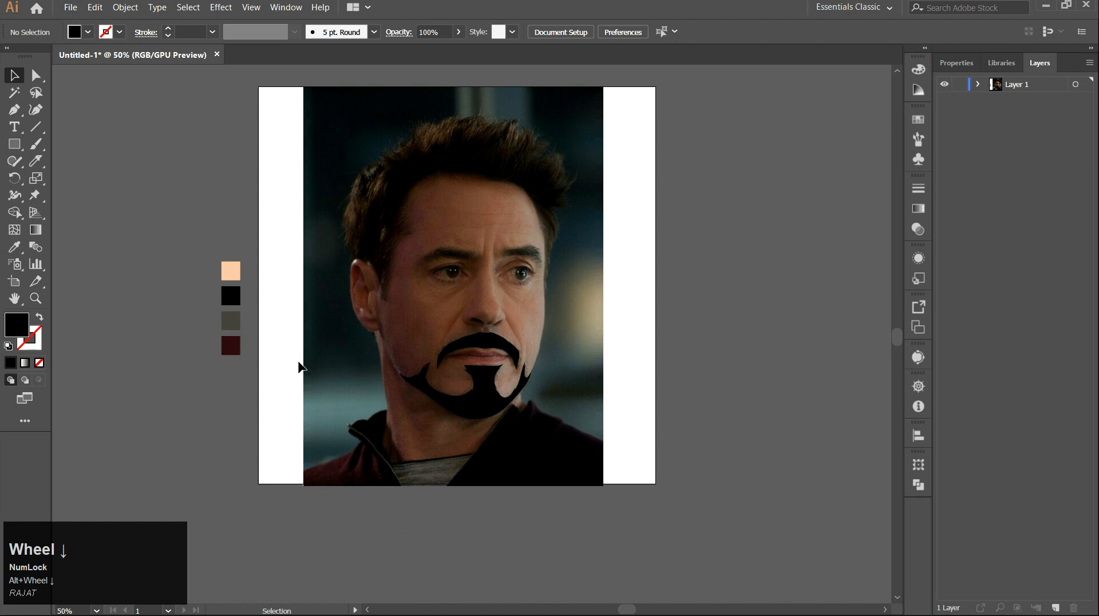
alt+scroll(385, 458, up, 1)
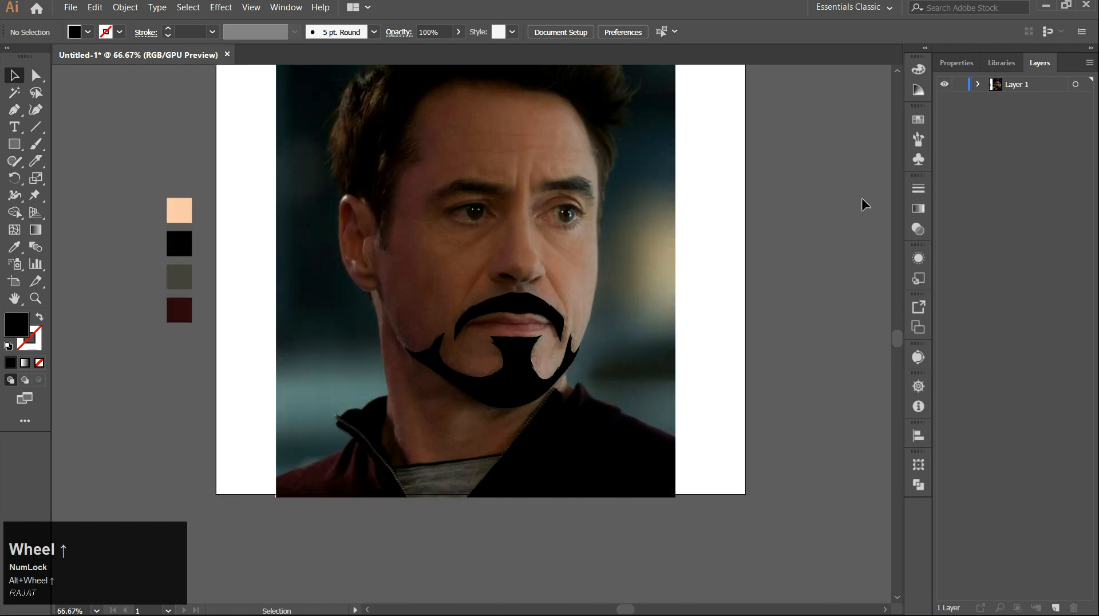
click(977, 85)
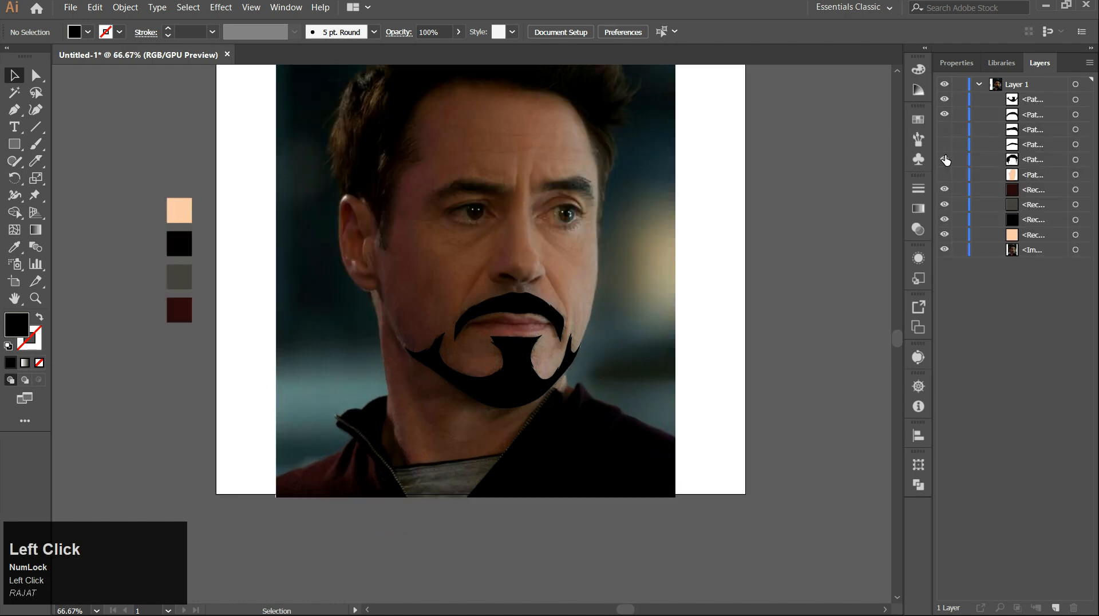
drag(945, 160, 946, 150)
click(946, 176)
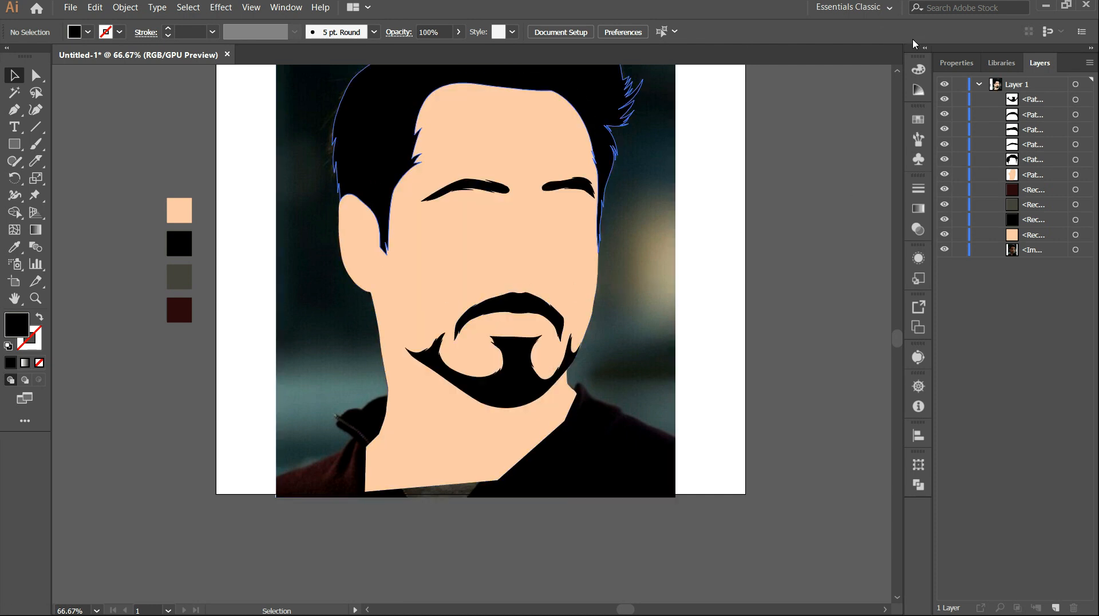
Hide all the traced paths again to show the photo underneath.
alt+scroll(538, 316, down, 1)
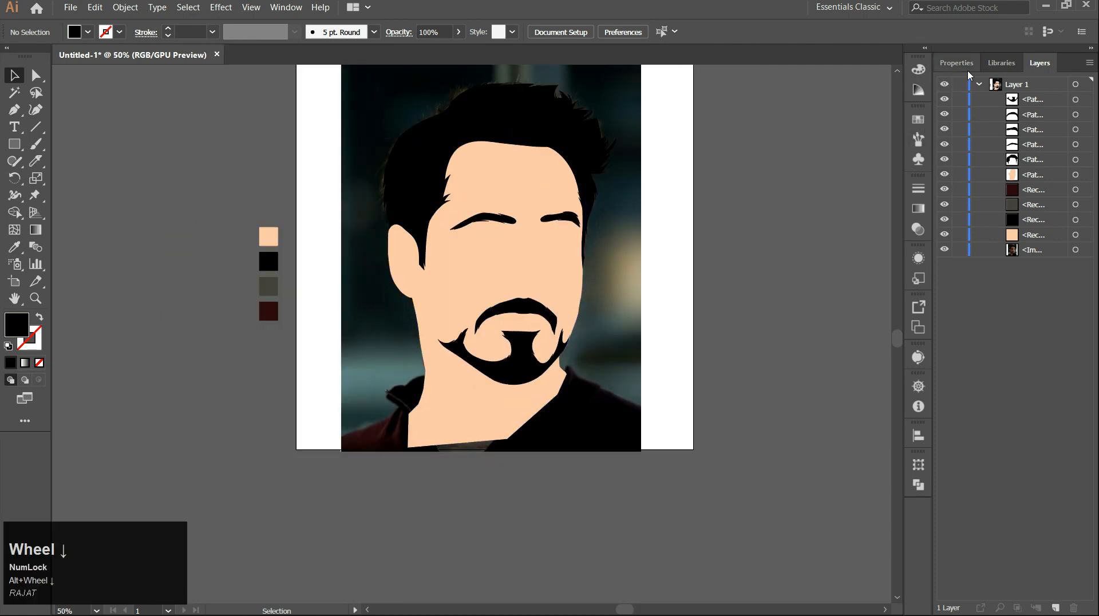
click(979, 85)
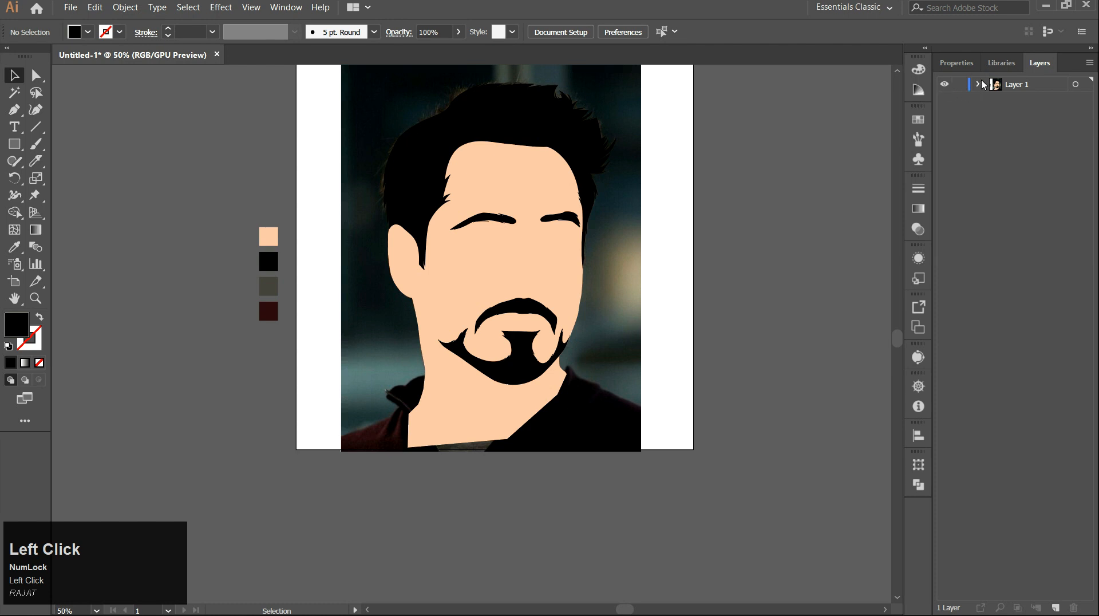
click(980, 85)
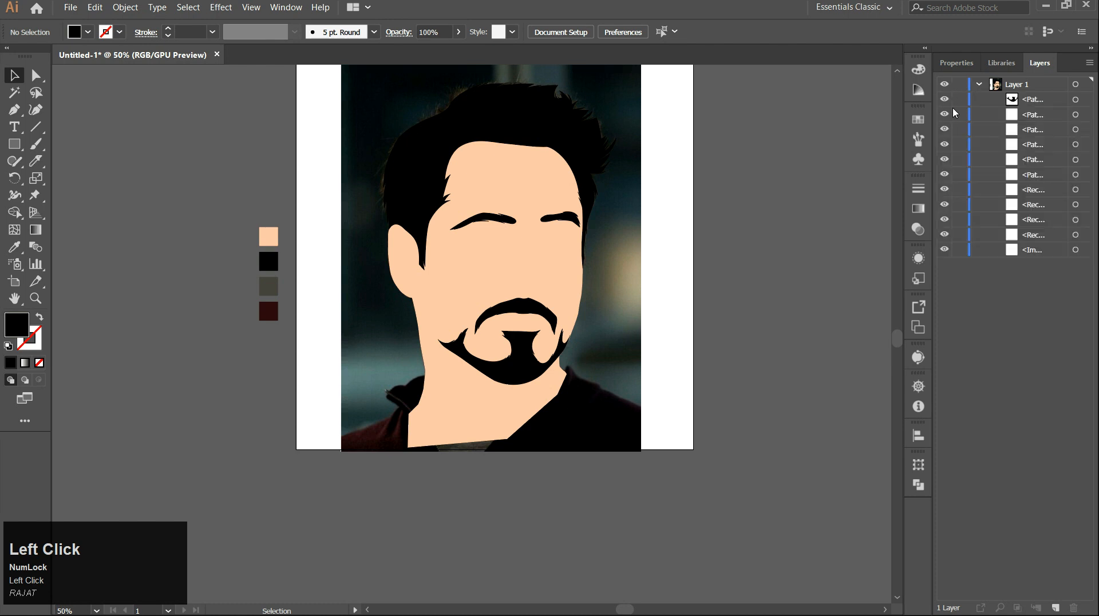
click(942, 174)
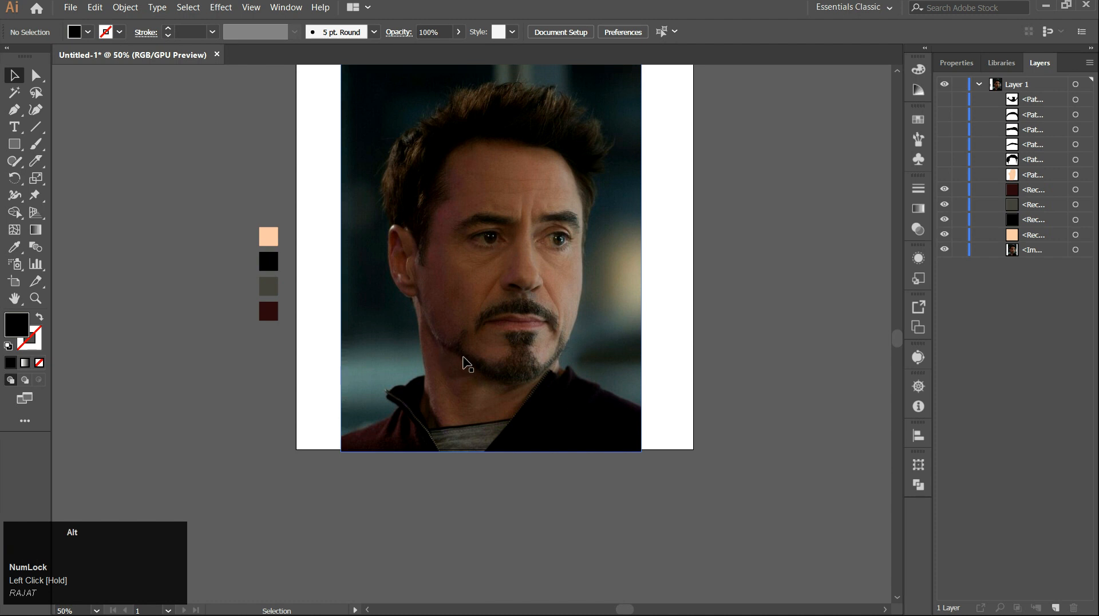
Trace a closed shadow shape along the jawline beneath the beard with the Pen tool, with no fill.
scroll(468, 365, up, 2)
drag(466, 363, 435, 312)
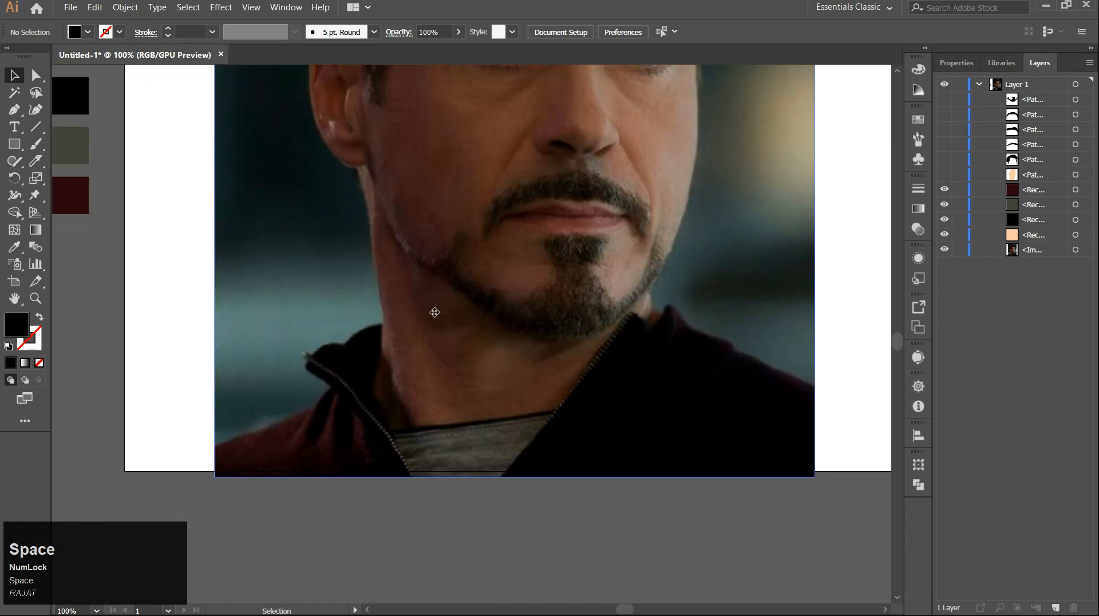
key(p)
drag(407, 265, 416, 302)
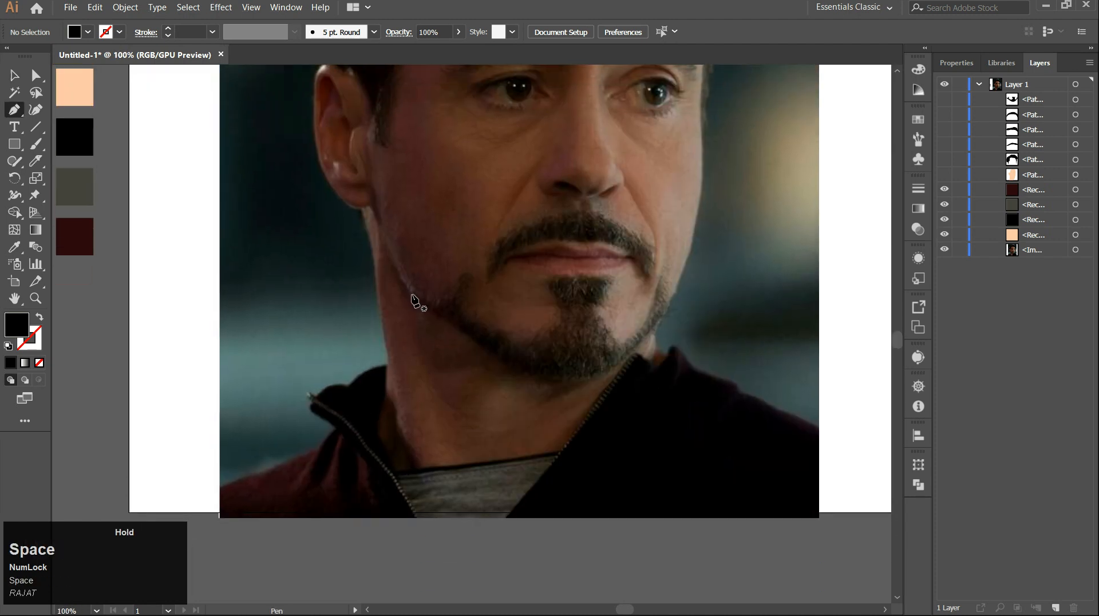
scroll(410, 296, up, 1)
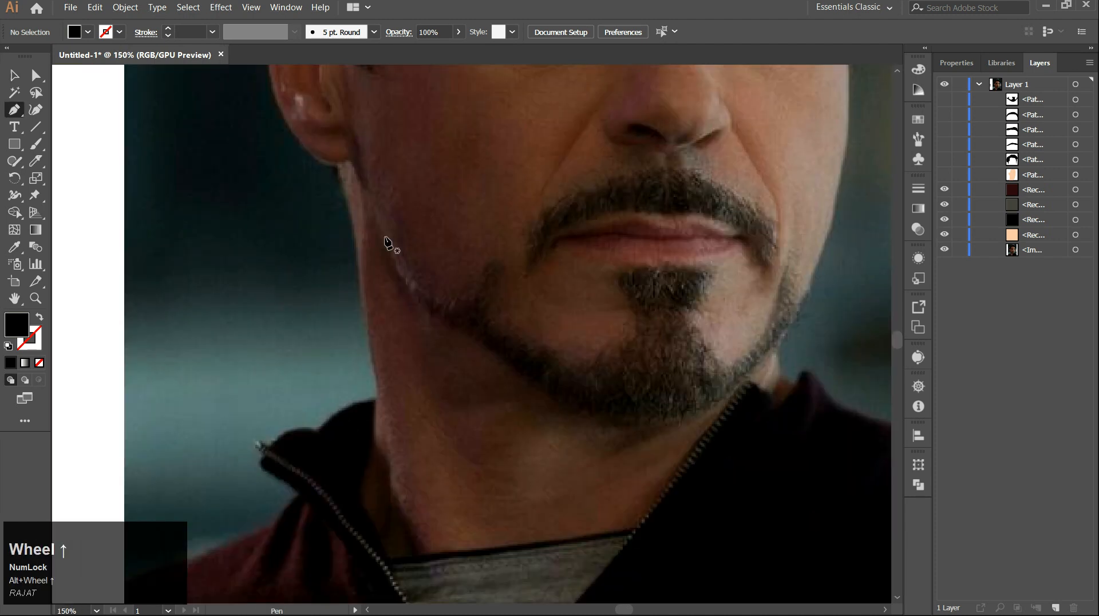
click(367, 195)
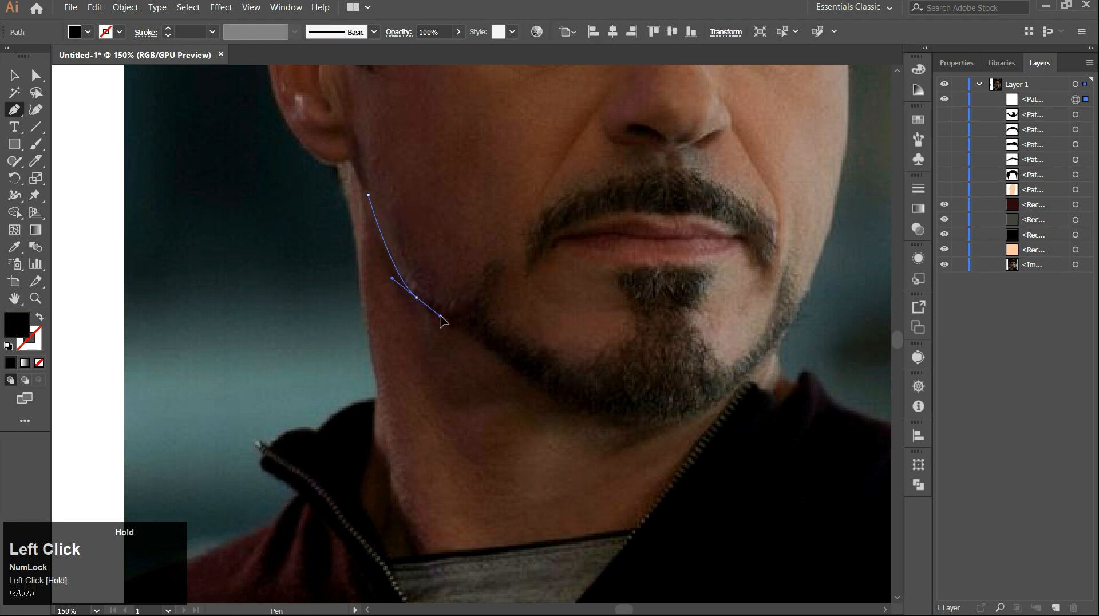
click(40, 316)
mouse_move(441, 316)
mouse_down()
mouse_move(377, 264)
mouse_move(473, 323)
mouse_up()
drag(616, 338, 544, 353)
mouse_move(555, 368)
mouse_down()
mouse_move(625, 336)
mouse_move(593, 347)
mouse_move(630, 301)
mouse_up()
click(646, 298)
scroll(630, 301, up, 2)
drag(630, 274, 607, 299)
click(299, 456)
drag(447, 383, 434, 366)
click(408, 392)
click(340, 424)
drag(349, 369, 453, 368)
drag(262, 271, 345, 297)
alt+click(390, 355)
drag(501, 402, 560, 413)
drag(349, 266, 295, 240)
drag(288, 200, 477, 383)
drag(380, 183, 337, 236)
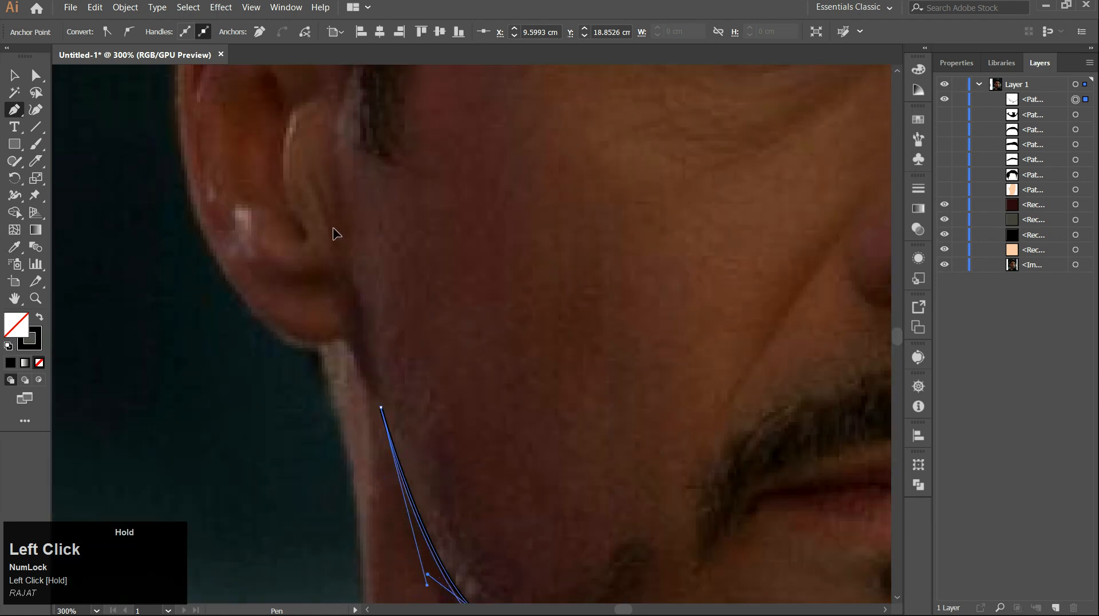
scroll(422, 272, down, 2)
drag(467, 327, 429, 290)
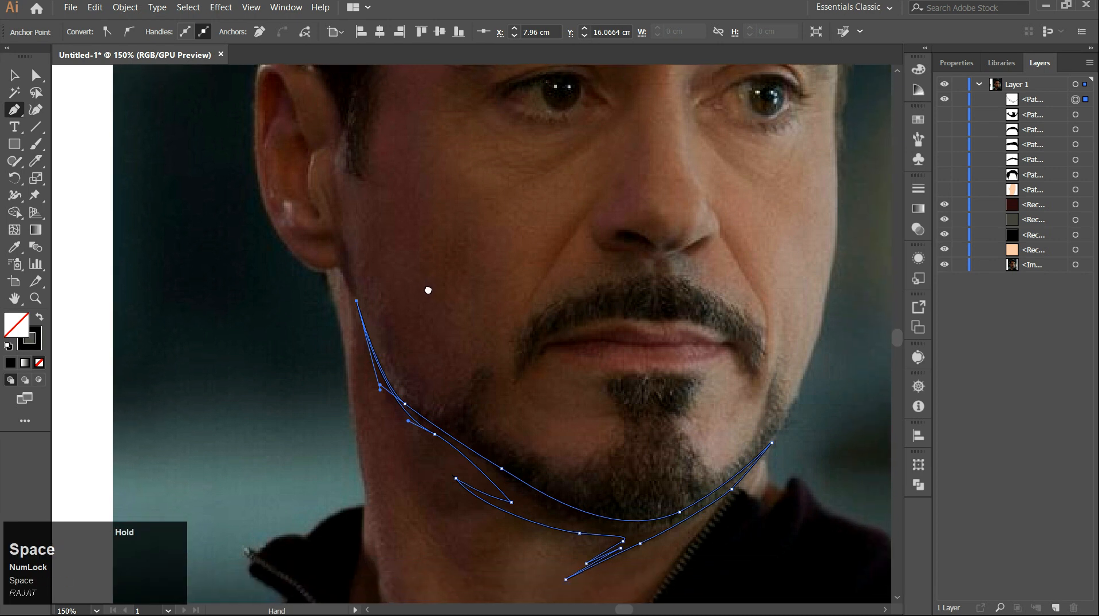
scroll(405, 398, up, 3)
scroll(408, 399, down, 3)
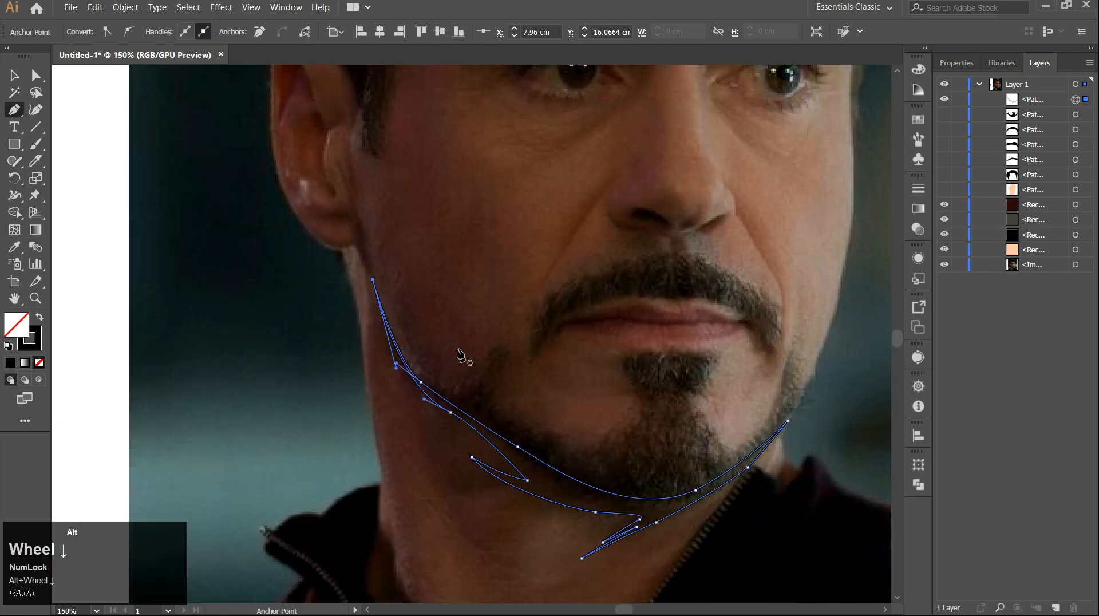
drag(459, 356, 420, 365)
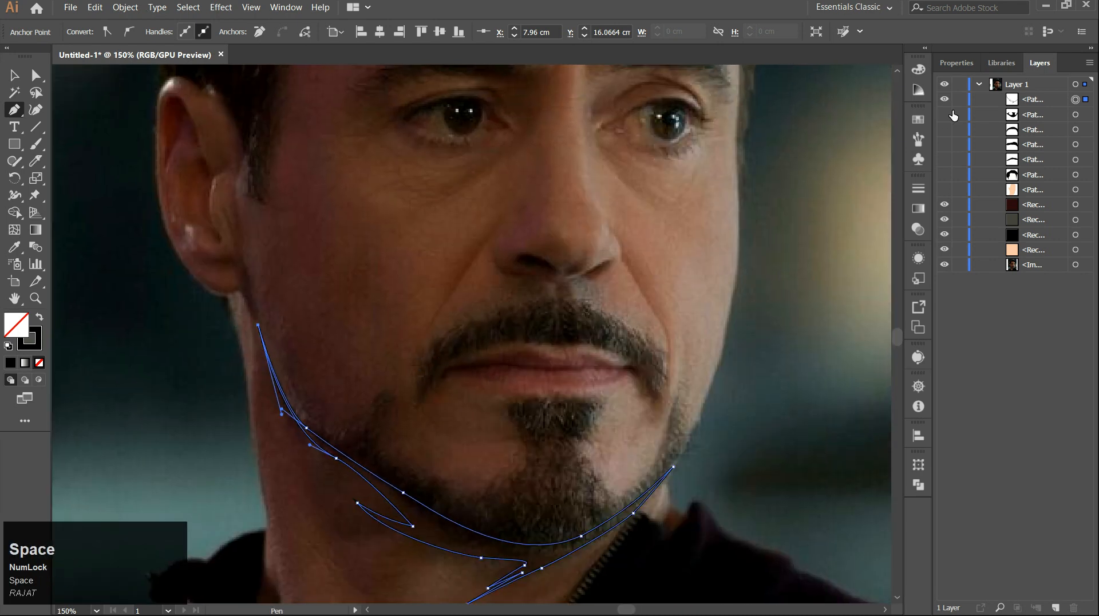
Reveal the hidden hair, beard, mustache and skin paths over the photo.
click(944, 115)
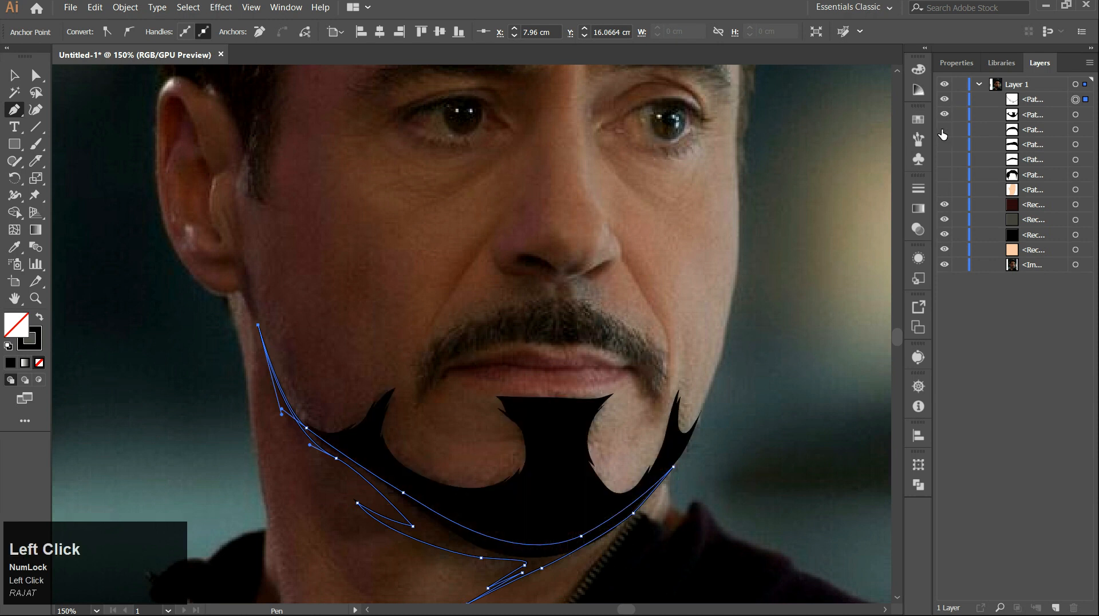
click(945, 130)
click(944, 174)
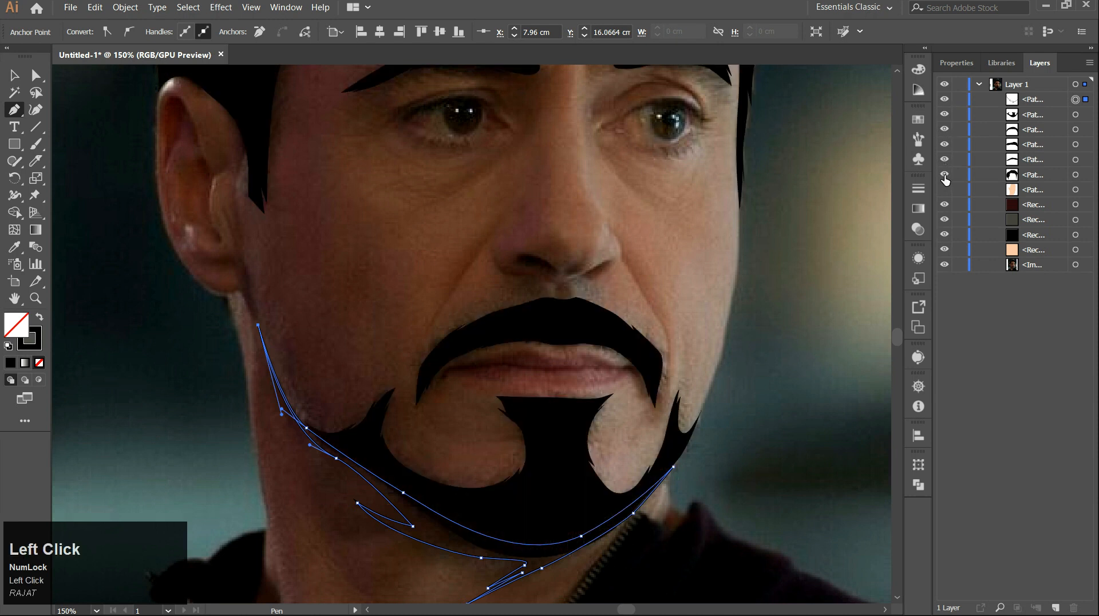
click(944, 190)
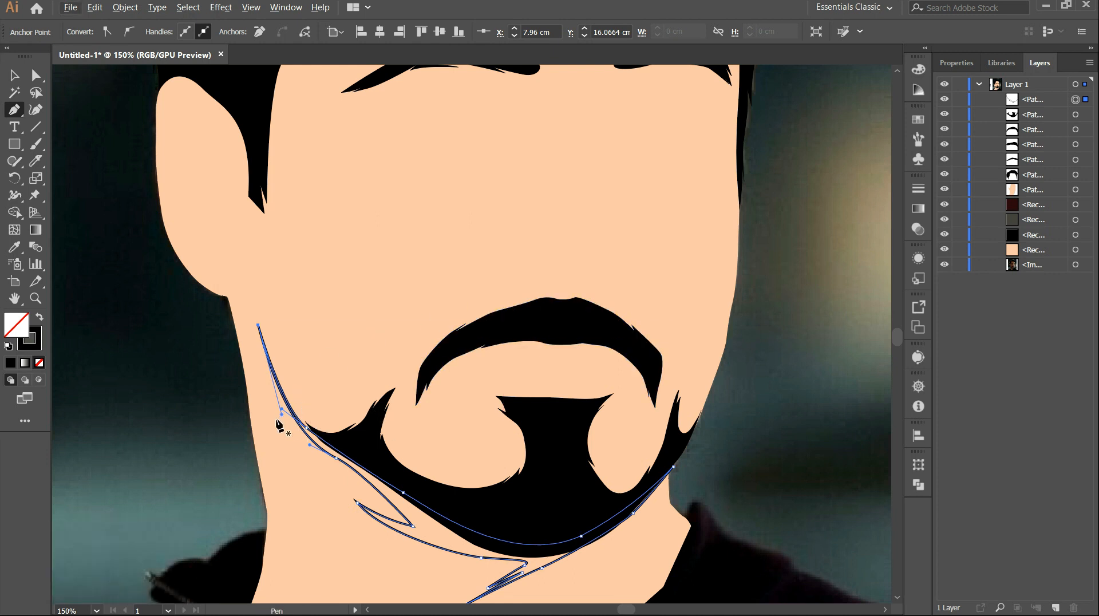
Nudge the shadow path's anchor where it meets the beard on the left jaw.
scroll(286, 435, up, 1)
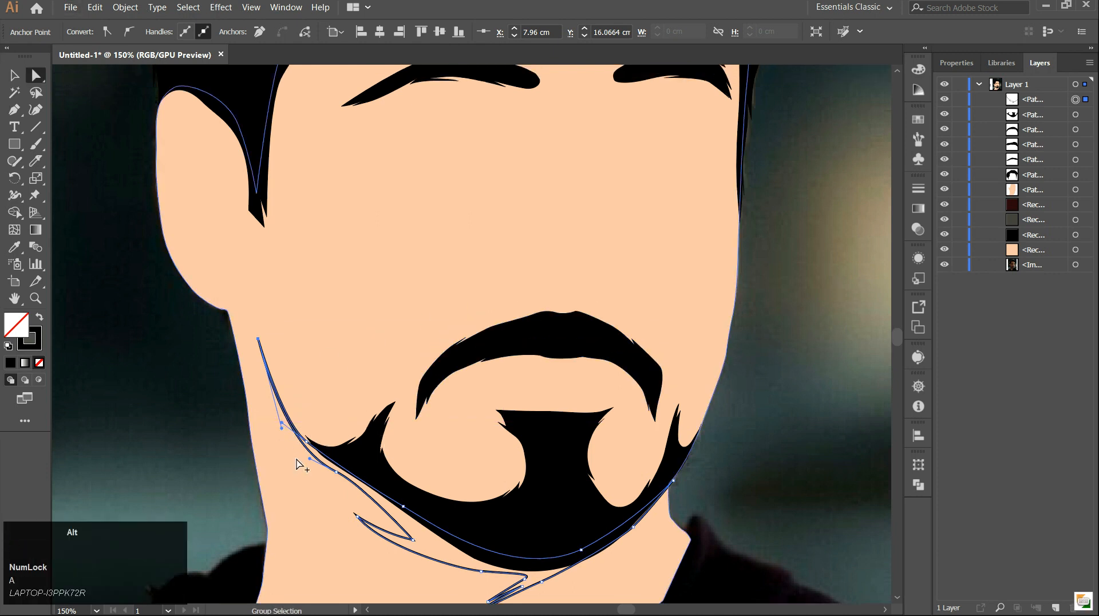
scroll(295, 455, up, 3)
click(318, 428)
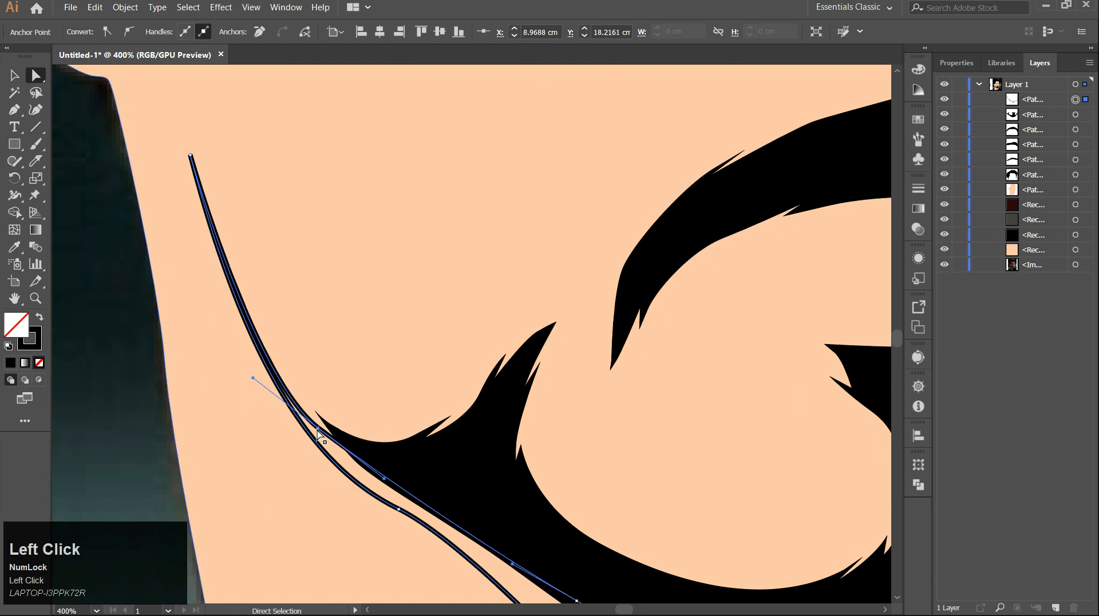
drag(318, 429, 320, 422)
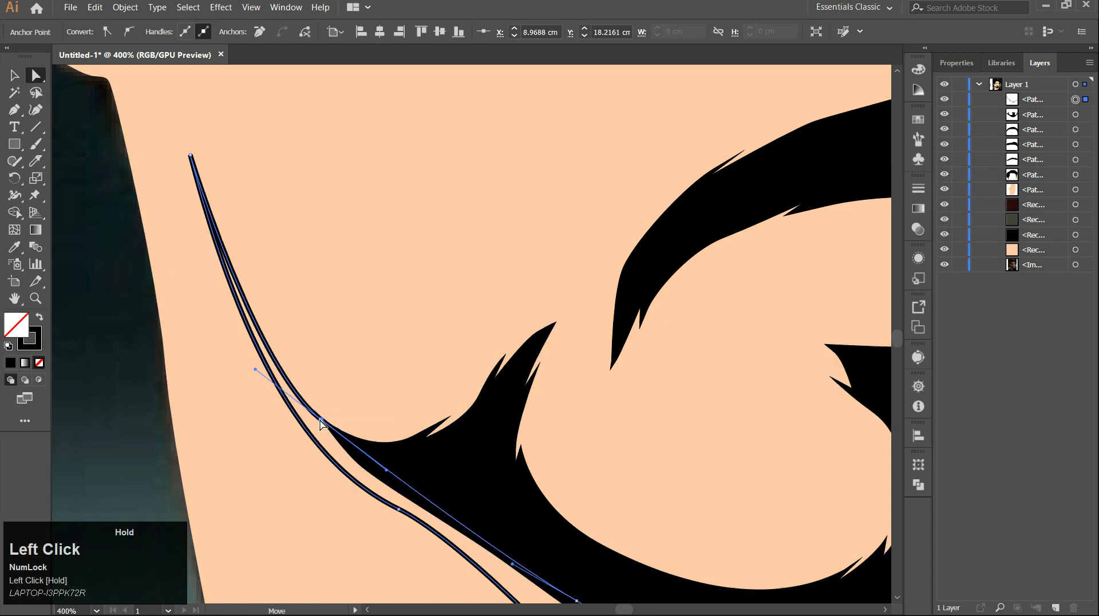
Move the shadow path down the layer stack so it sits beneath the beard and hair paths.
scroll(303, 410, down, 4)
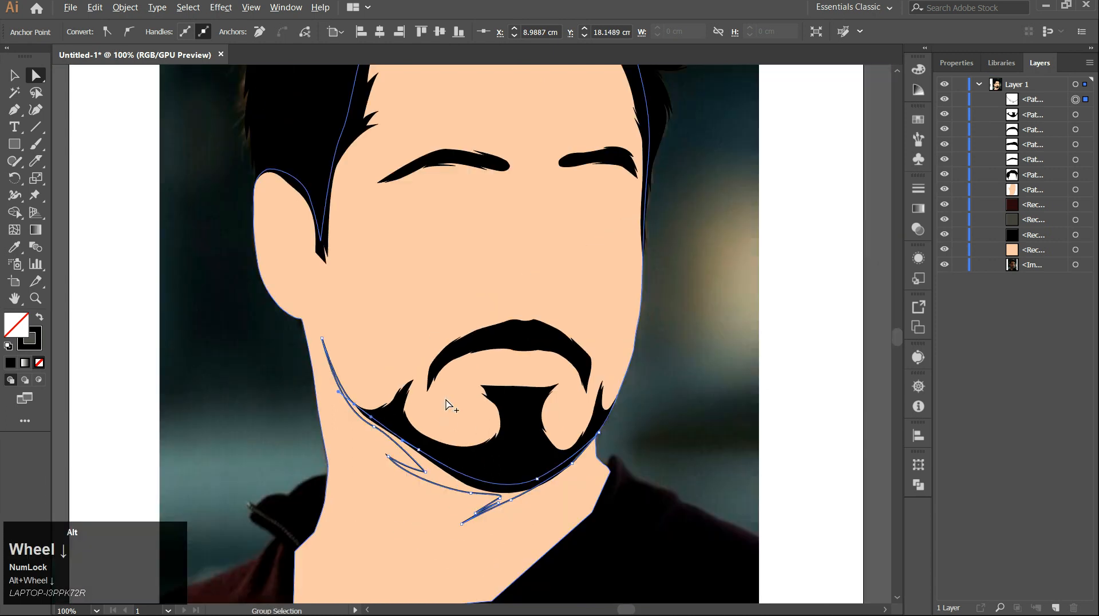
drag(1031, 99, 1035, 186)
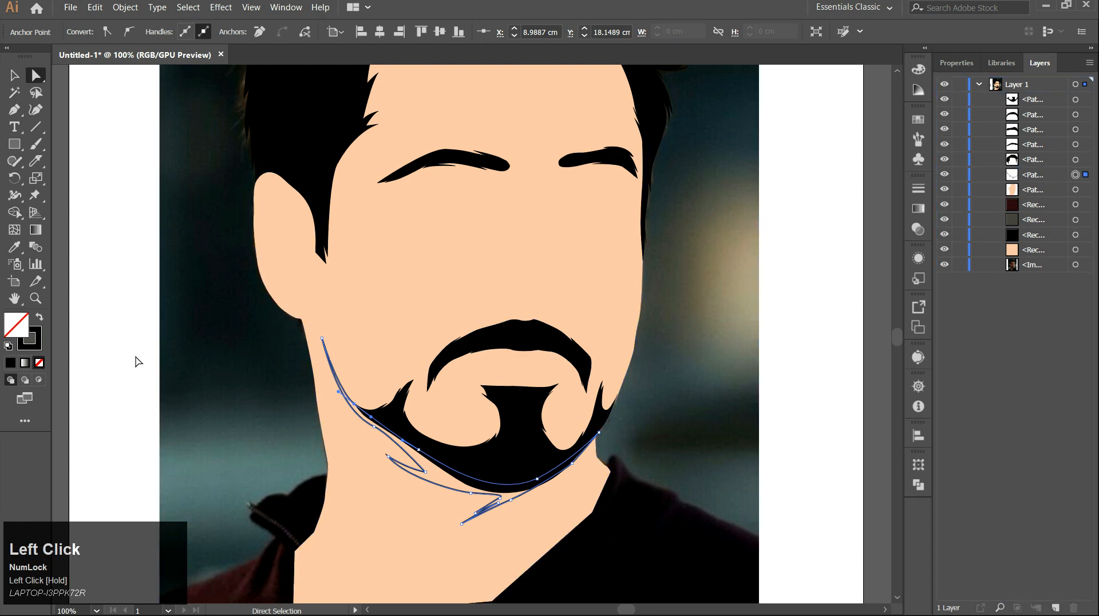
Fill the shadow path with the skin colour darkened to dba486, then deselect.
key(i)
click(469, 262)
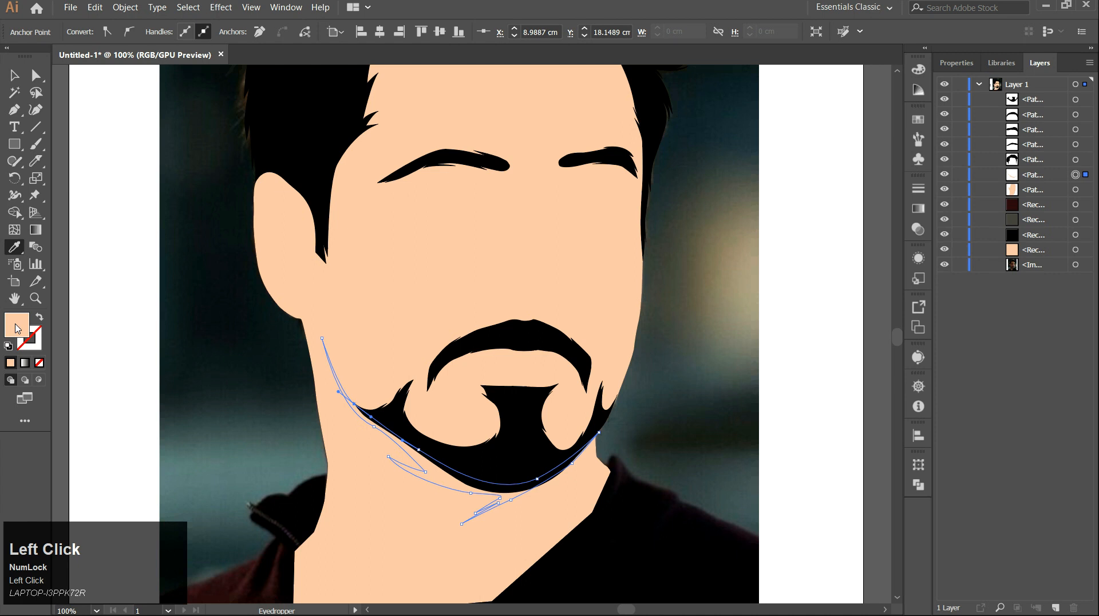
double_click(17, 329)
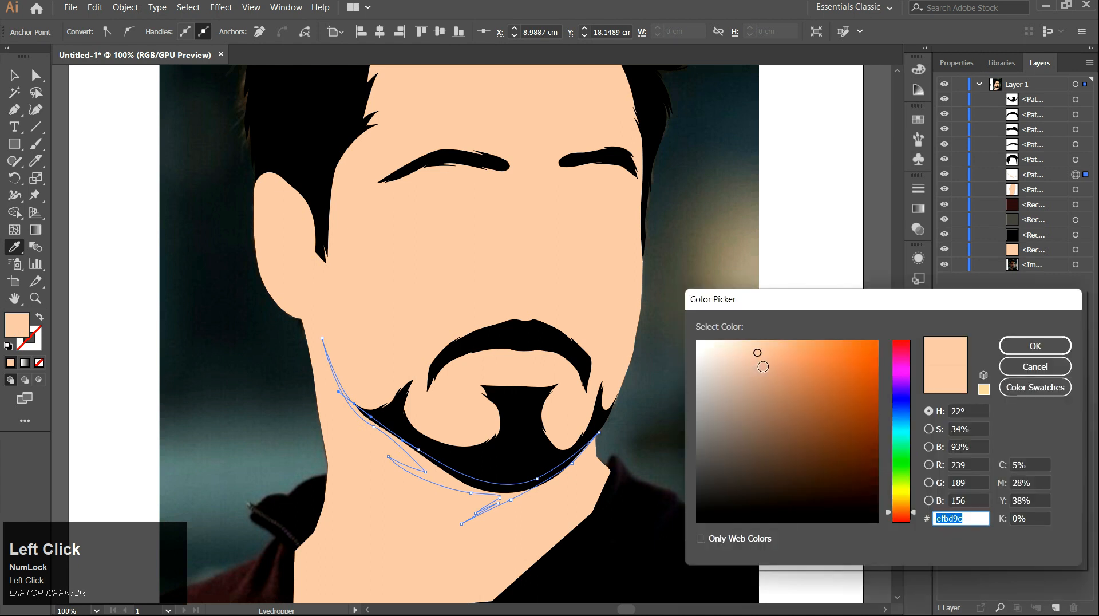
click(767, 365)
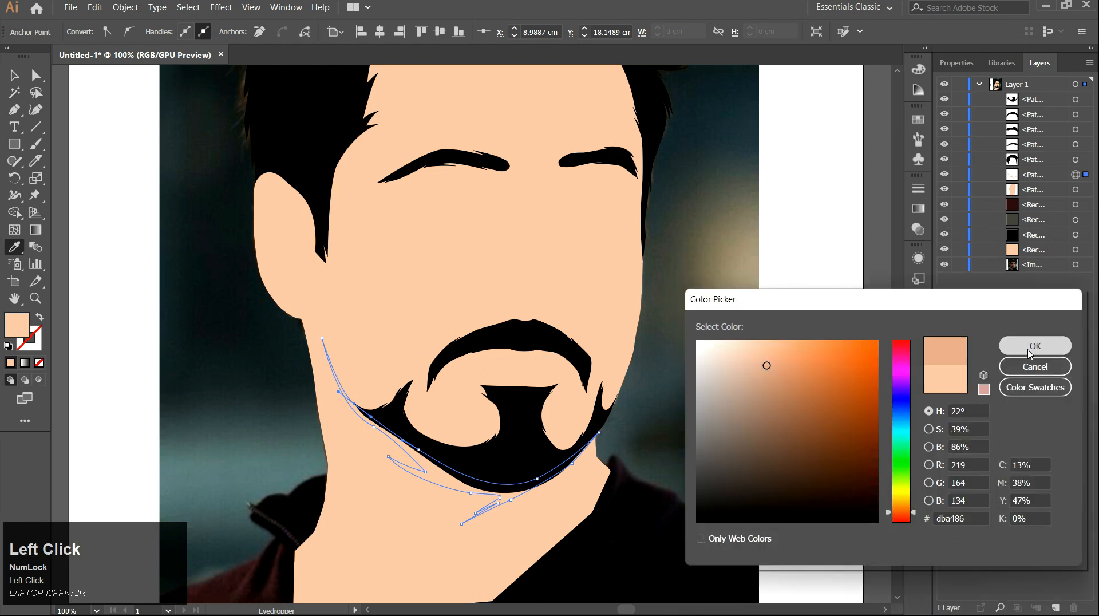
click(1035, 346)
click(15, 75)
click(127, 179)
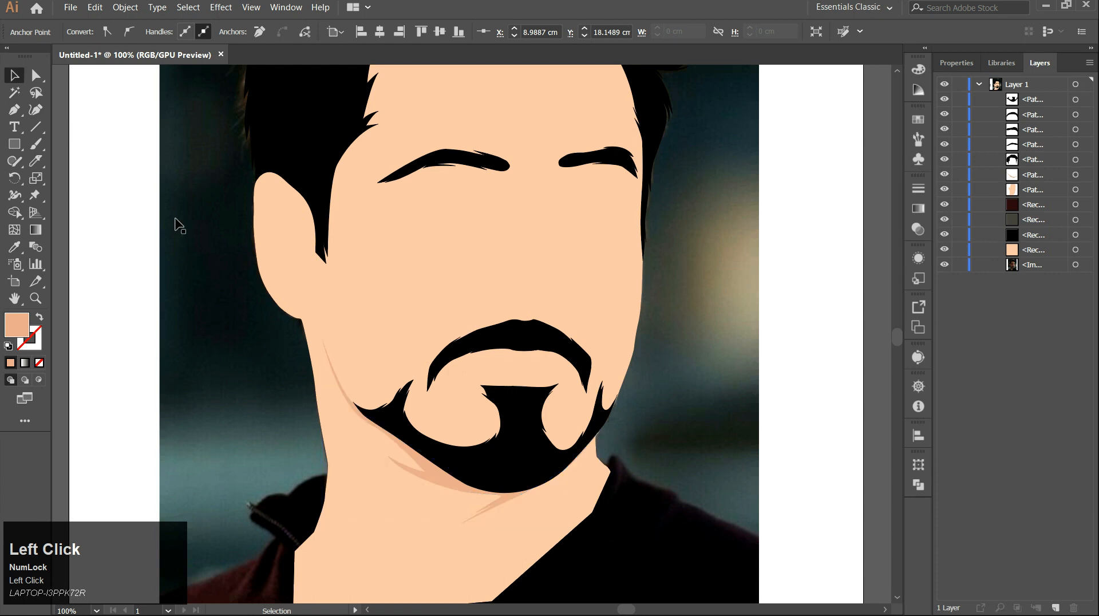
Hide all the traced paths to show the photo underneath.
scroll(294, 404, down, 2)
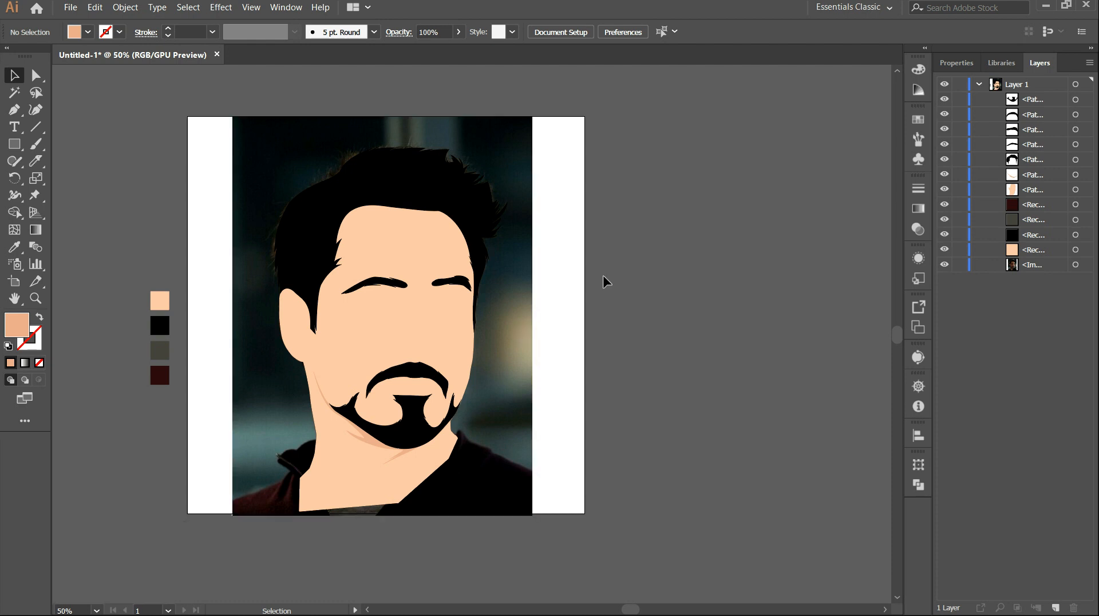
drag(952, 102, 939, 148)
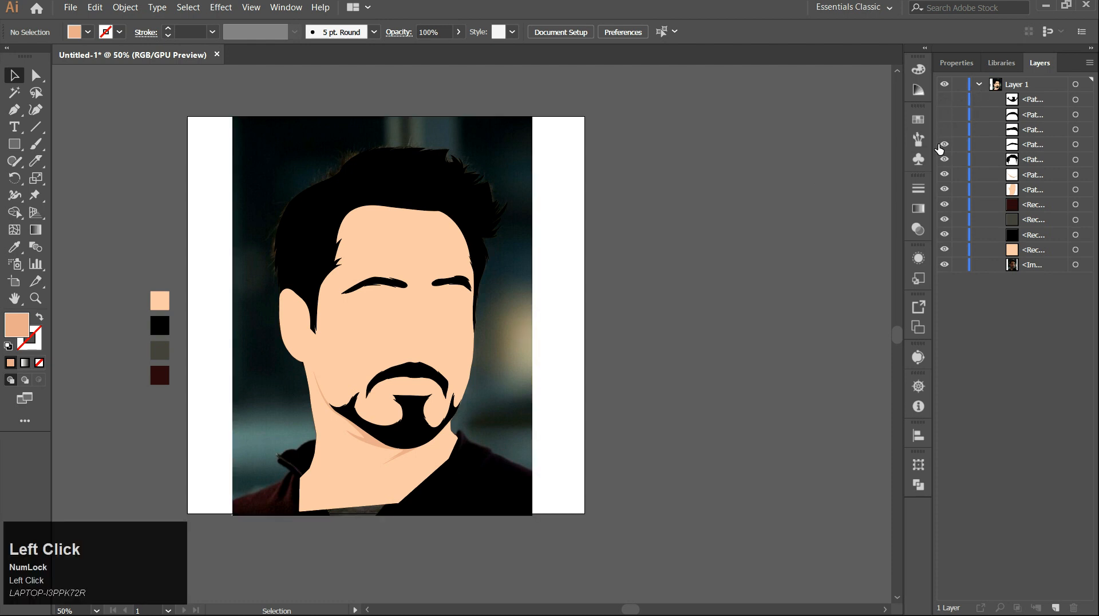
Trace the left jacket collar and shoulder with the Pen tool, undoing one misplaced anchor.
scroll(331, 436, up, 2)
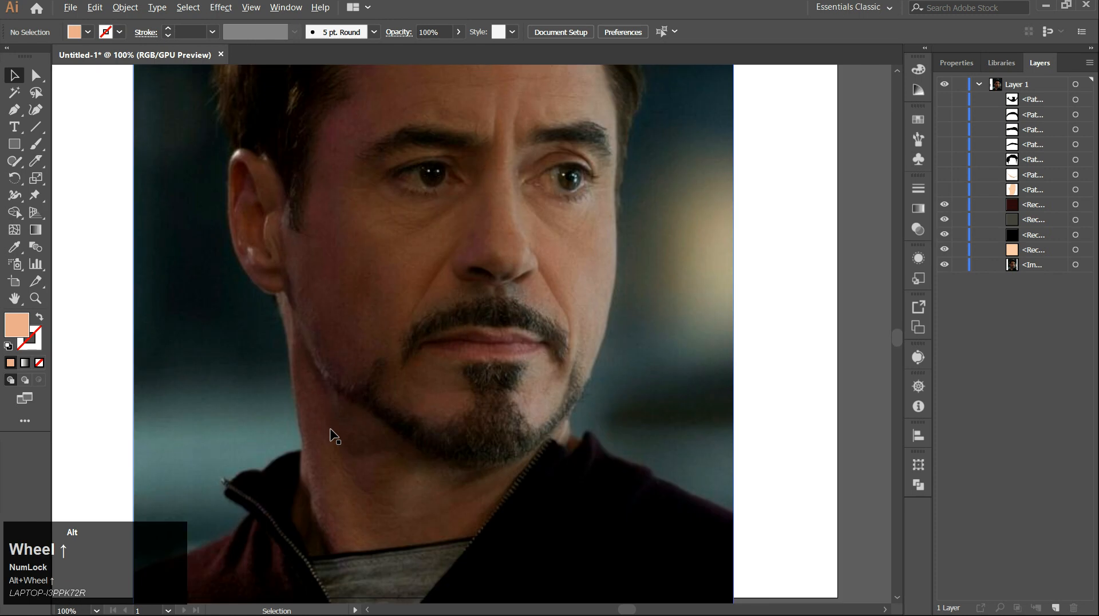
drag(344, 365, 355, 321)
key(p)
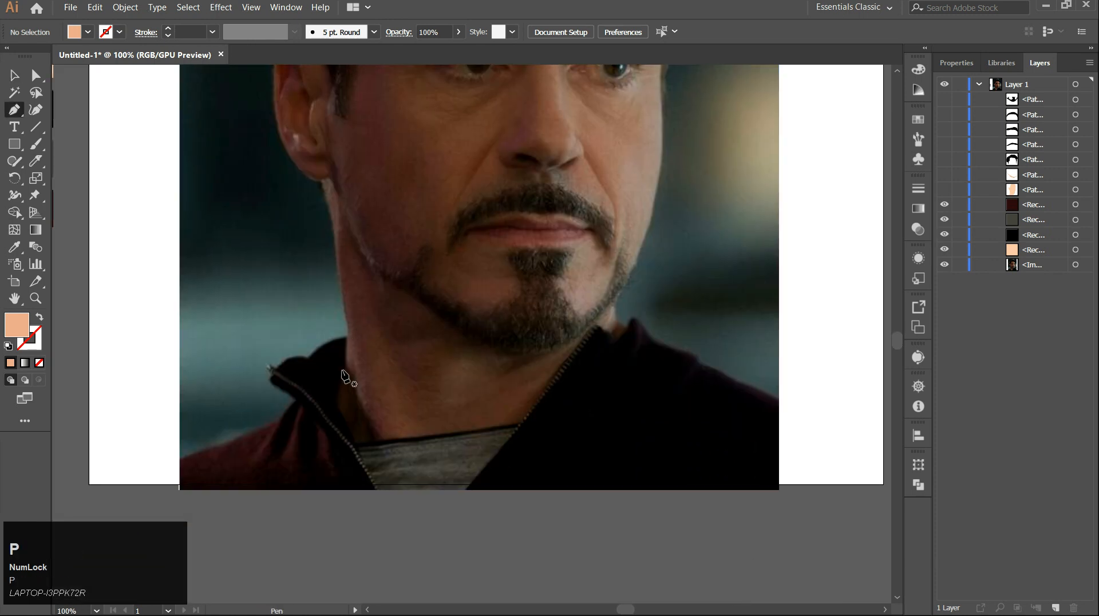
scroll(344, 375, up, 3)
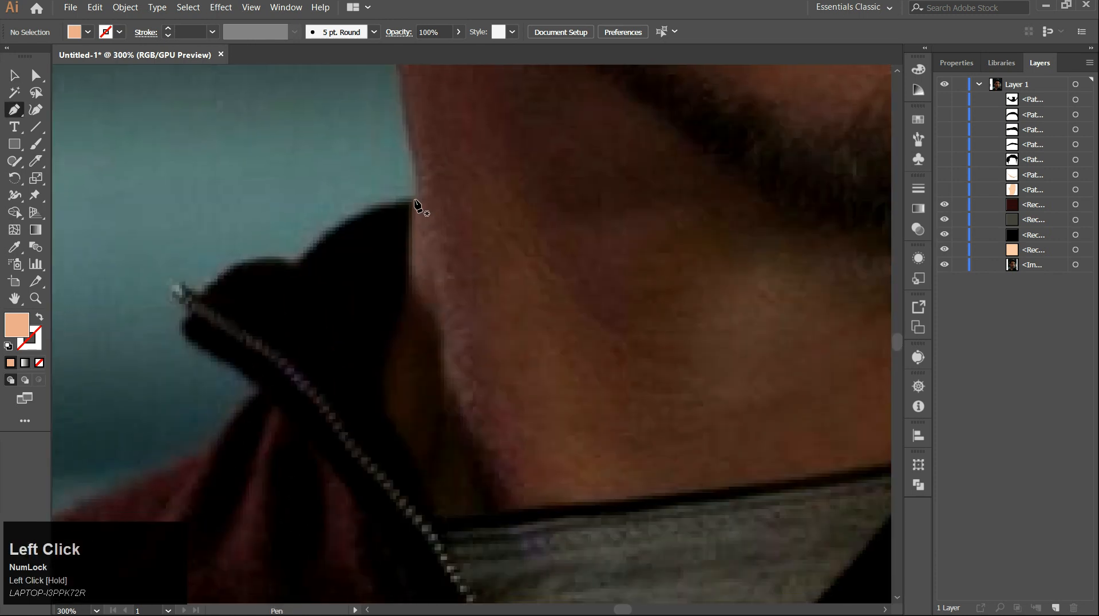
click(414, 201)
click(404, 279)
drag(380, 394, 389, 428)
drag(389, 416, 368, 274)
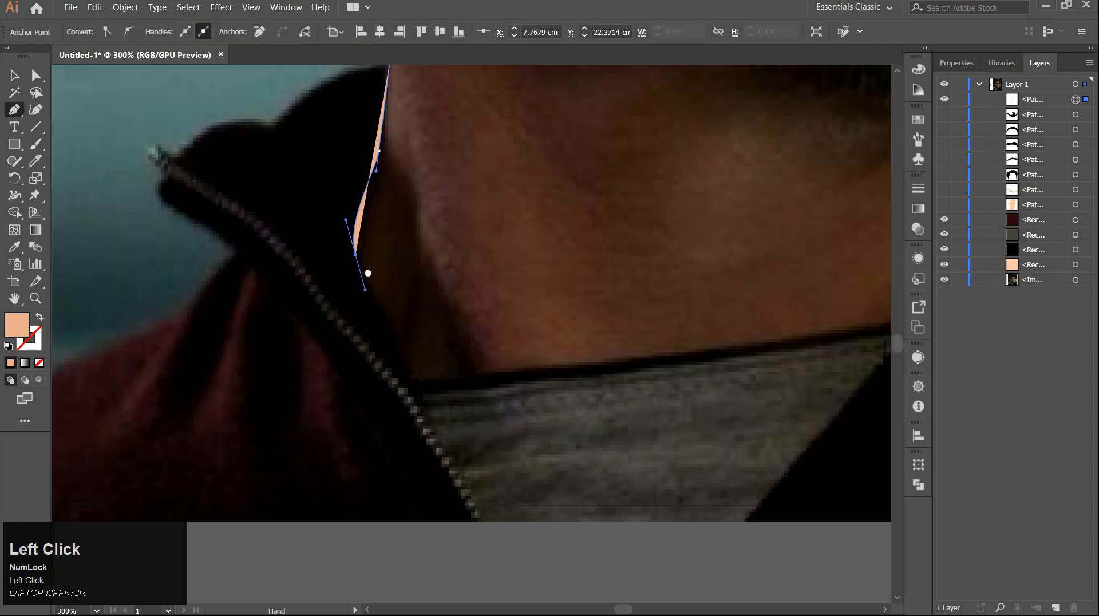
click(39, 316)
drag(393, 336, 412, 371)
drag(413, 375, 363, 284)
click(416, 379)
click(426, 399)
drag(346, 385, 655, 411)
key(ctrl+z)
click(729, 411)
click(130, 414)
drag(123, 419, 360, 413)
click(243, 407)
mouse_move(430, 292)
mouse_down()
mouse_move(514, 266)
mouse_move(287, 415)
mouse_up()
drag(408, 364, 436, 348)
click(490, 288)
click(432, 239)
click(422, 210)
click(398, 187)
click(413, 177)
click(428, 189)
click(451, 175)
mouse_move(508, 154)
mouse_down()
mouse_move(528, 160)
mouse_move(501, 195)
mouse_up()
click(593, 153)
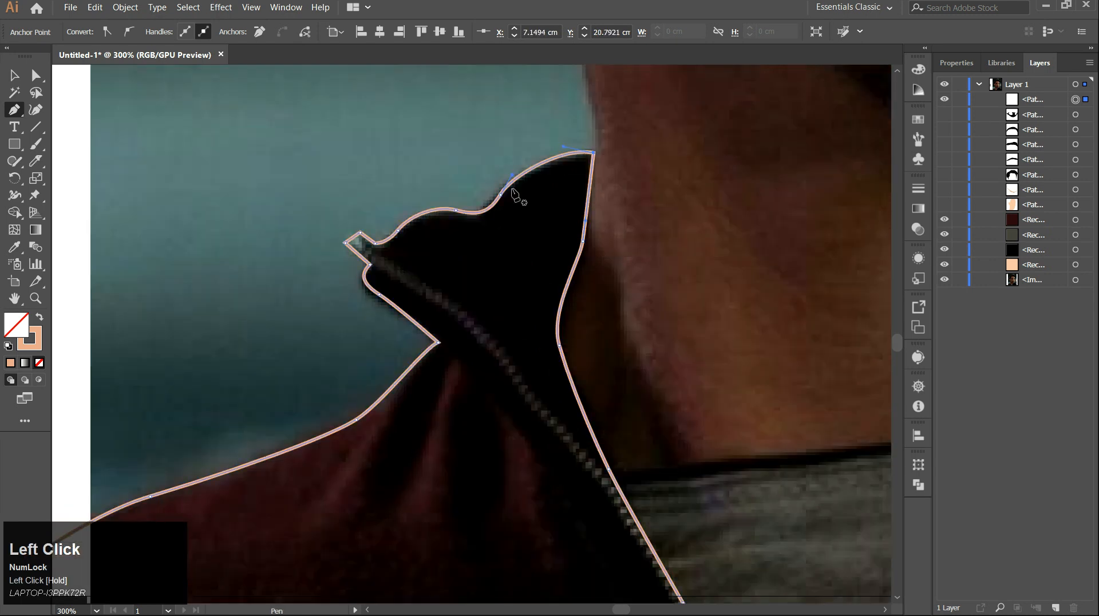
drag(706, 471, 308, 458)
click(309, 455)
Trace the right side of the jacket as a closed path with the Pen tool.
click(441, 293)
drag(506, 208, 518, 211)
click(538, 231)
drag(558, 204, 598, 226)
click(550, 249)
click(592, 269)
drag(806, 386, 836, 404)
click(857, 463)
click(203, 466)
click(220, 455)
scroll(246, 458, down, 2)
drag(287, 431, 454, 393)
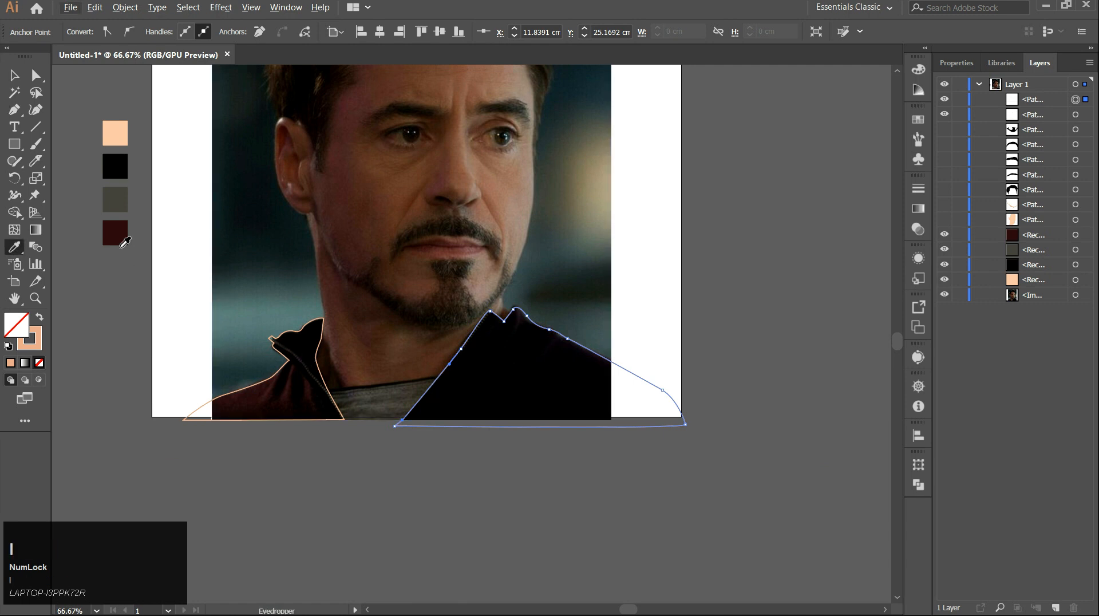
Fill both jacket paths with the dark maroon swatch colour using the Eyedropper, then deselect.
click(115, 232)
key(v)
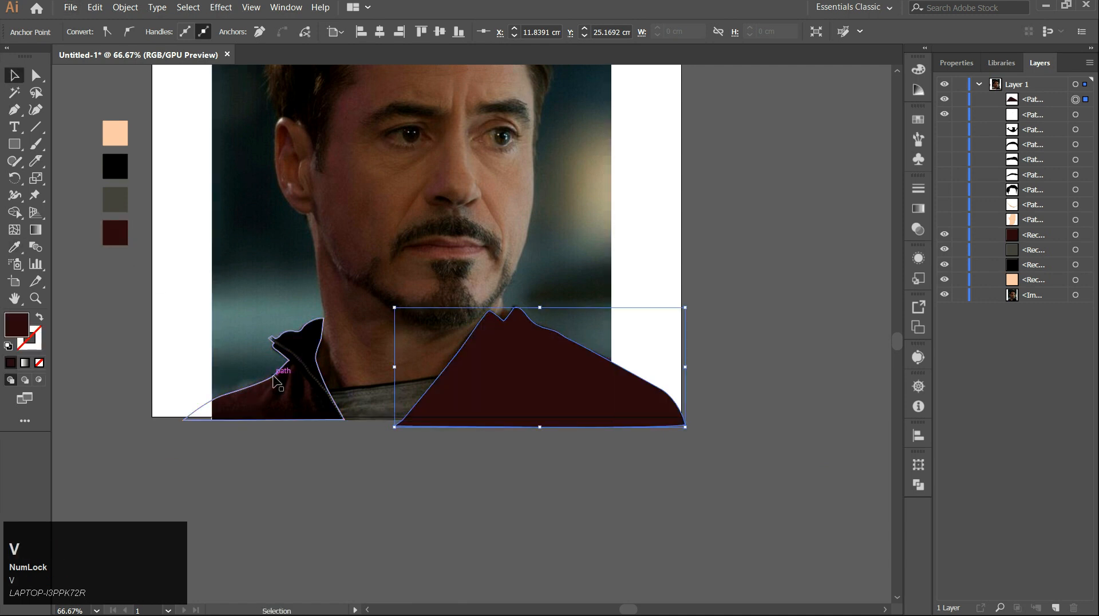
click(274, 374)
key(i)
click(120, 244)
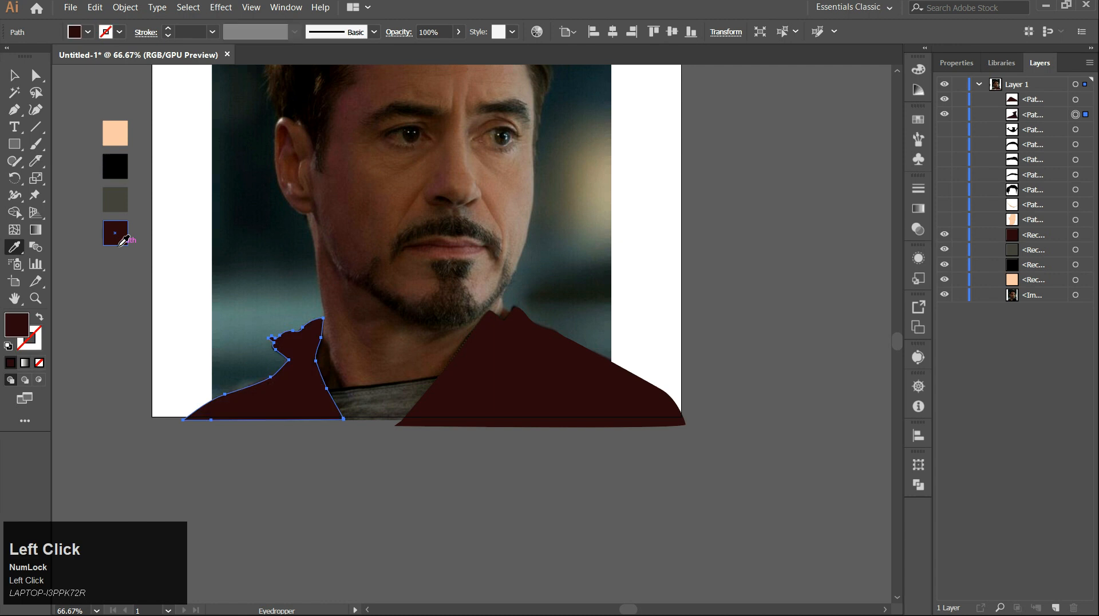
key(v)
click(85, 337)
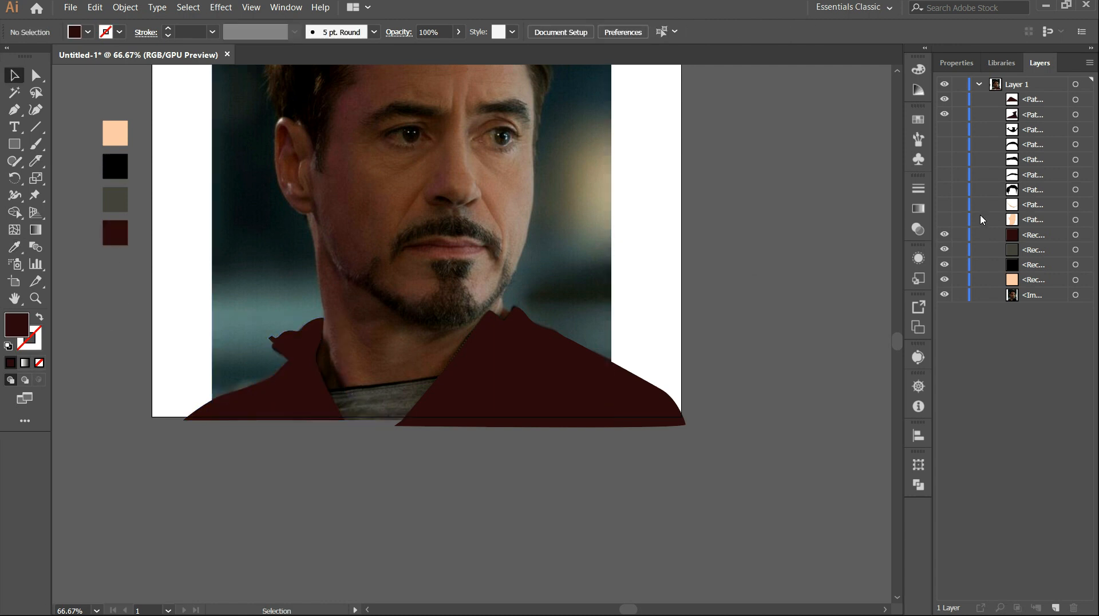
Hide the jacket paths and trace the grey shirt below the neck as a closed path with the Pen tool.
drag(944, 99, 945, 116)
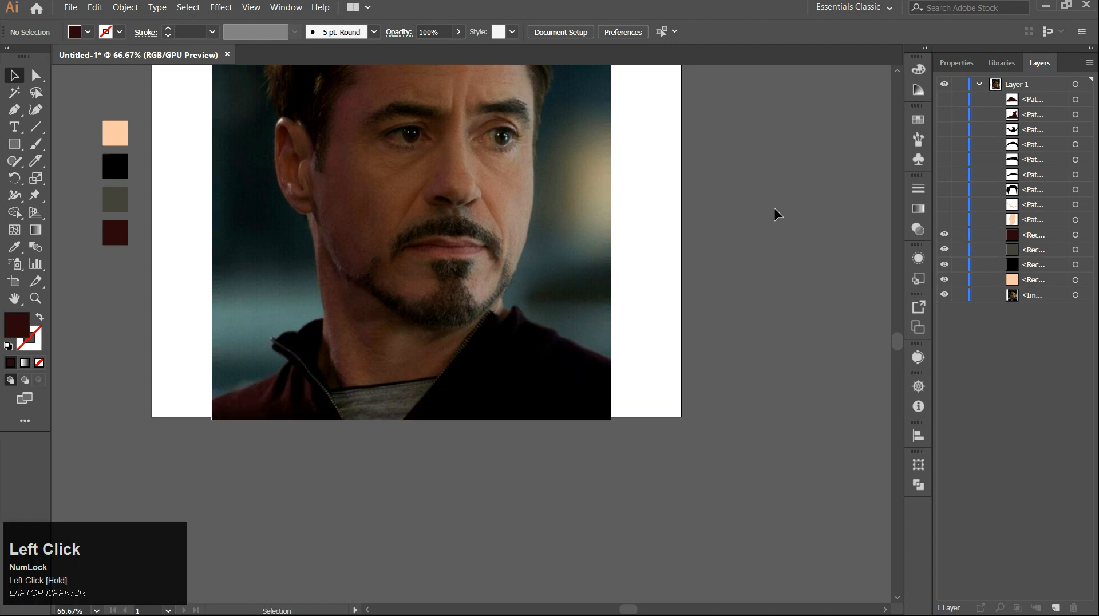
key(p)
scroll(342, 409, up, 3)
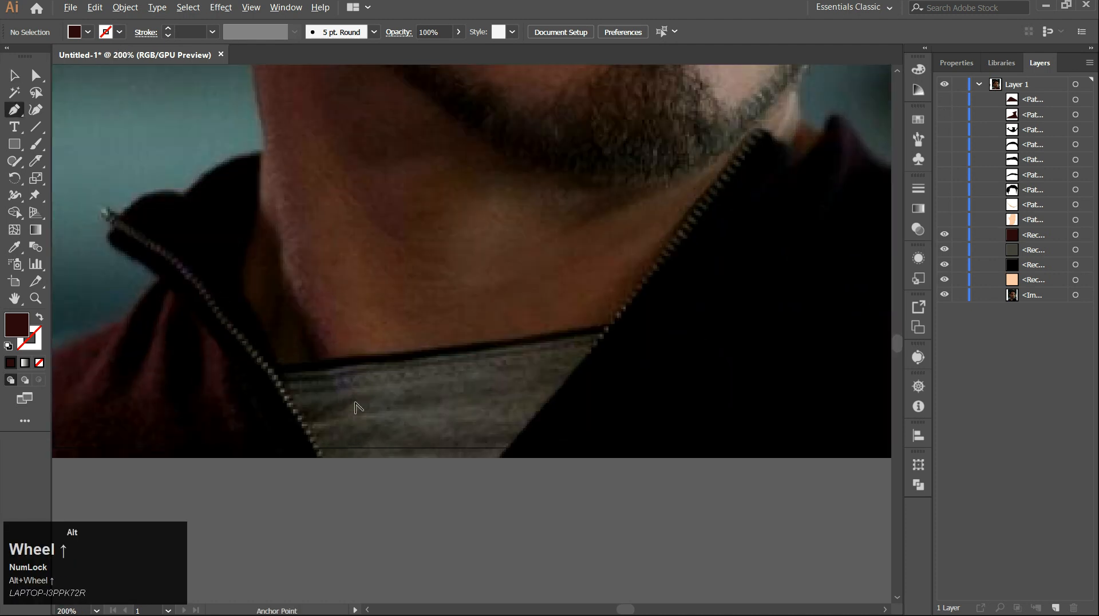
click(242, 367)
drag(437, 359, 461, 346)
key(space)
click(617, 326)
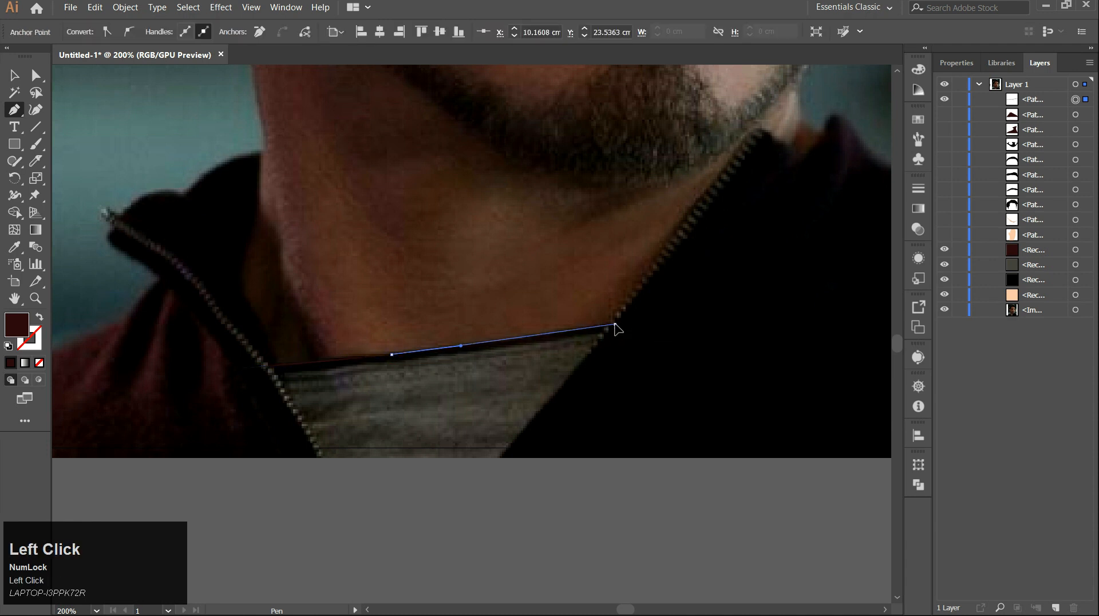
click(651, 314)
click(541, 467)
click(297, 499)
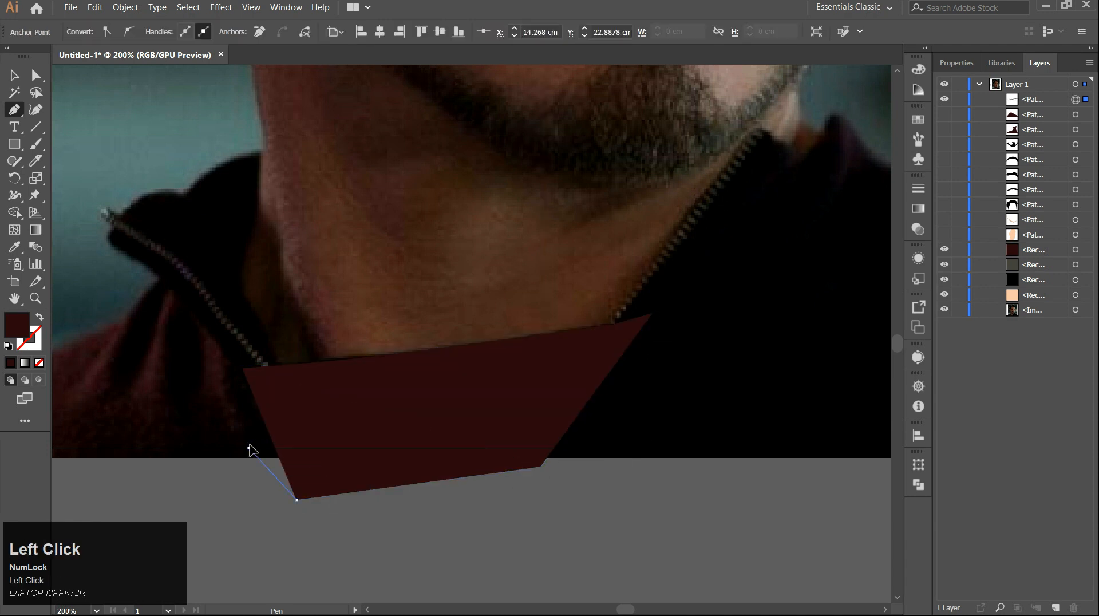
click(249, 448)
click(243, 369)
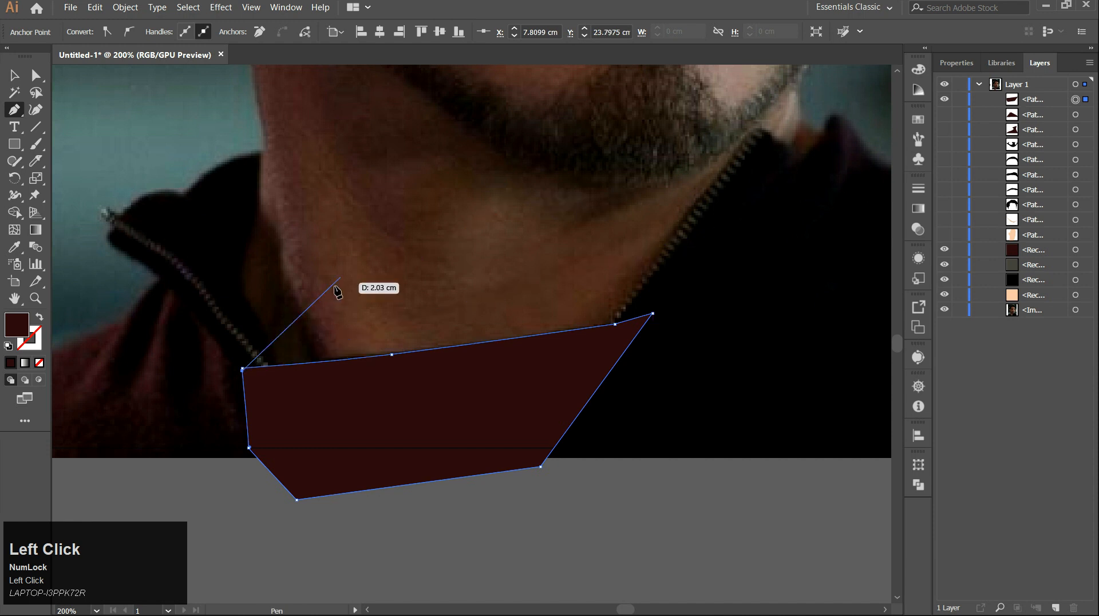
click(241, 369)
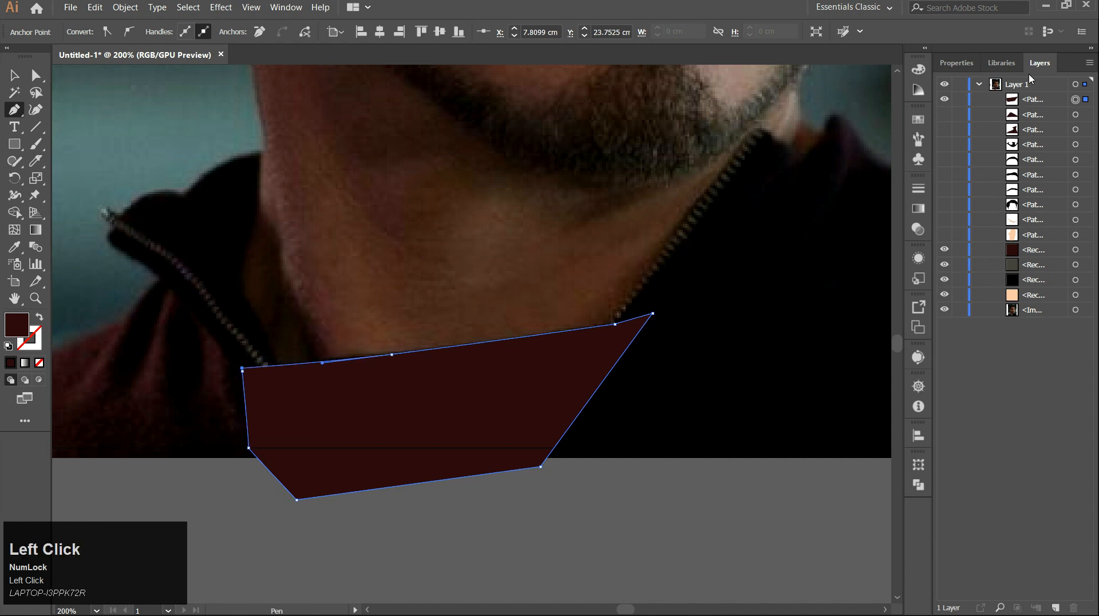
Move the shirt path below the jacket paths in the layer stack and fill it with the dark grey swatch using the Eyedropper.
drag(1027, 101, 1025, 135)
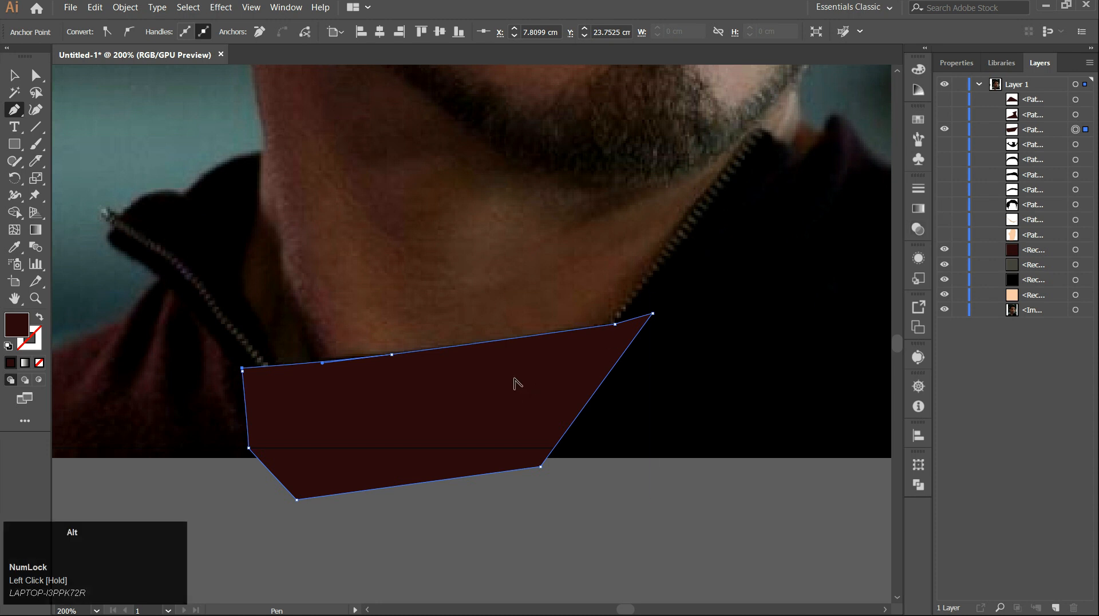
scroll(517, 383, down, 2)
drag(431, 346, 492, 378)
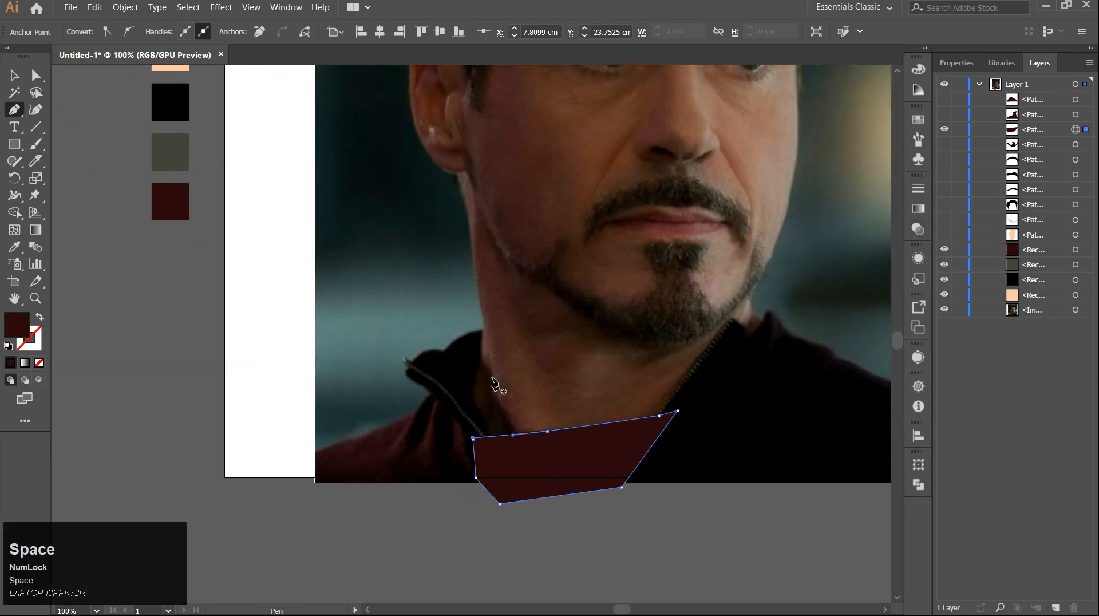
key(i)
click(188, 152)
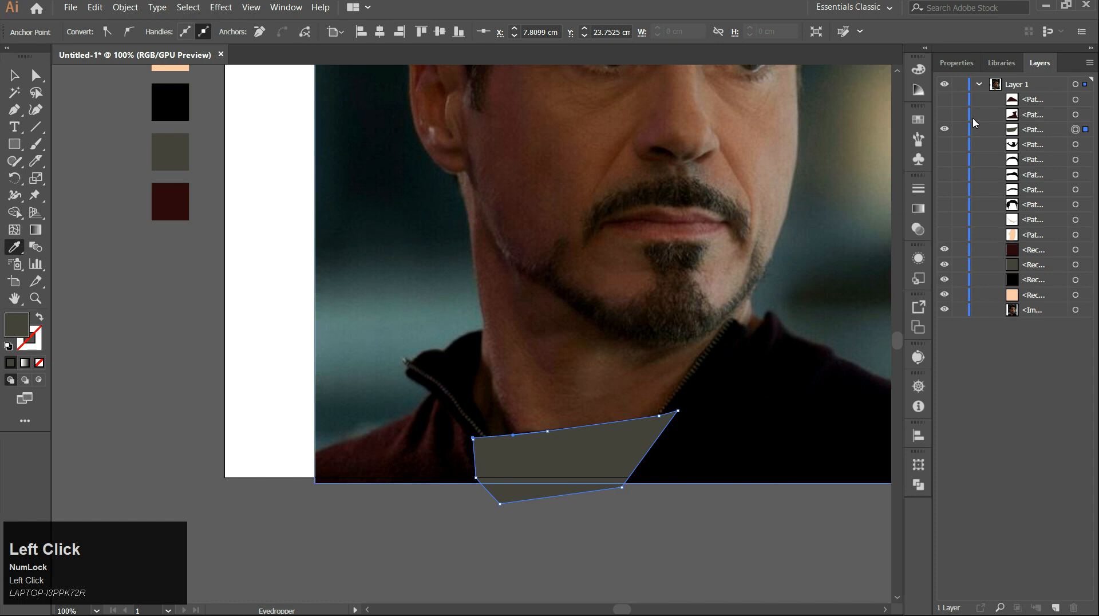
Make all the traced paths visible again, deselect, and hide the reference photo.
click(944, 99)
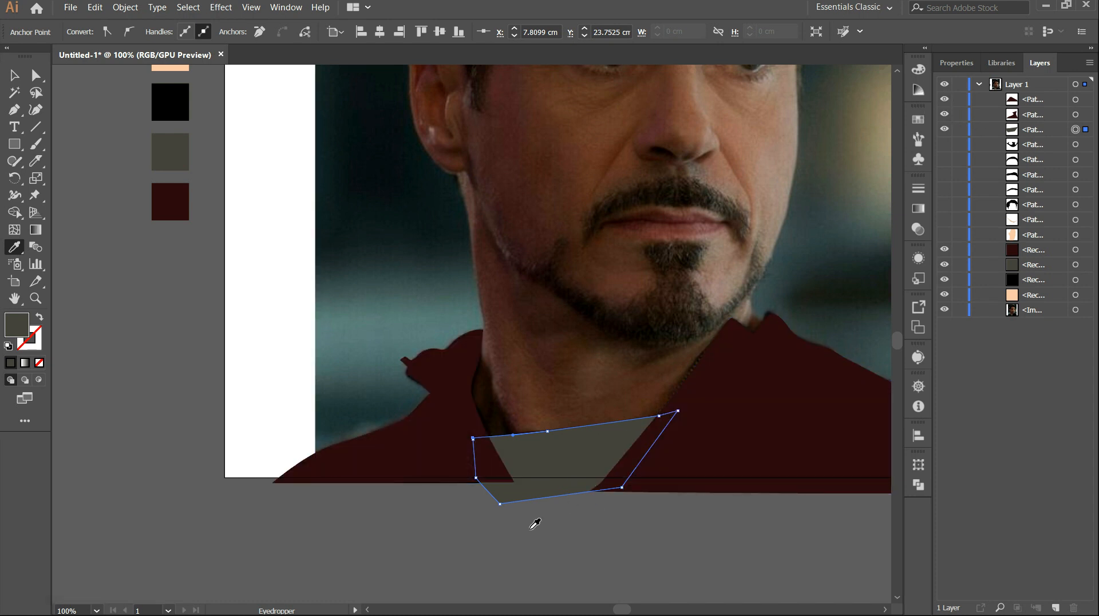
scroll(497, 520, down, 1)
drag(620, 329, 515, 378)
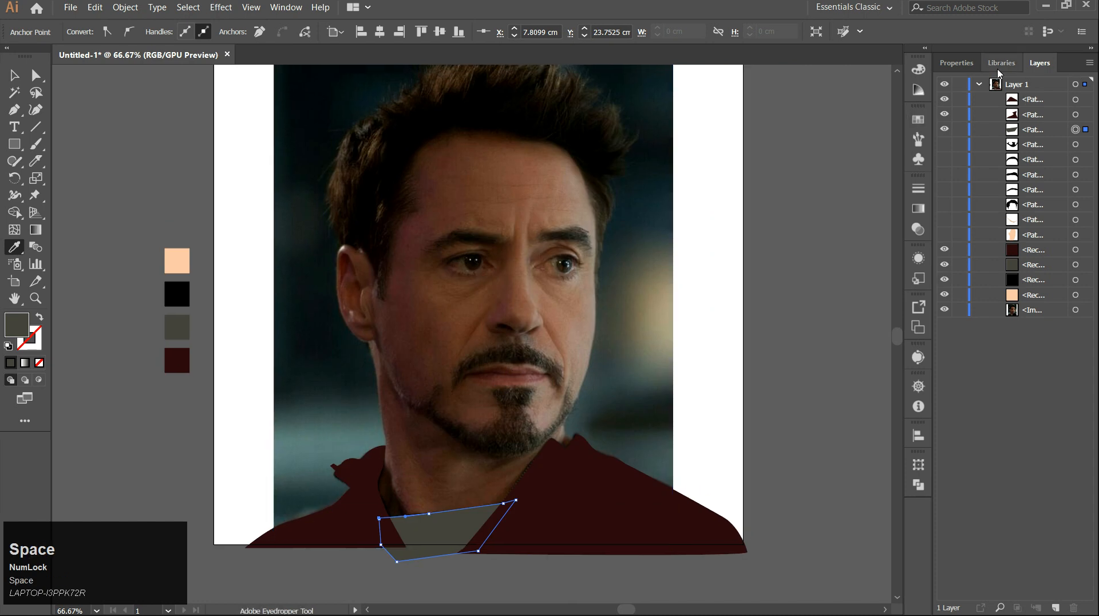
click(978, 84)
click(978, 85)
drag(944, 144, 922, 240)
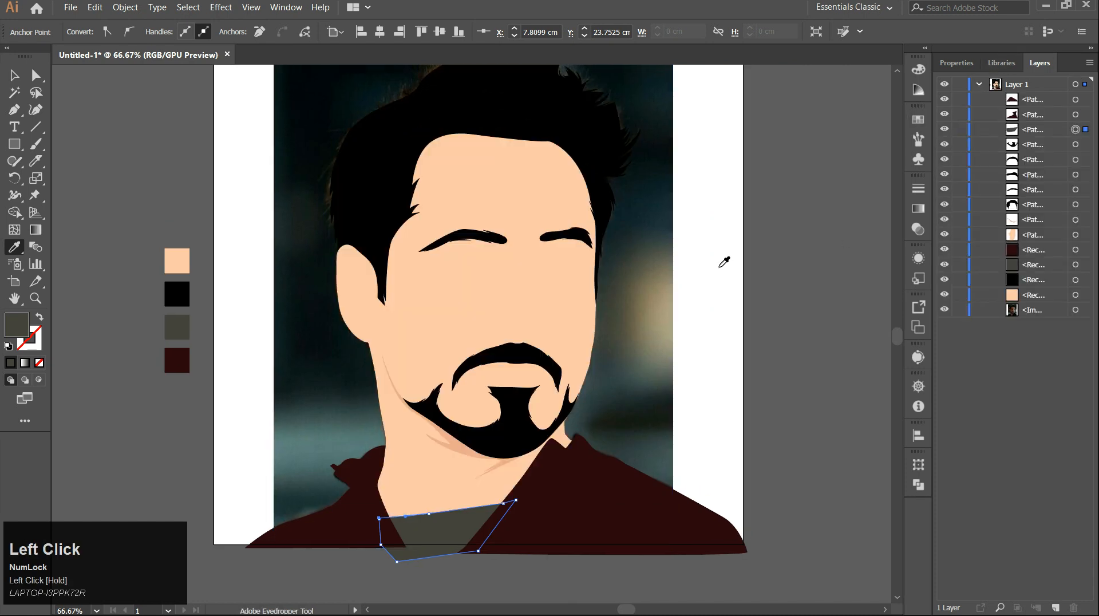
key(v)
click(779, 308)
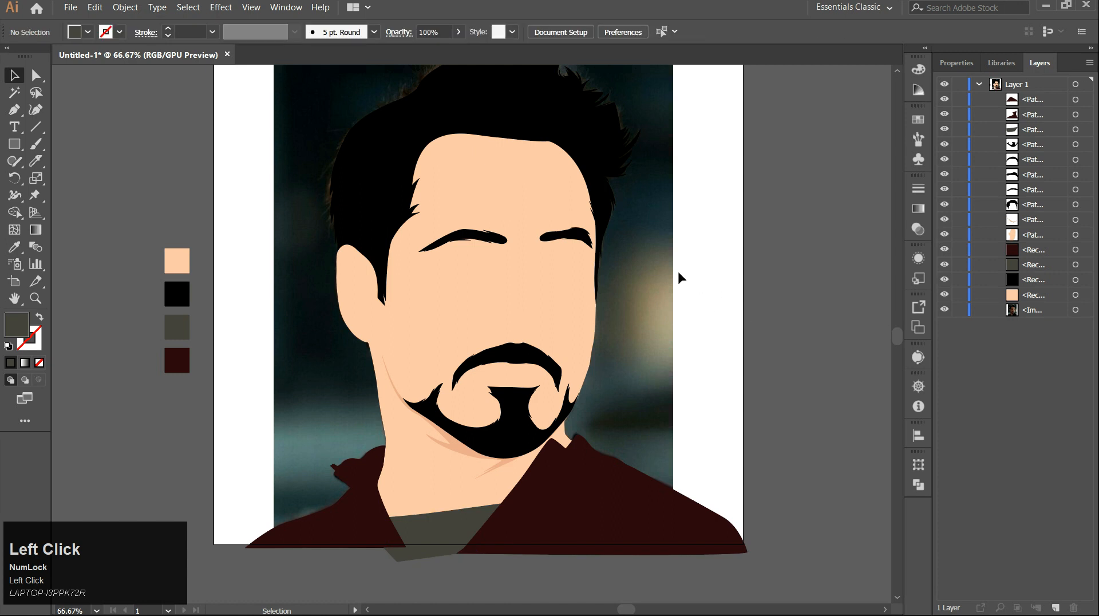
scroll(567, 312, down, 1)
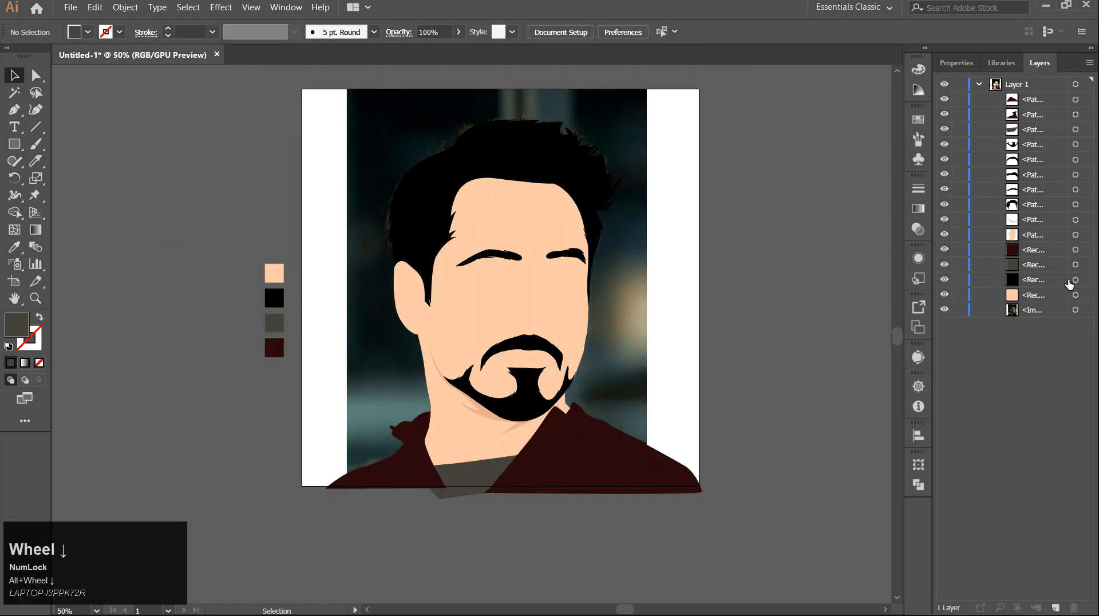
click(944, 310)
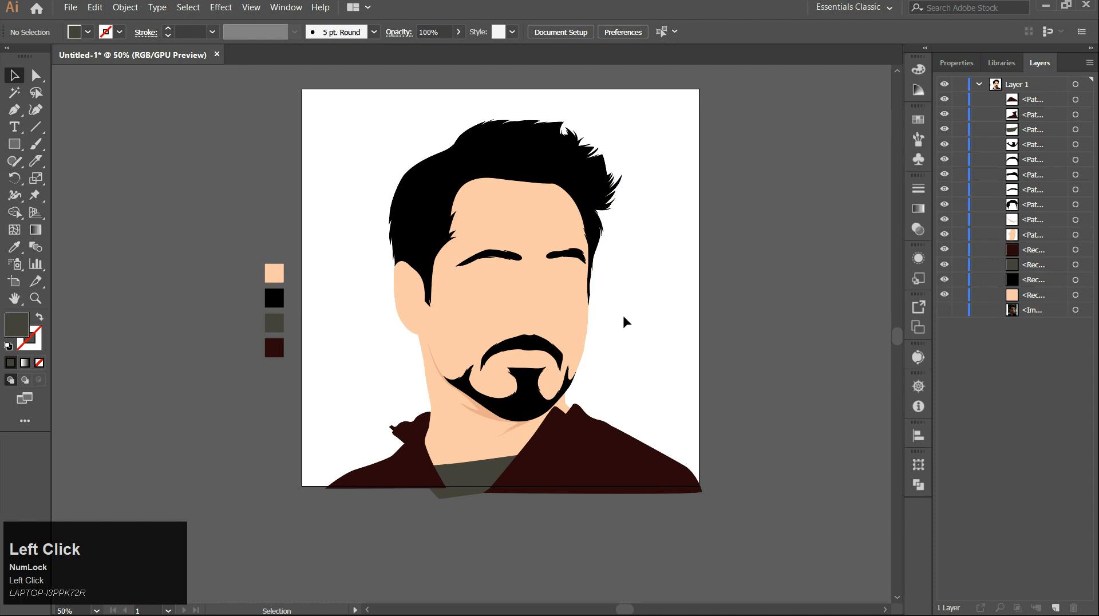
Move the right jacket's lower-left anchor onto the shirt's bottom edge with the Direct Selection tool.
alt+scroll(626, 322, down, 1)
alt+scroll(522, 453, up, 1)
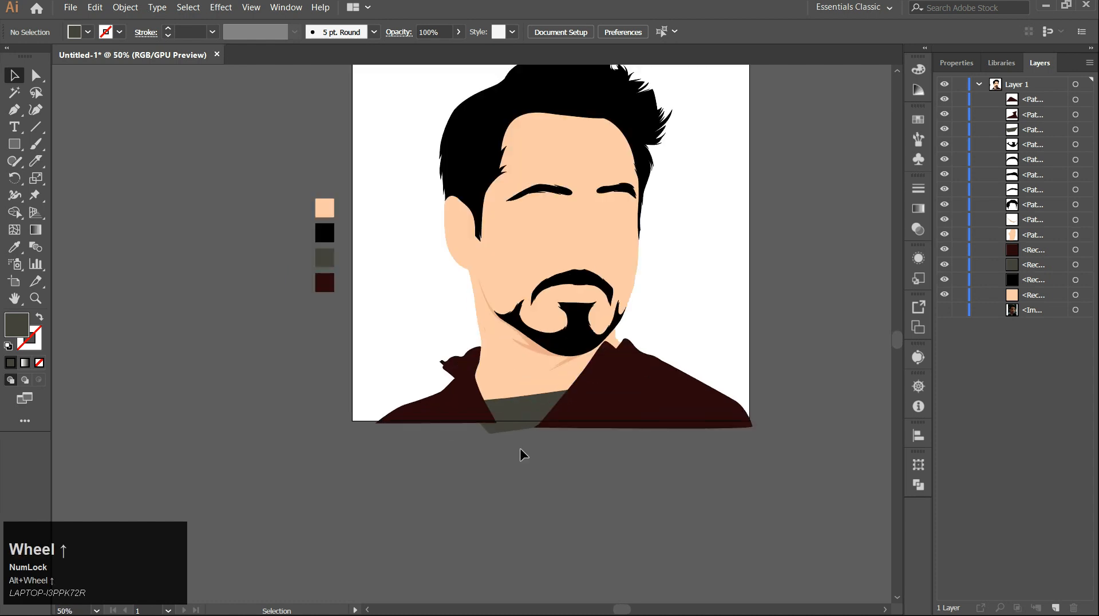
alt+scroll(521, 454, up, 1)
alt+scroll(588, 349, down, 2)
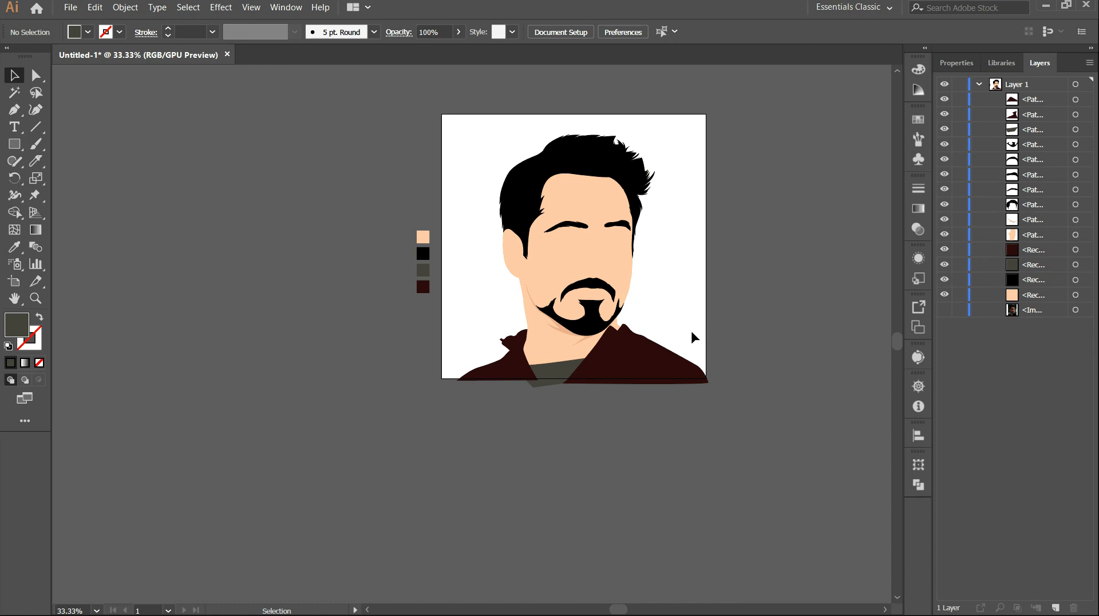
alt+scroll(616, 380, up, 3)
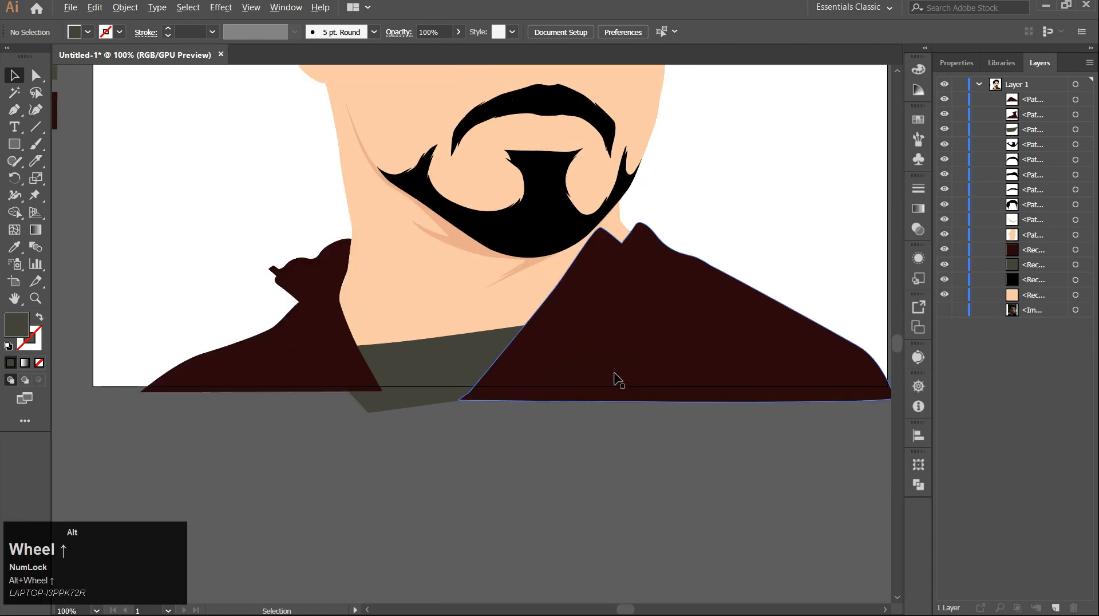
key(a)
click(488, 388)
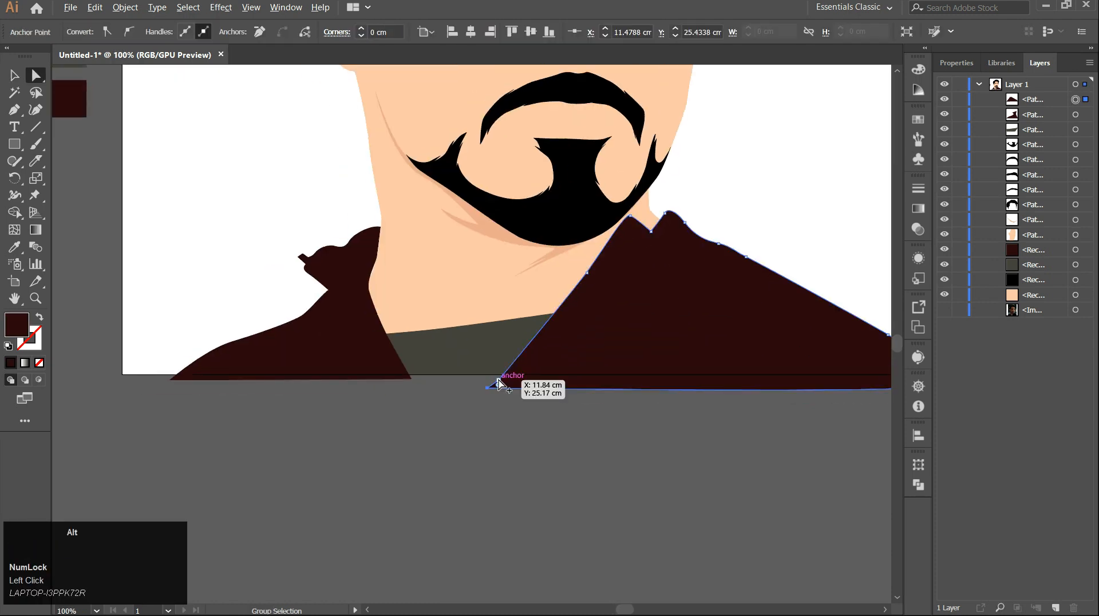
scroll(498, 387, up, 2)
alt+scroll(502, 401, up, 1)
drag(498, 407, 525, 378)
drag(467, 434, 508, 395)
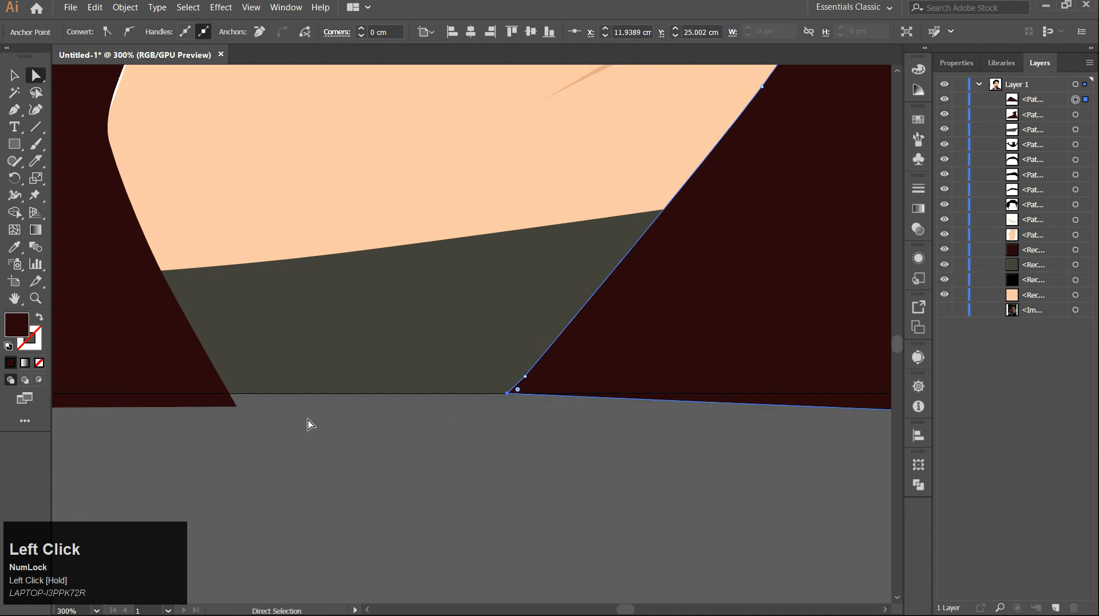
click(240, 406)
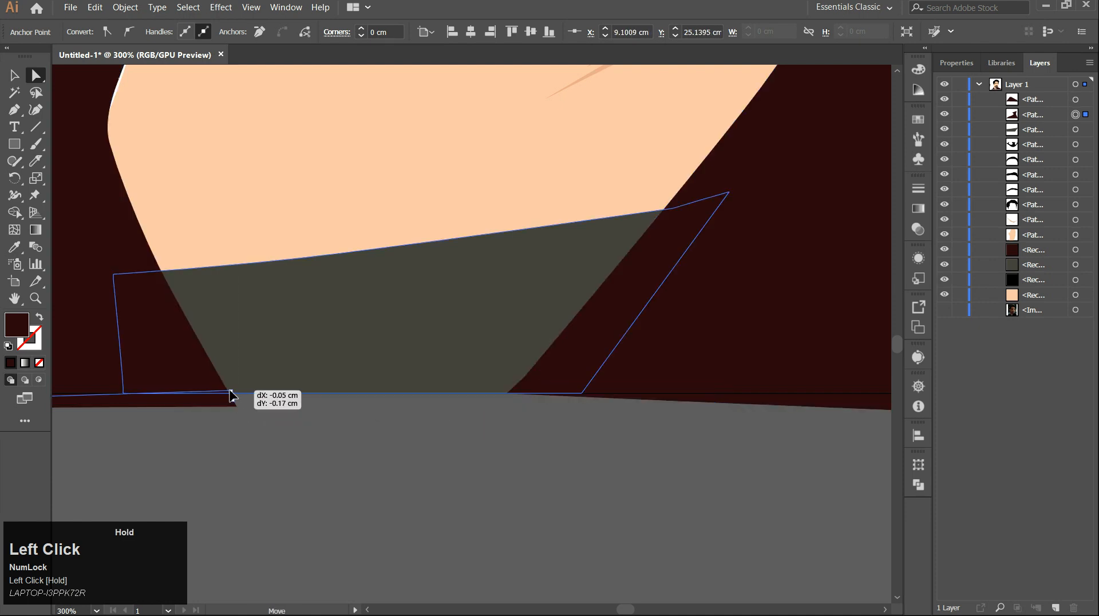
Adjust the left jacket's bottom anchors so its lower edge lines up with the artboard's bottom.
scroll(290, 435, down, 2)
drag(268, 408, 636, 380)
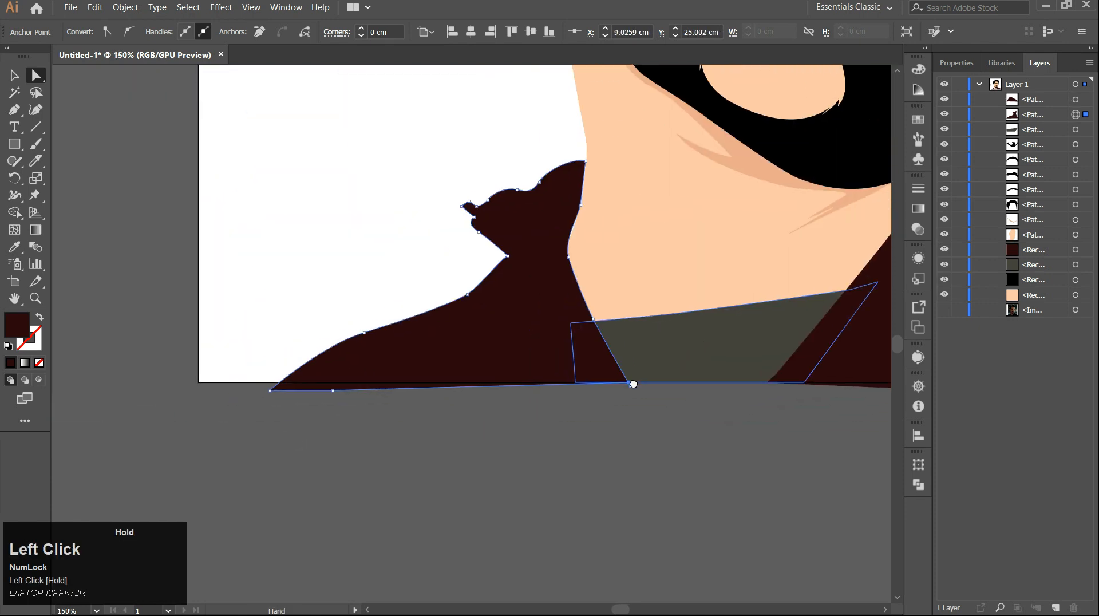
click(274, 389)
scroll(274, 394, up, 3)
drag(273, 394, 289, 374)
drag(430, 395, 166, 387)
scroll(435, 373, down, 4)
scroll(599, 421, up, 3)
click(622, 369)
drag(622, 368, 602, 333)
Pull the right jacket's bottom-right corner anchor in to the artboard edge, then deselect.
scroll(536, 375, down, 2)
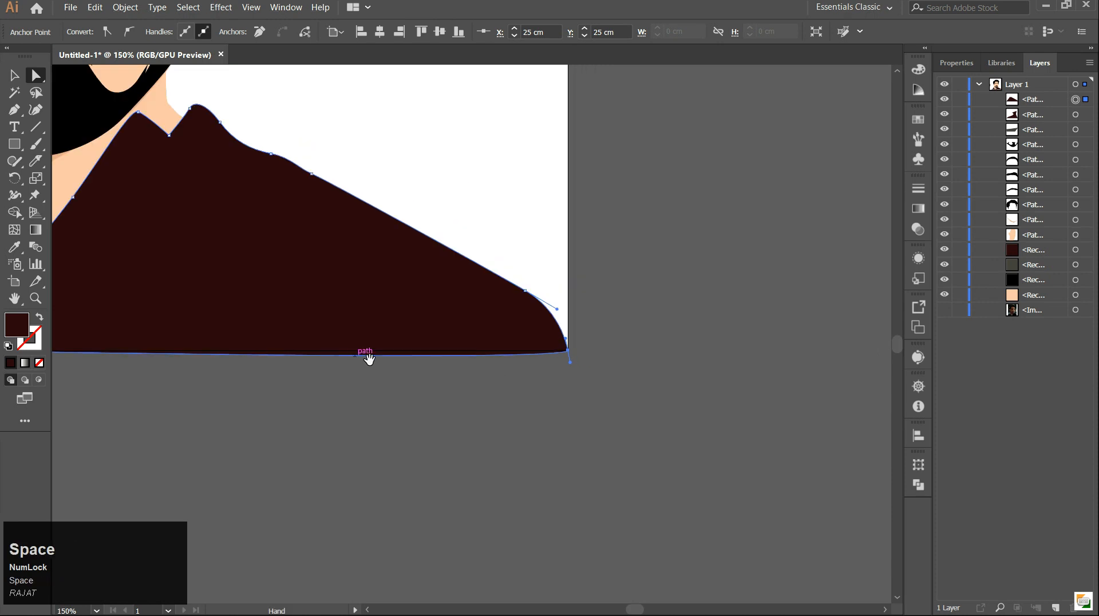
drag(365, 359, 622, 364)
click(836, 373)
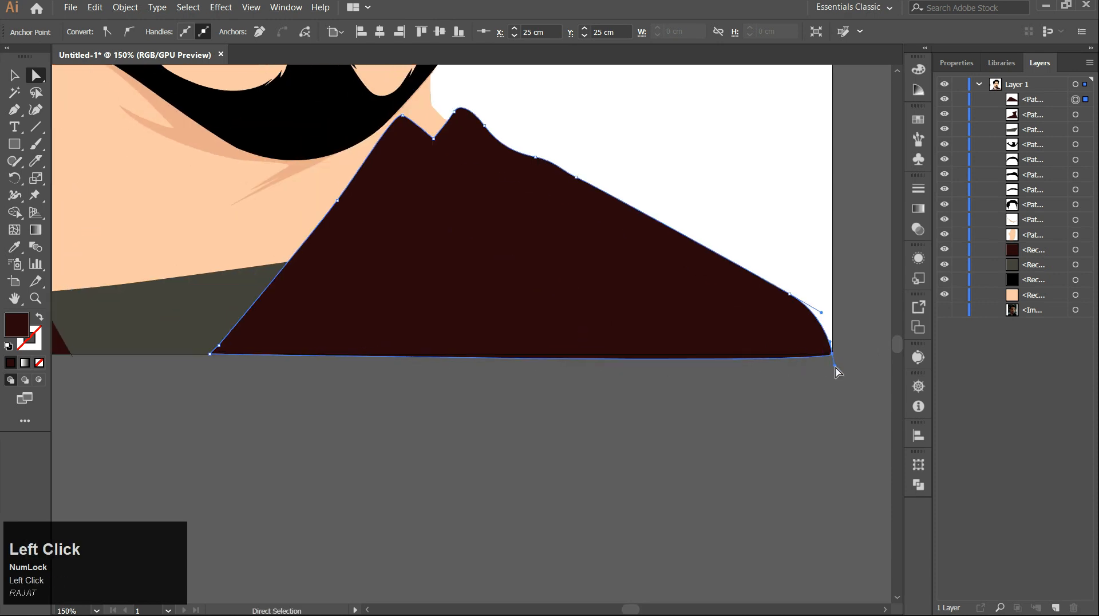
mouse_move(841, 360)
mouse_down()
mouse_move(832, 368)
mouse_move(833, 355)
mouse_up()
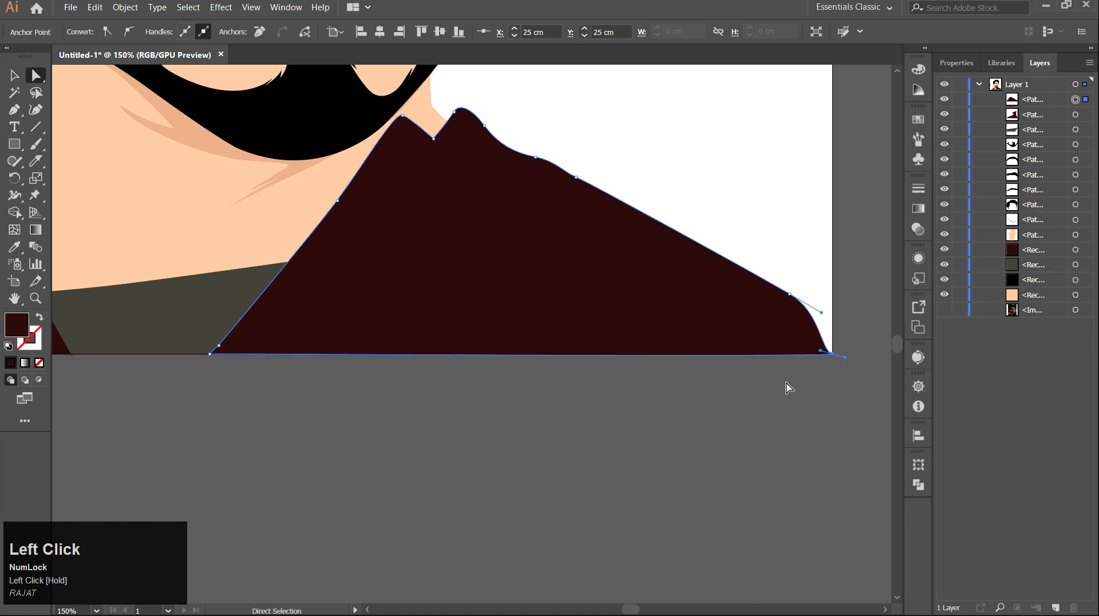
click(690, 429)
Fit the whole artboard in the window to review the flat portrait.
scroll(690, 430, down, 2)
scroll(675, 436, down, 2)
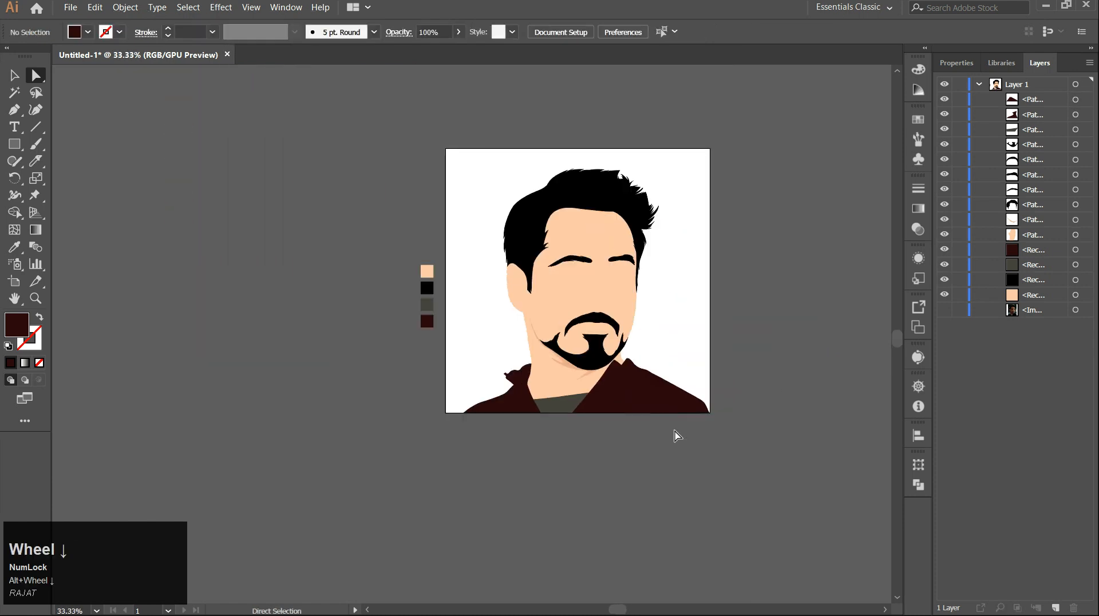
key(ctrl)
key(ctrl+0)
click(265, 86)
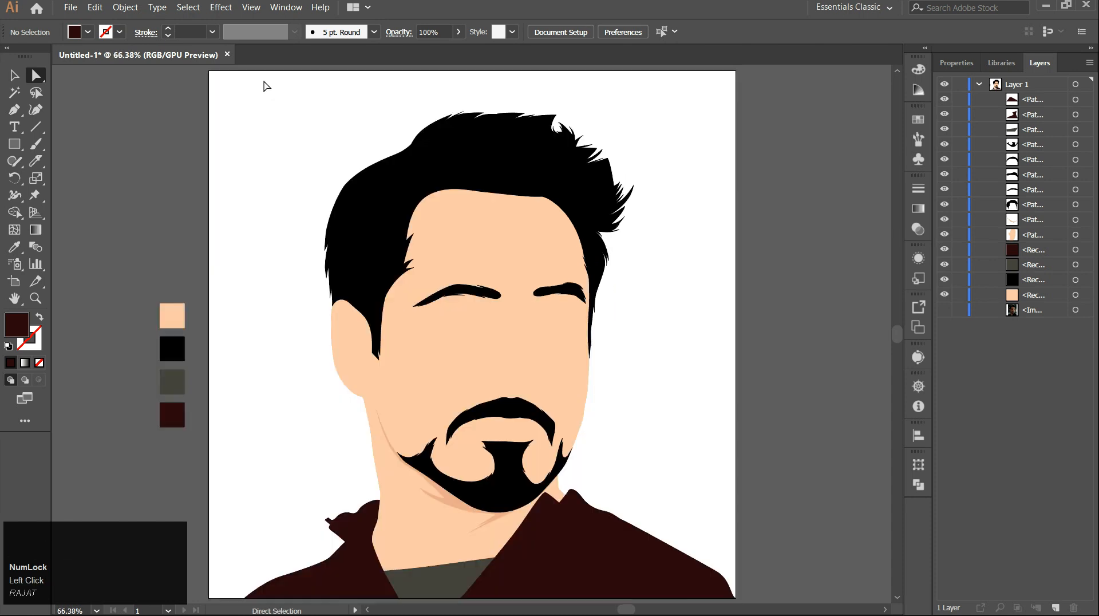